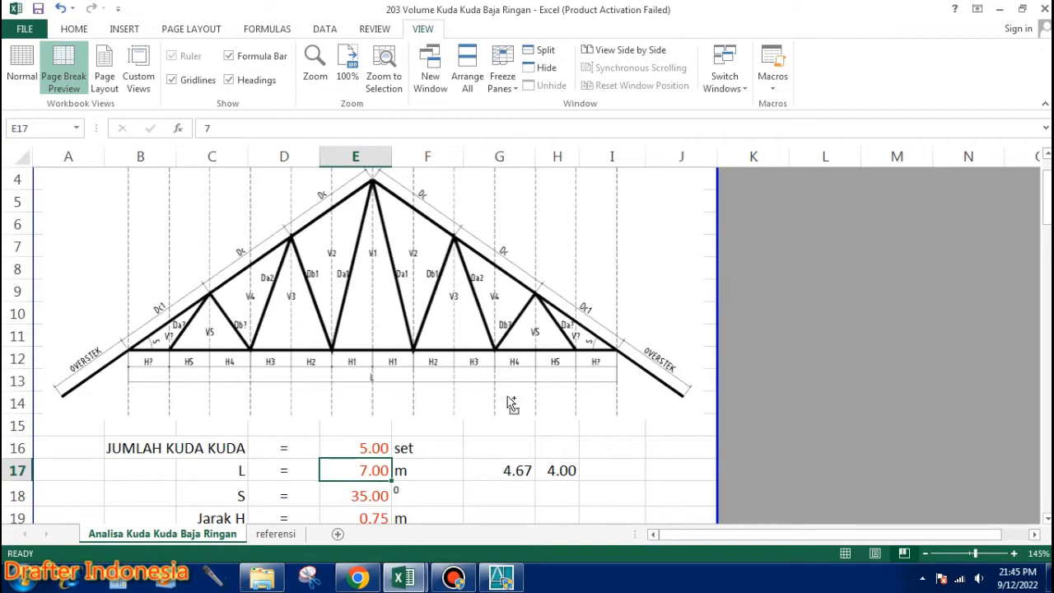
Set the number of trusses (JUMLAH KUDA KUDA) in cell E16 to 6
ctrl+scroll(494, 407, down, 1)
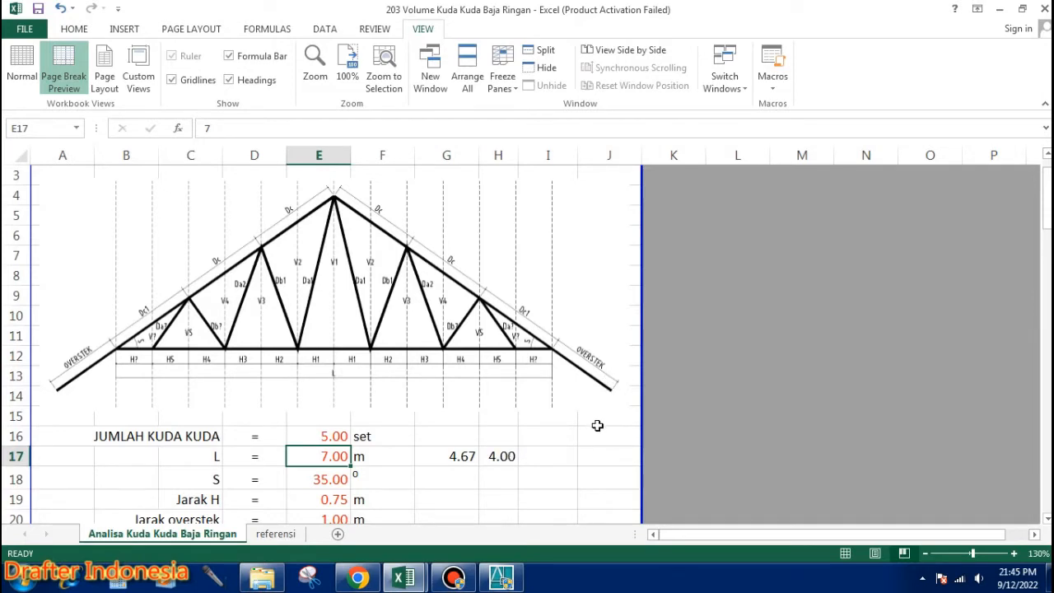
scroll(598, 424, down, 1)
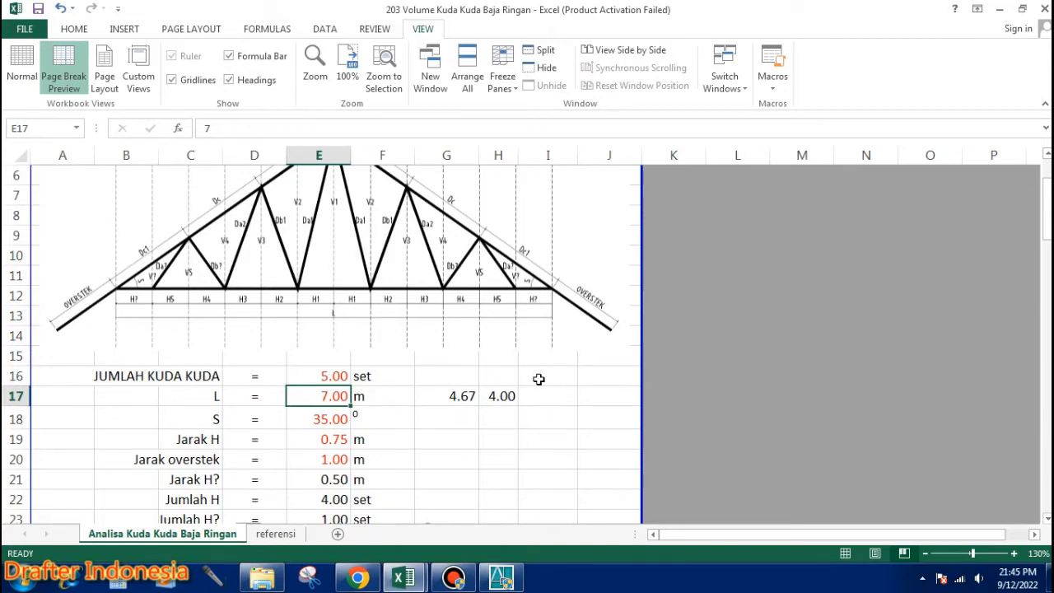
scroll(544, 378, up, 1)
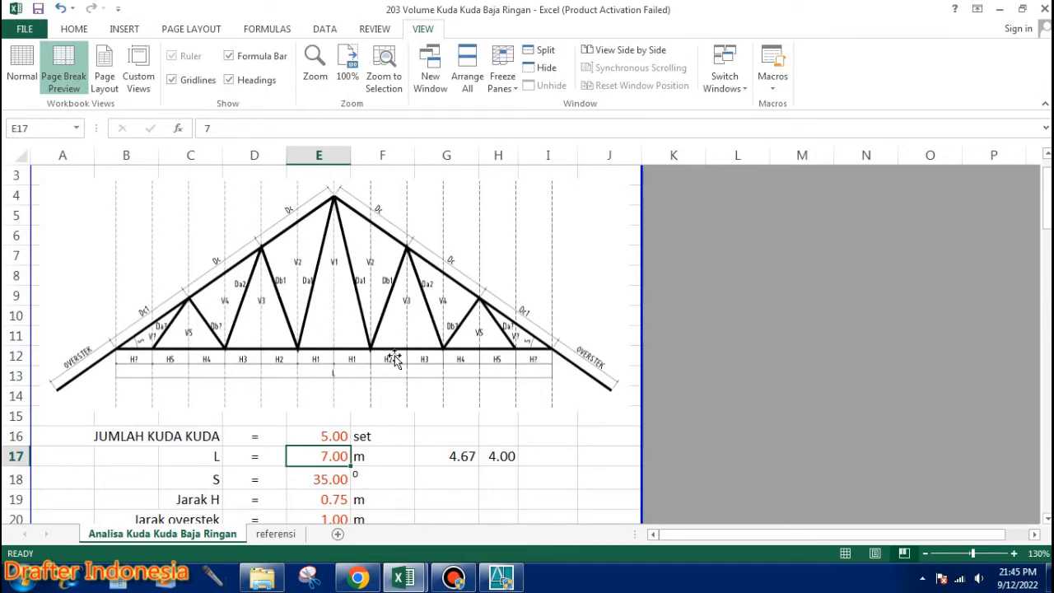
click(325, 435)
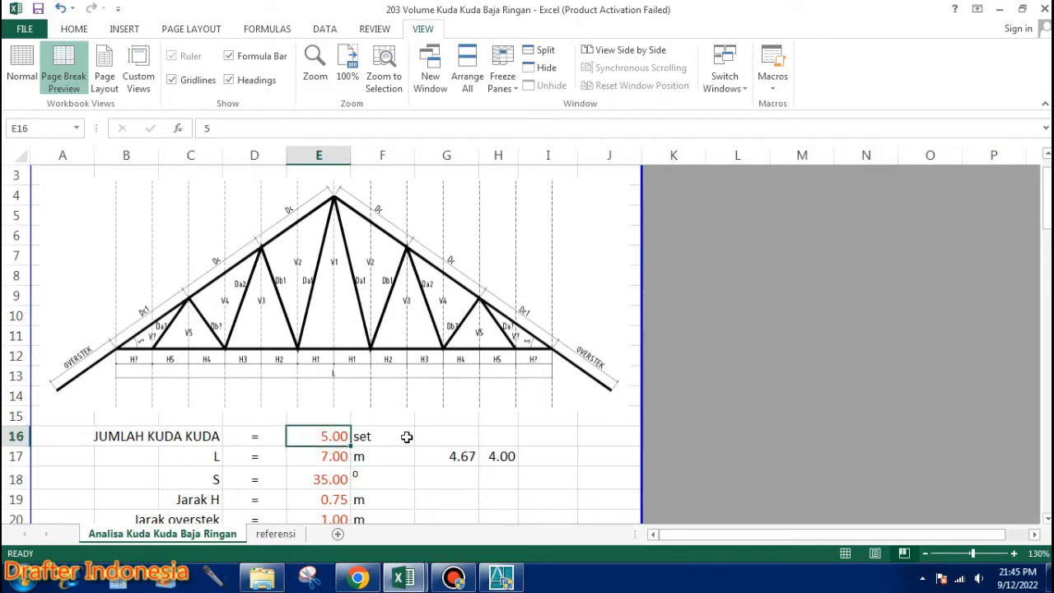
text(6)
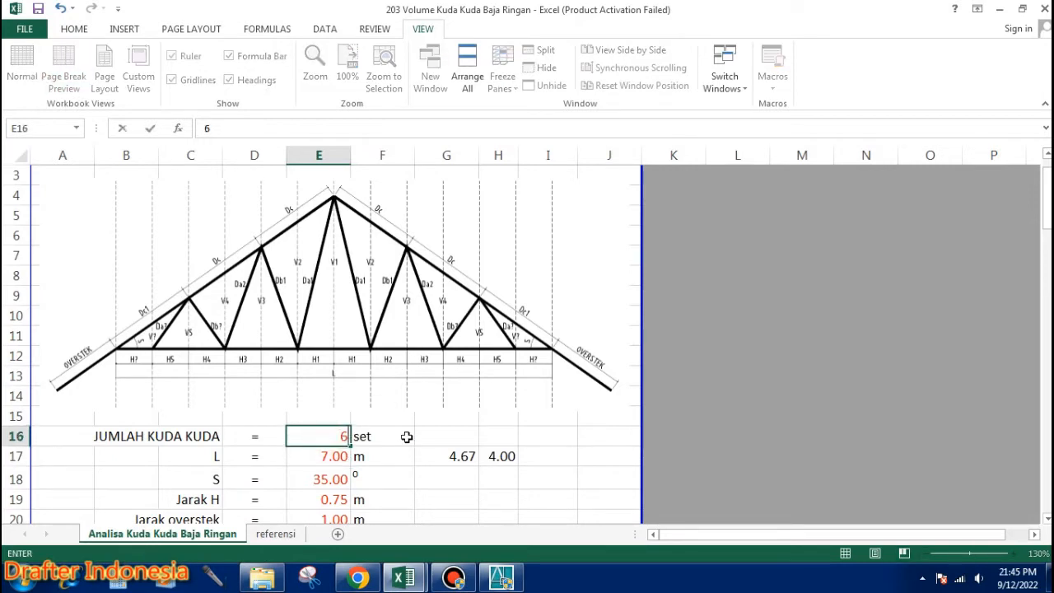
key(Return)
Set the truss span L in cell E17 to 9 m
scroll(406, 437, down, 1)
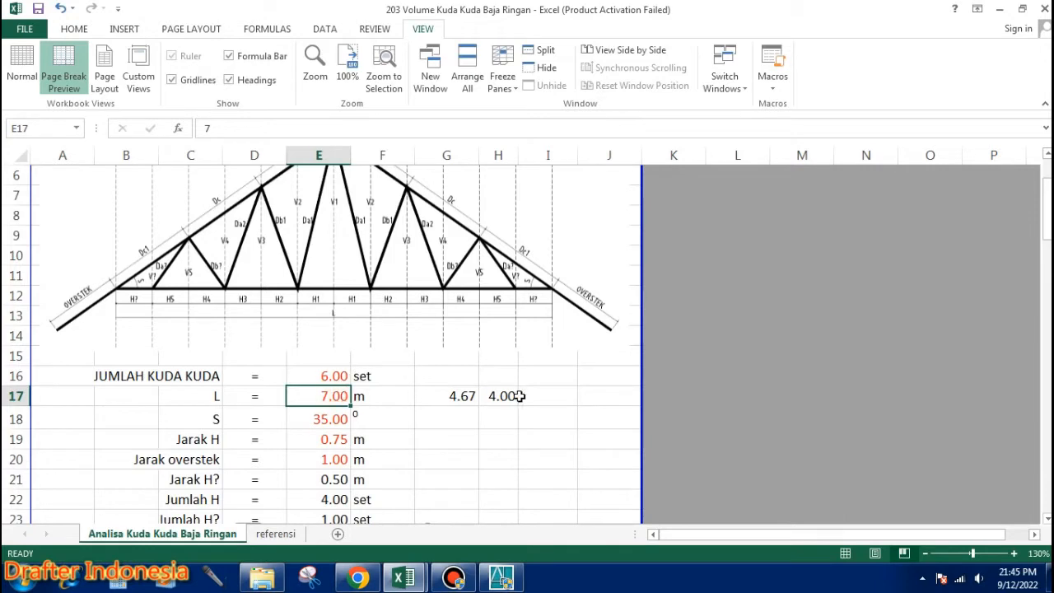
text(9)
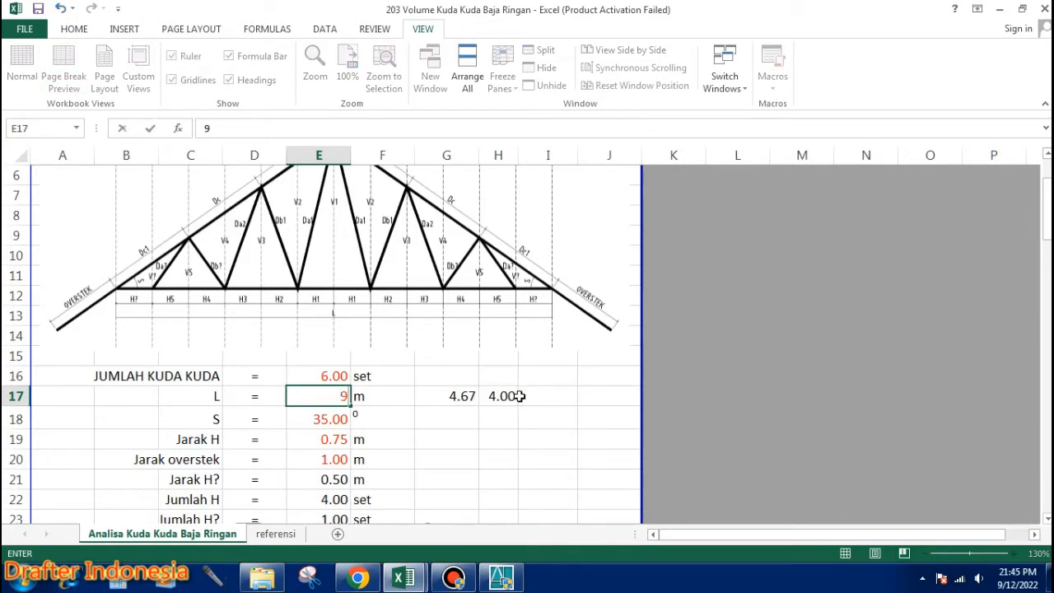
key(Return)
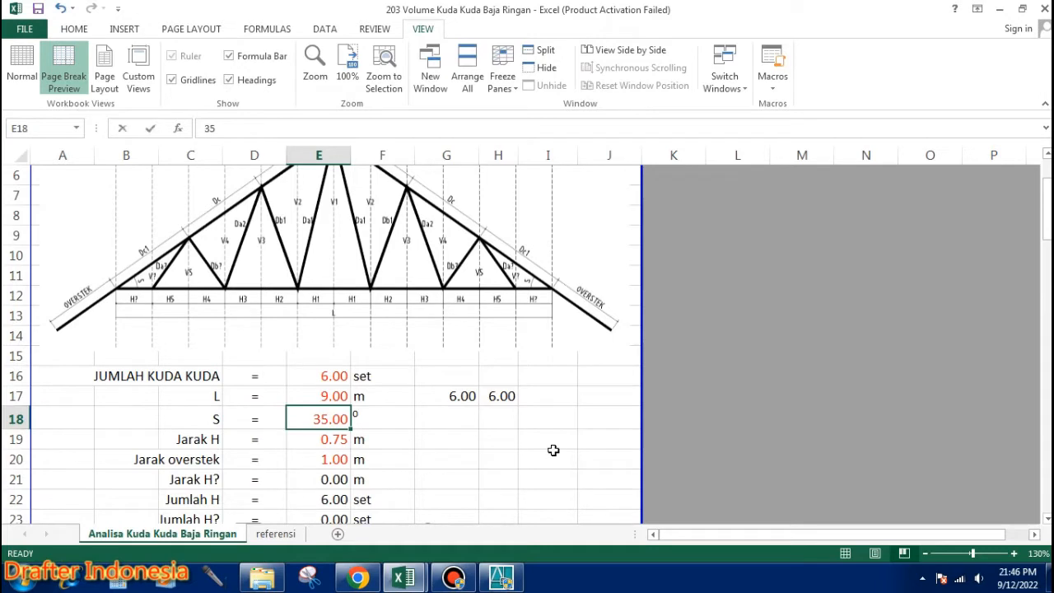
Set the roof slope S in E18 to 30 degrees and the member spacing Jarak H in E19 to 0.5 m
text(30)
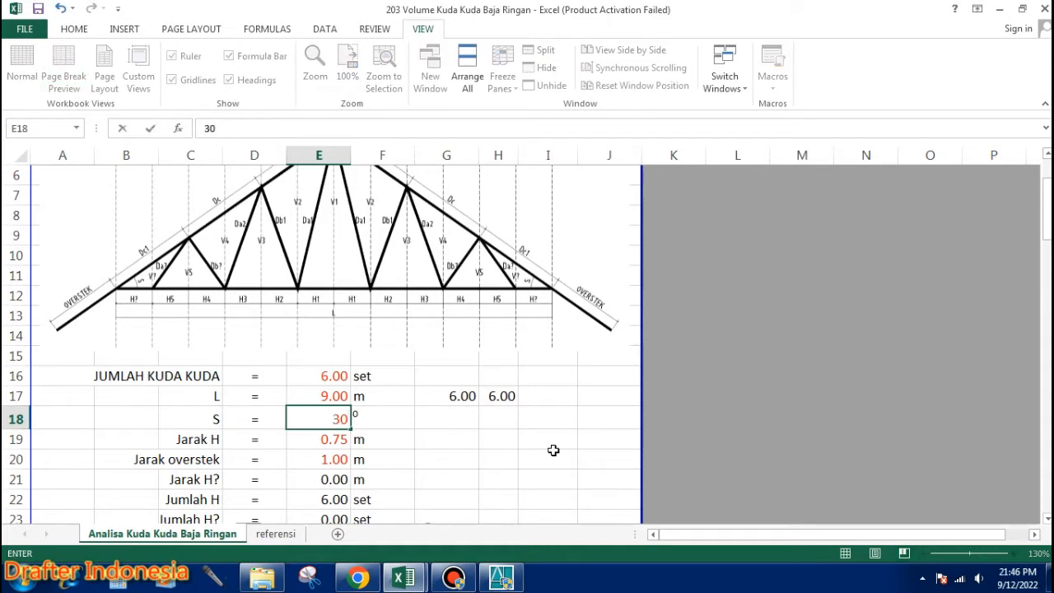
key(Return)
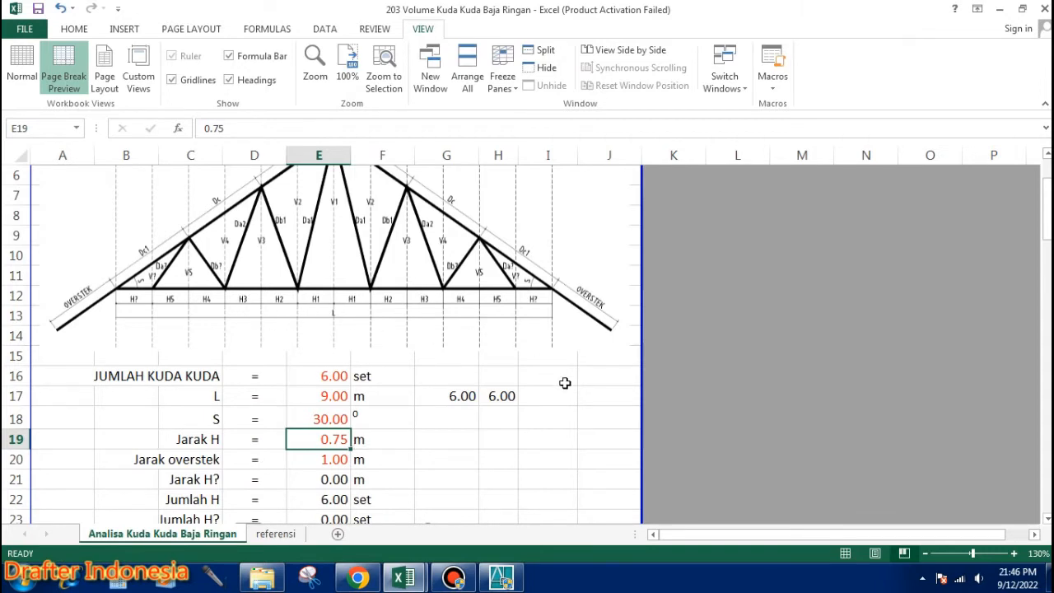
text(0.5)
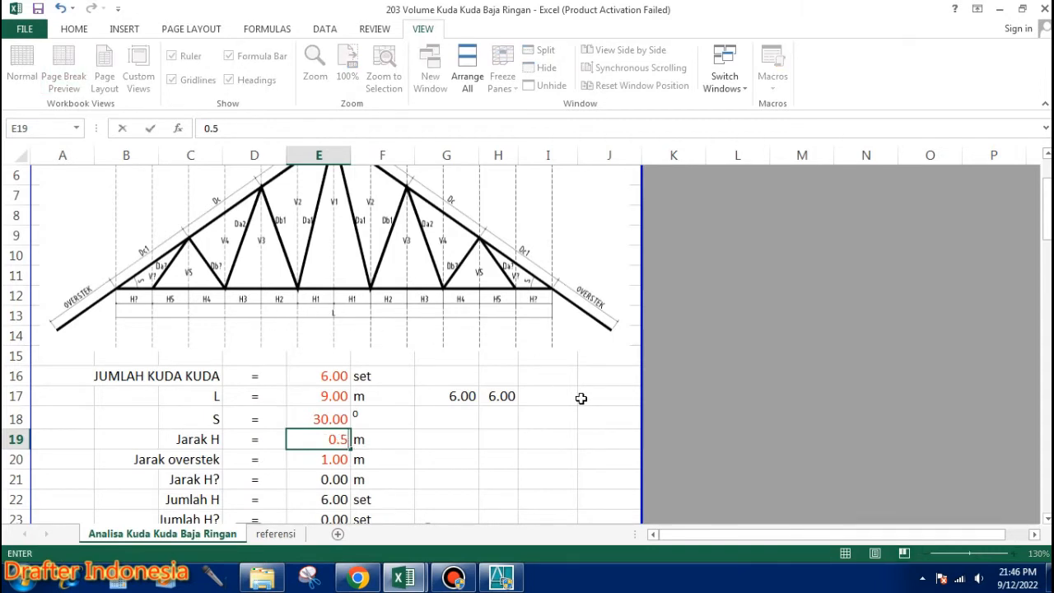
key(Return)
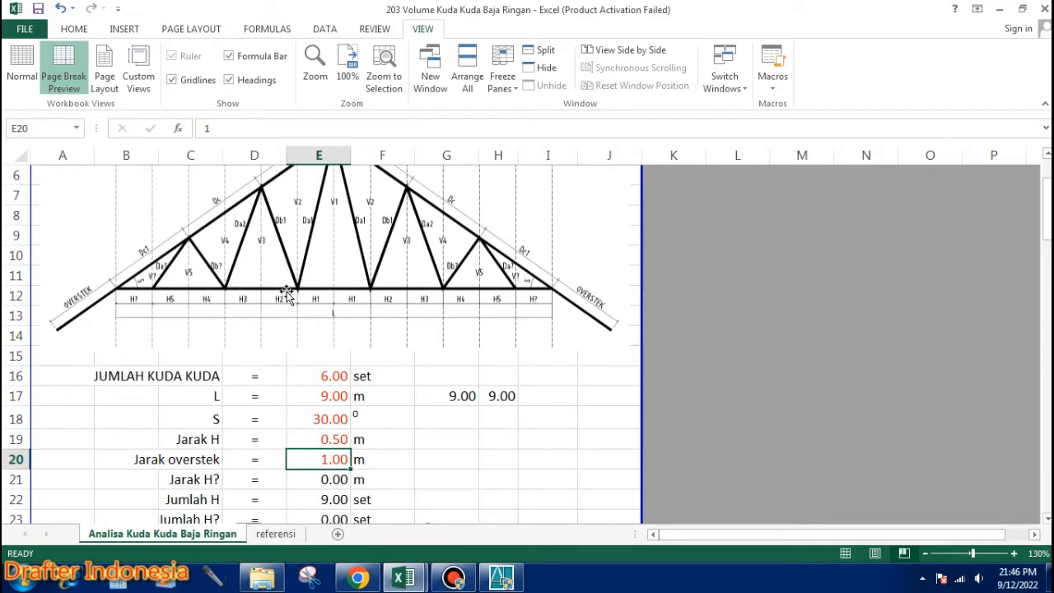
Set the truss span L in cell E17 to 9.25 m
scroll(403, 333, down, 1)
click(339, 396)
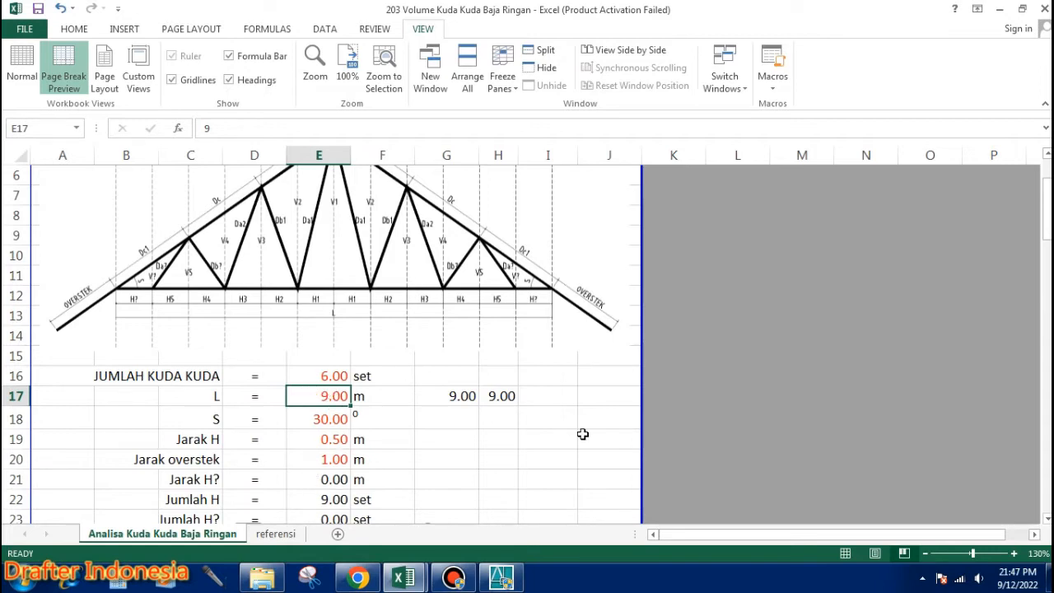
text(9.25)
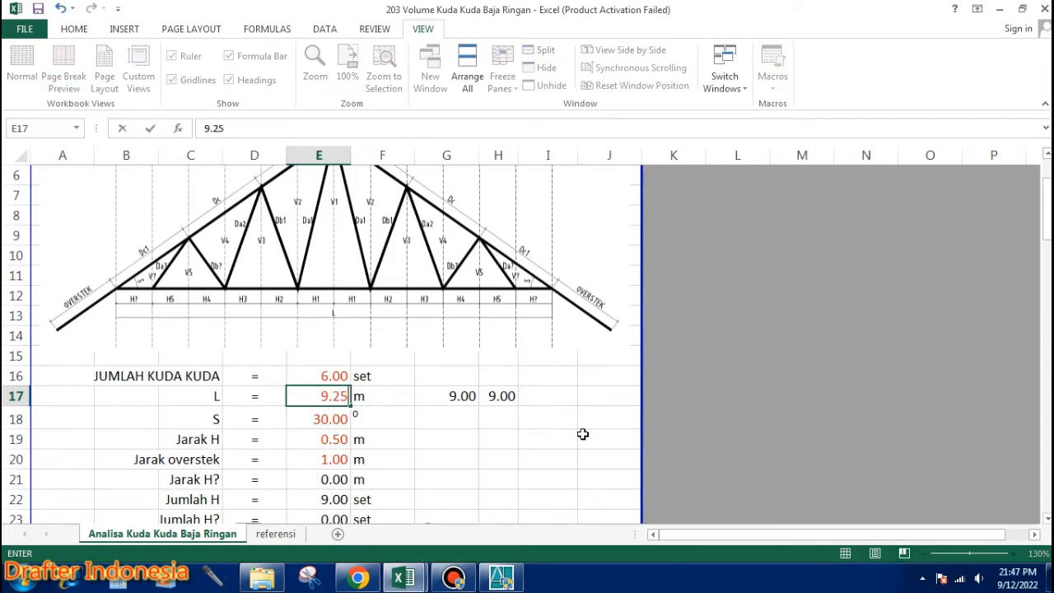
key(Return)
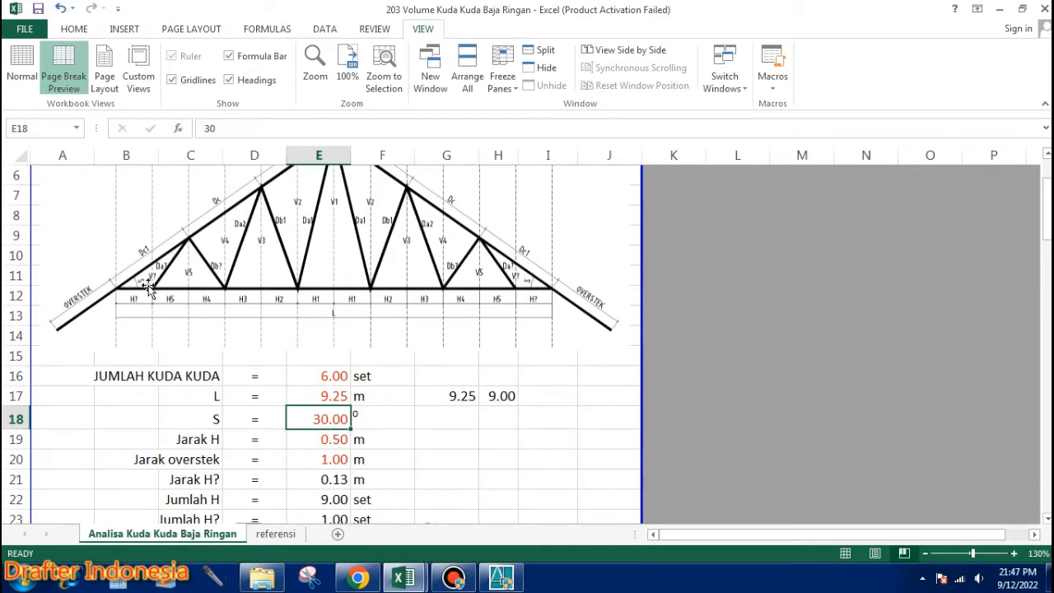
Change the truss span L in cell E17 to 8.25 m
click(335, 397)
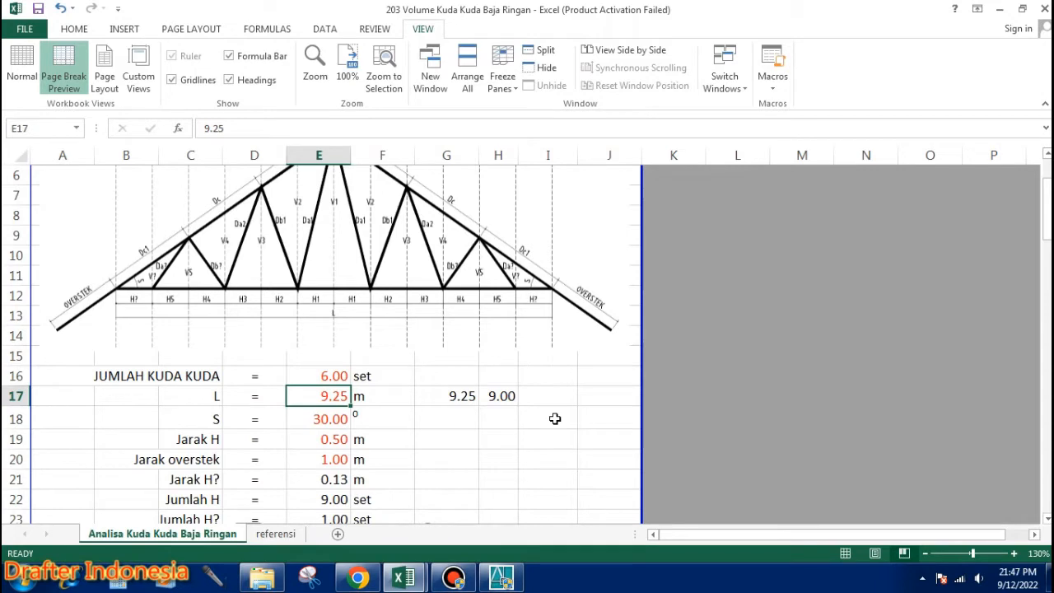
text(9.25)
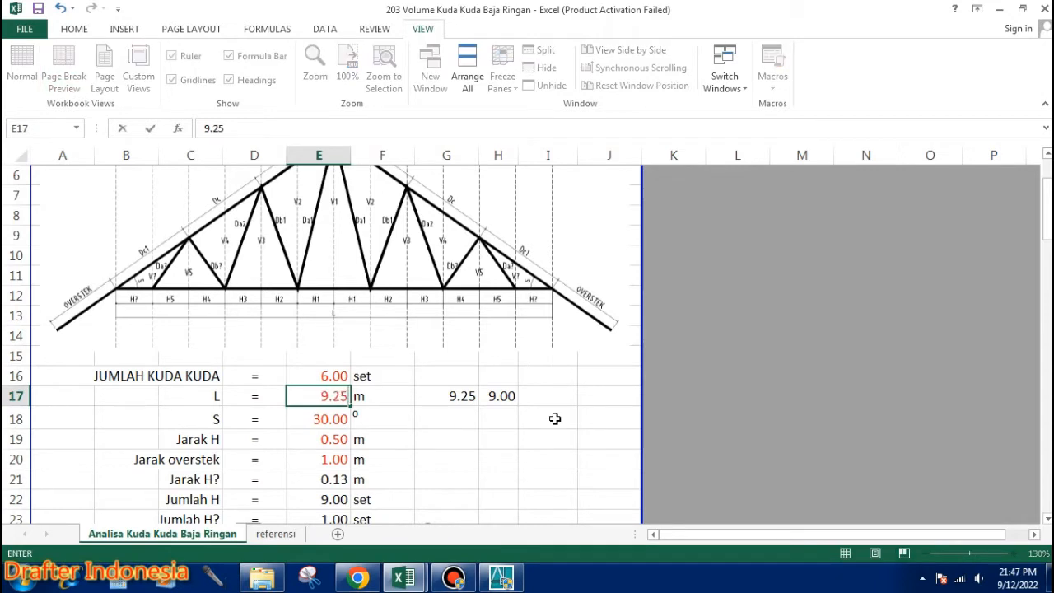
key(BackSpace)
key(BackSpace)
text(8.25)
key(Return)
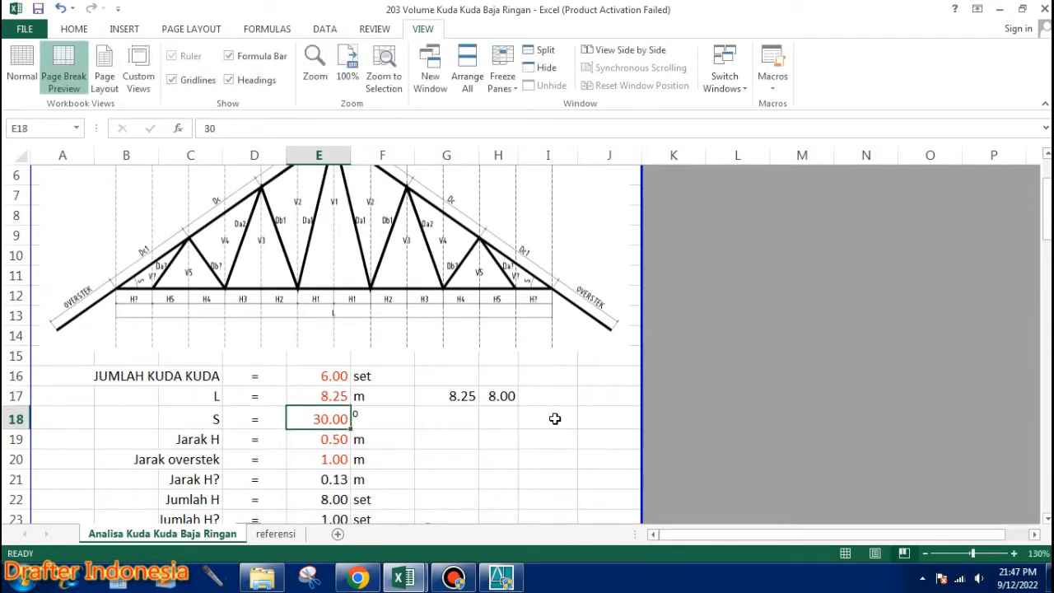
Inspect the formulas behind Jarak H? in E21 and Jumlah H in E22 and compare them with the truss drawing
click(332, 480)
scroll(461, 432, down, 1)
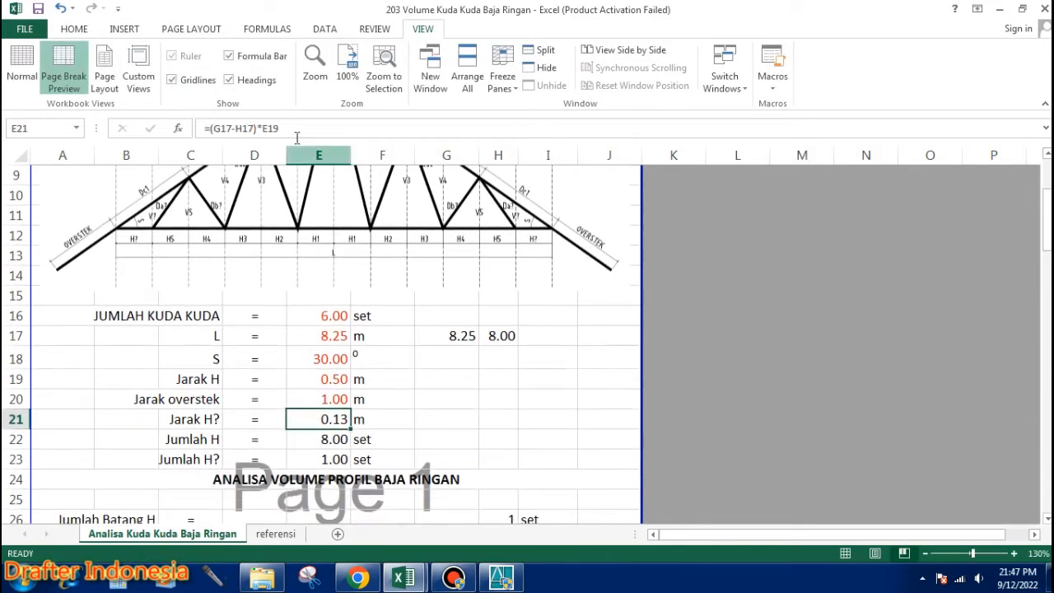
click(332, 439)
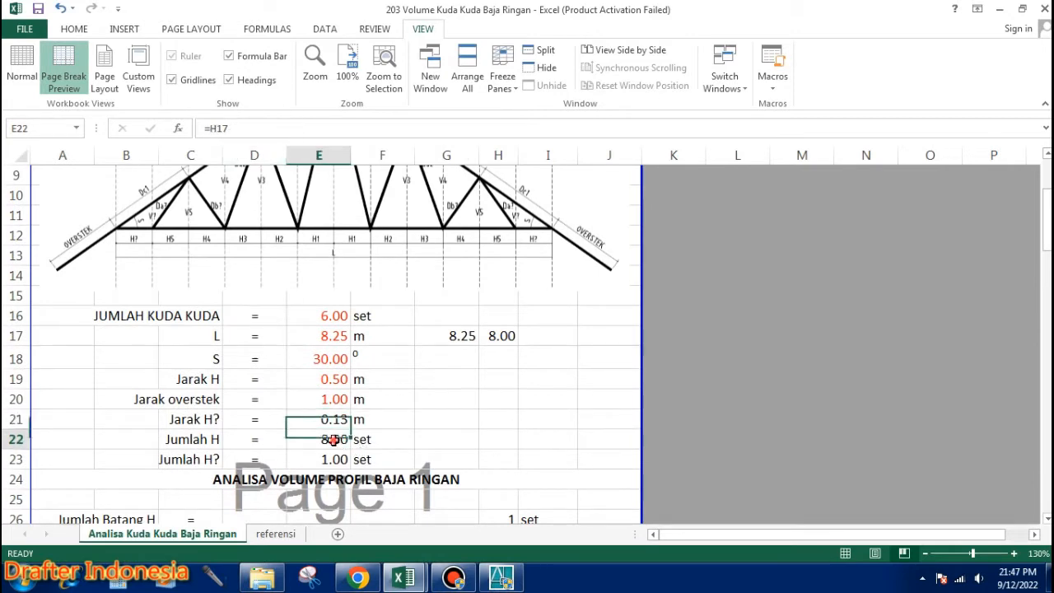
scroll(378, 444, up, 1)
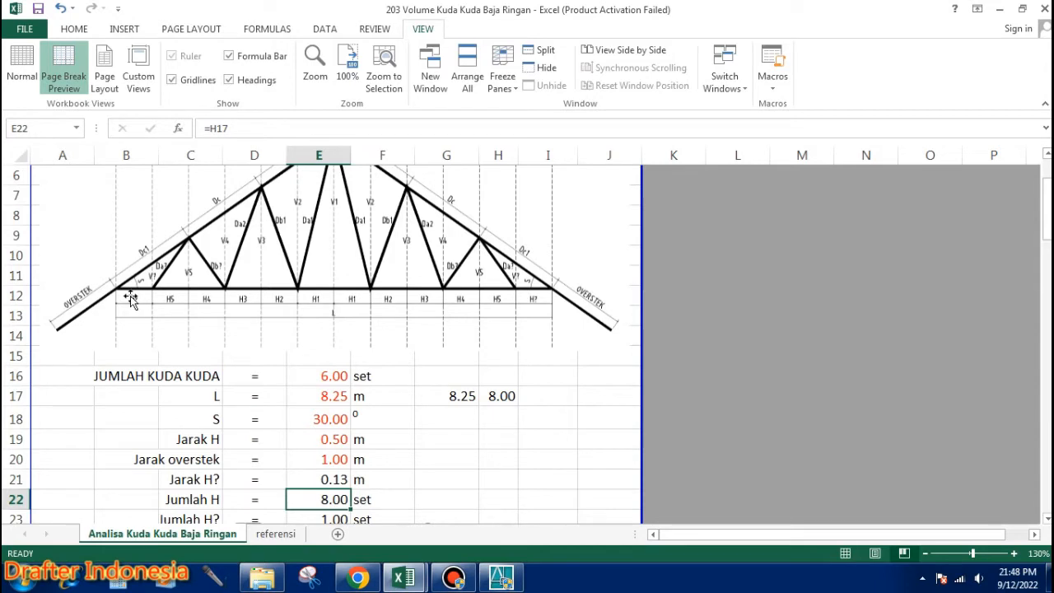
Set the truss span L back to 9 m to see its effect on Jarak H? and Jumlah H?
scroll(455, 438, down, 1)
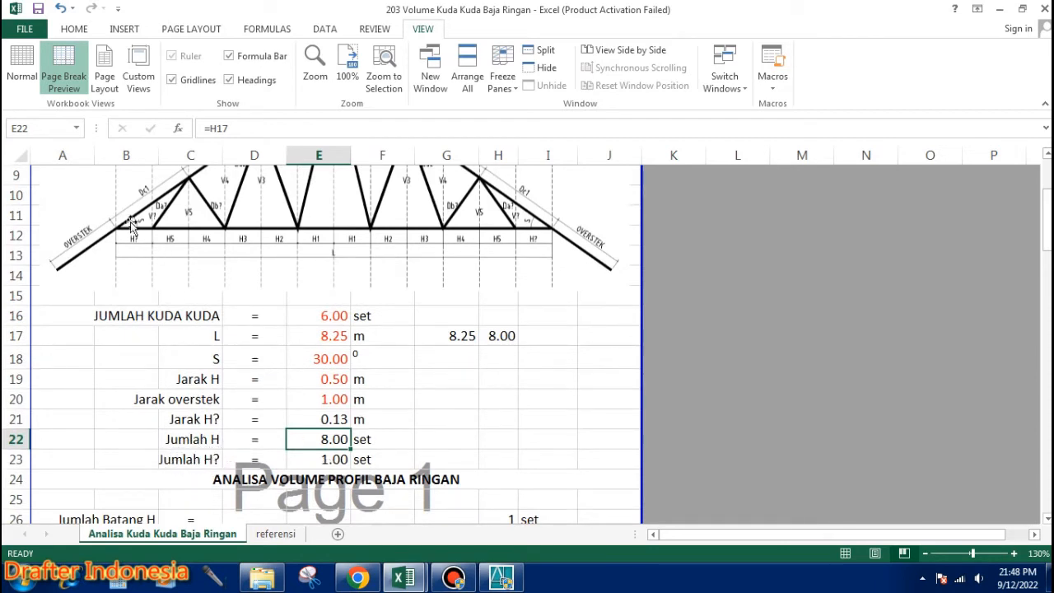
click(325, 335)
text(9)
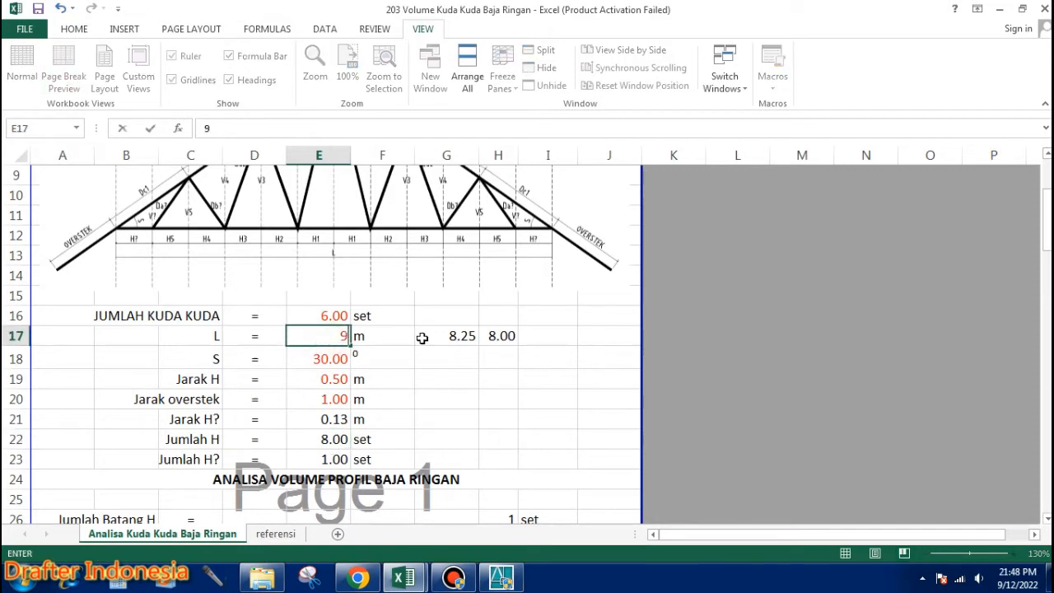
key(Return)
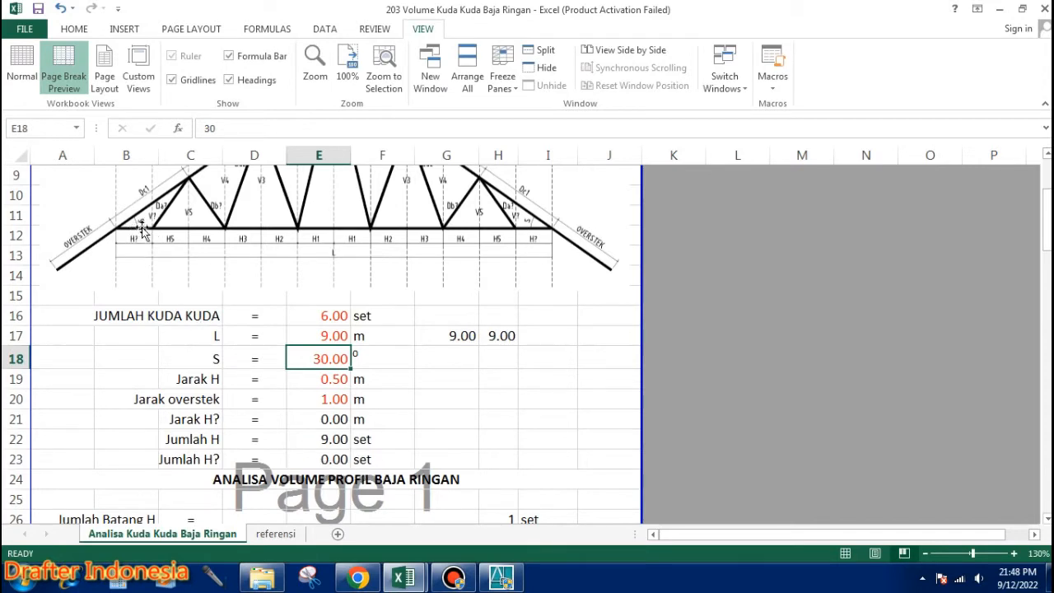
Set the truss span L in cell E17 to 8.25 m
click(331, 335)
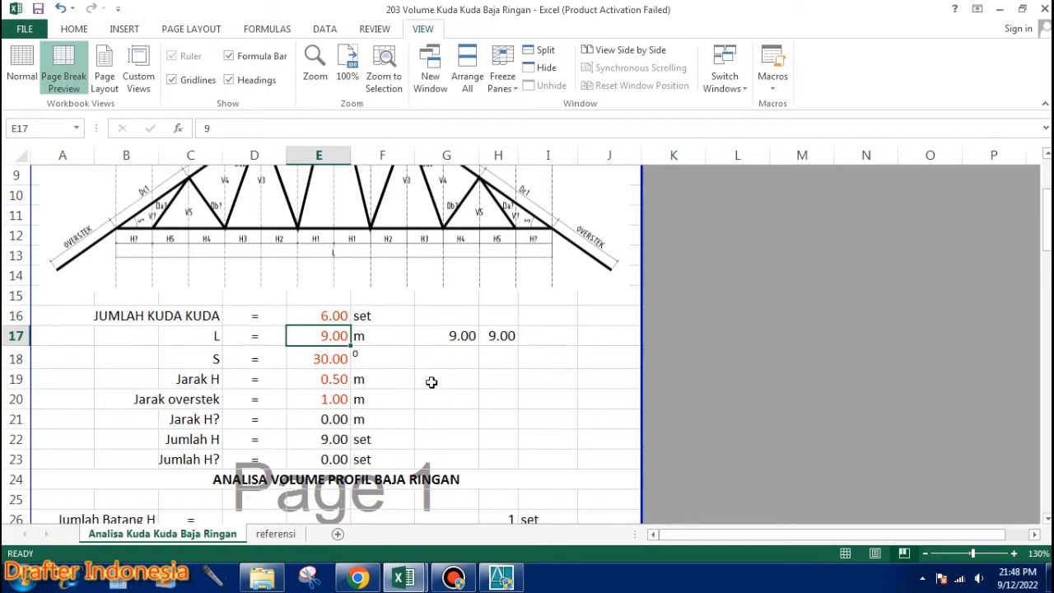
text(8.)
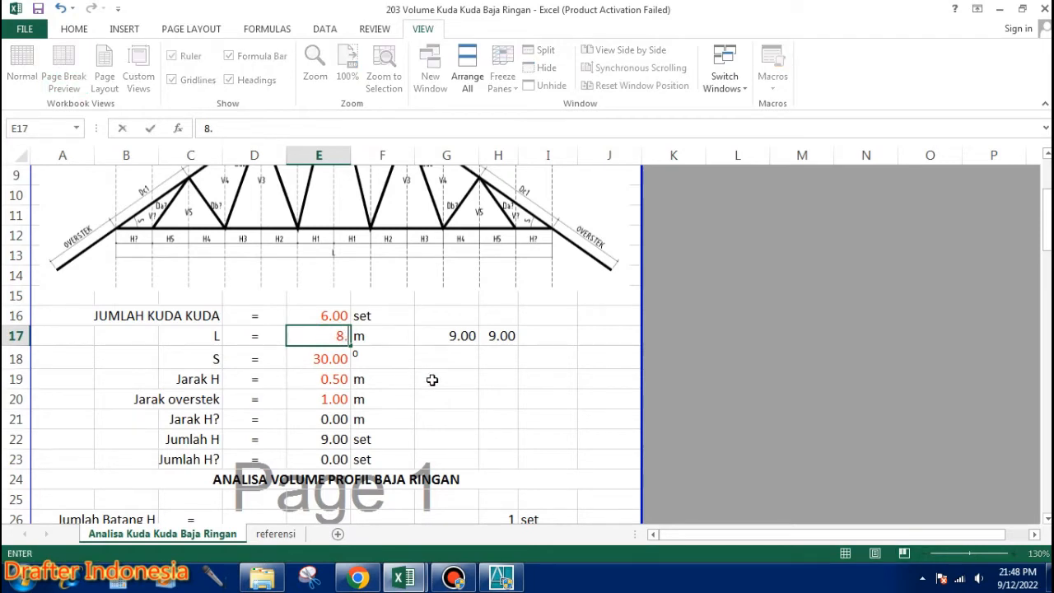
text(25)
key(Return)
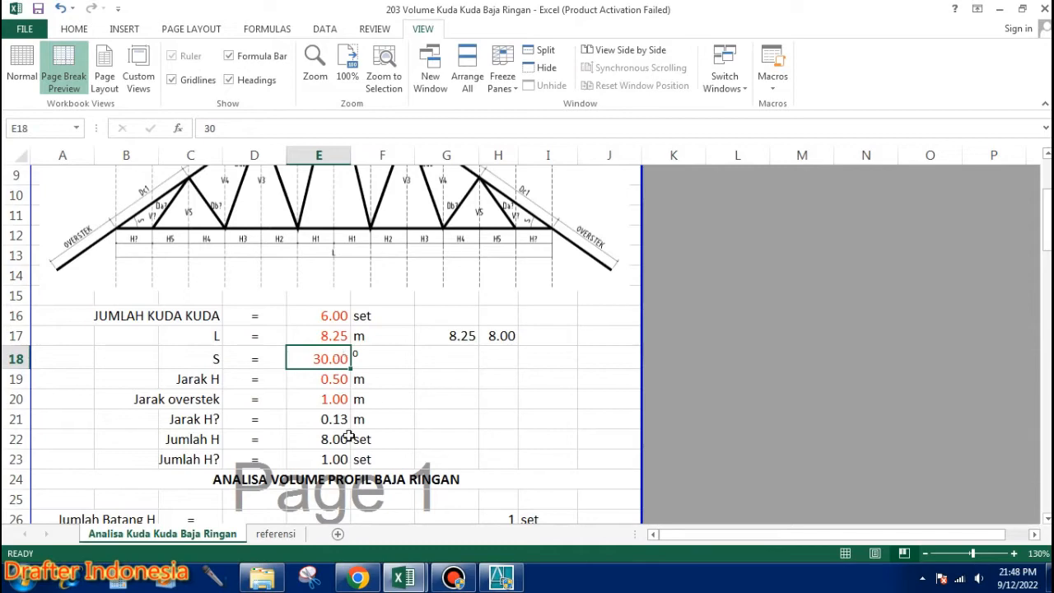
Examine the Jumlah Batang H count in H26 and compare it with the truss drawing's bottom chord
scroll(372, 403, down, 1)
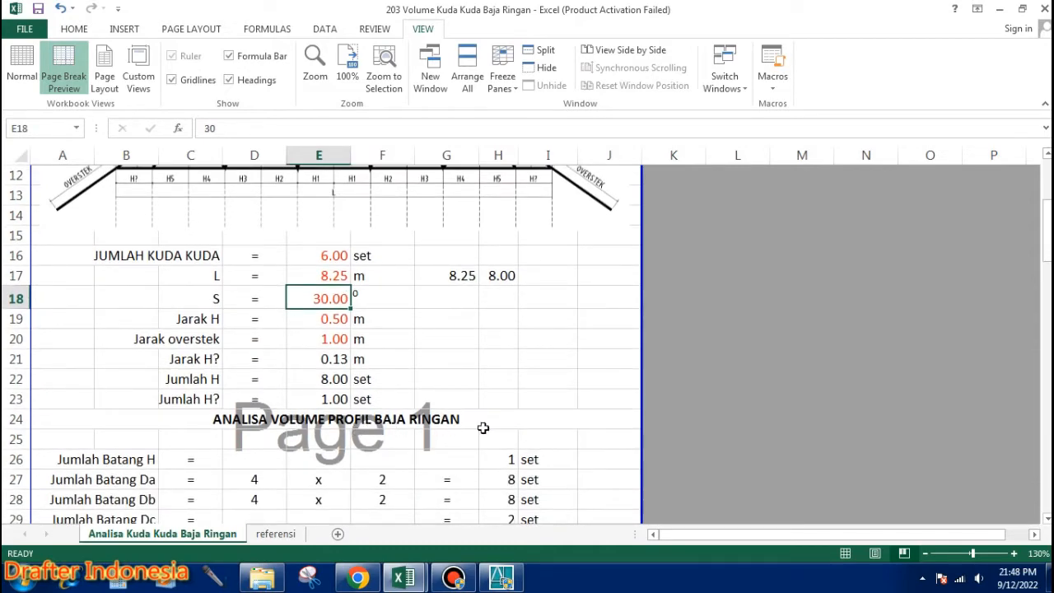
scroll(483, 427, down, 1)
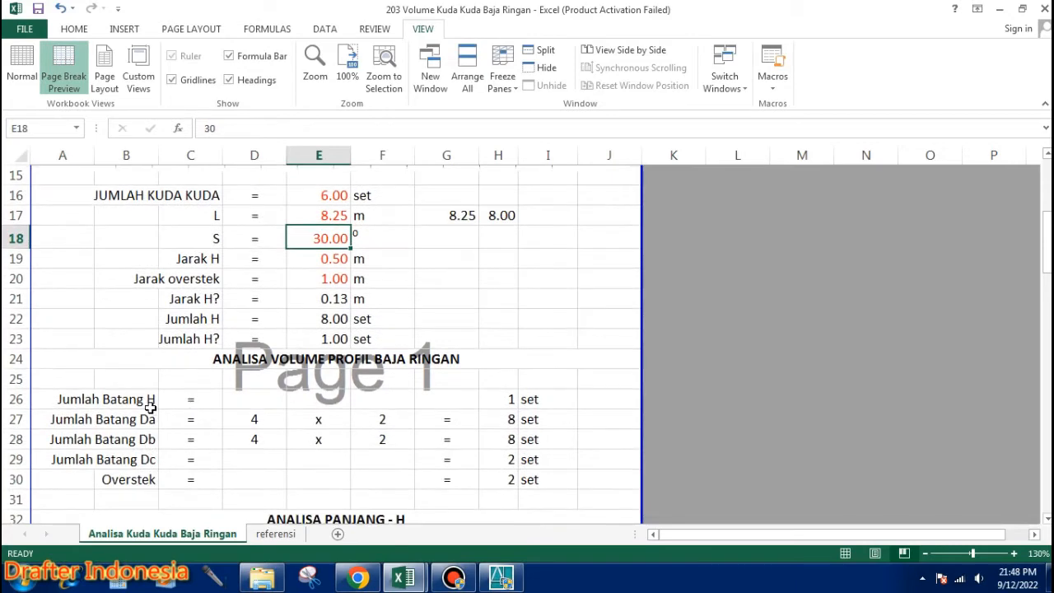
click(510, 398)
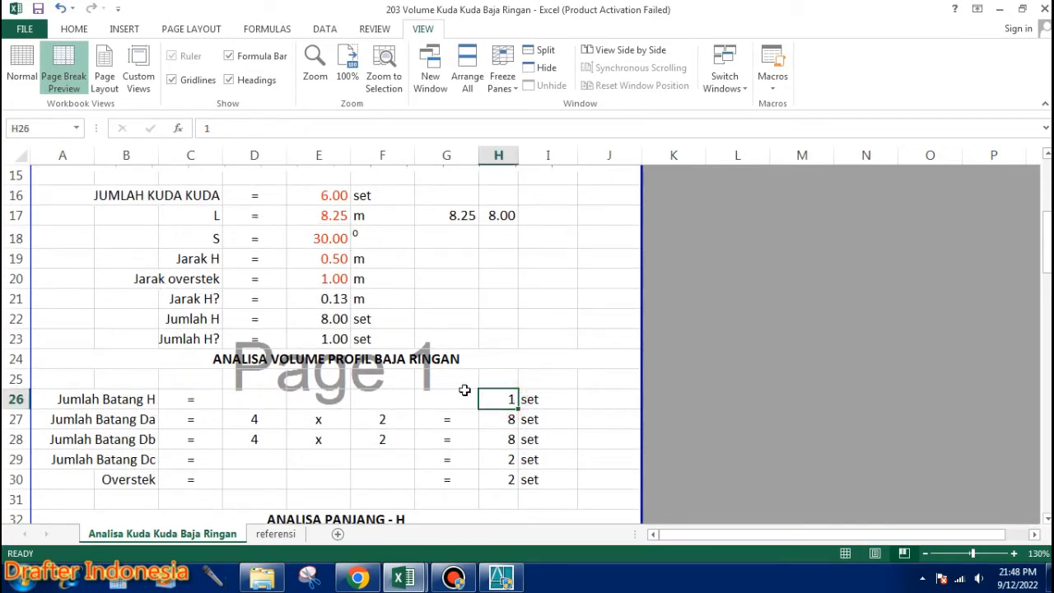
scroll(321, 338, up, 2)
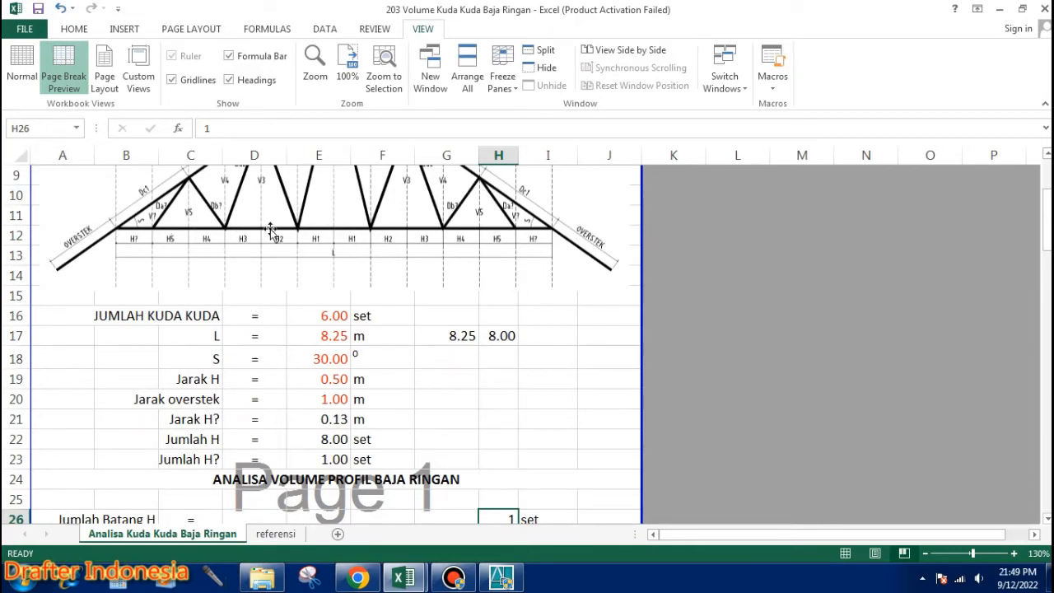
scroll(308, 233, down, 2)
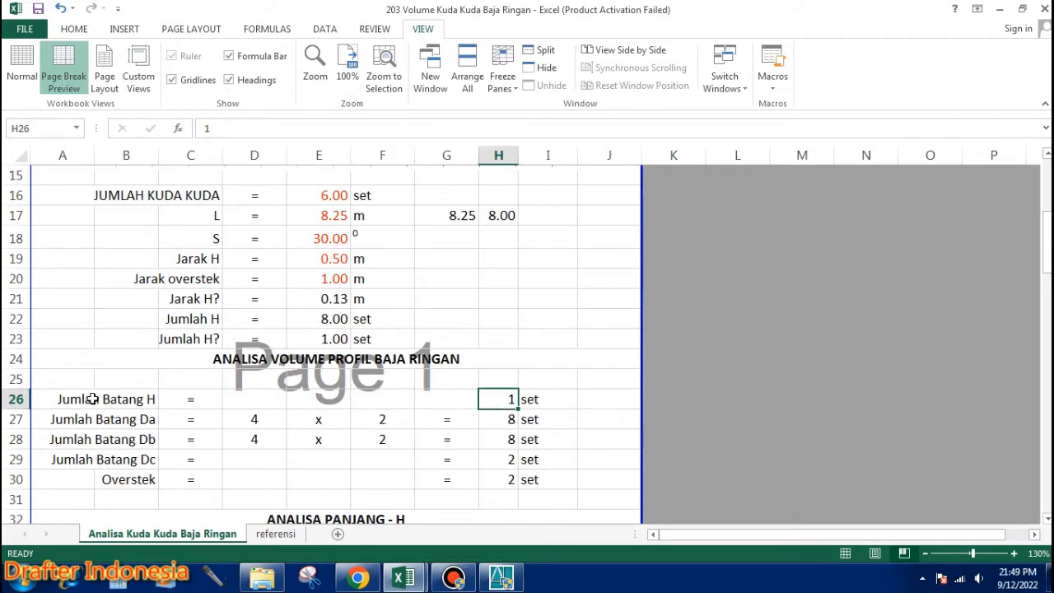
scroll(529, 398, up, 2)
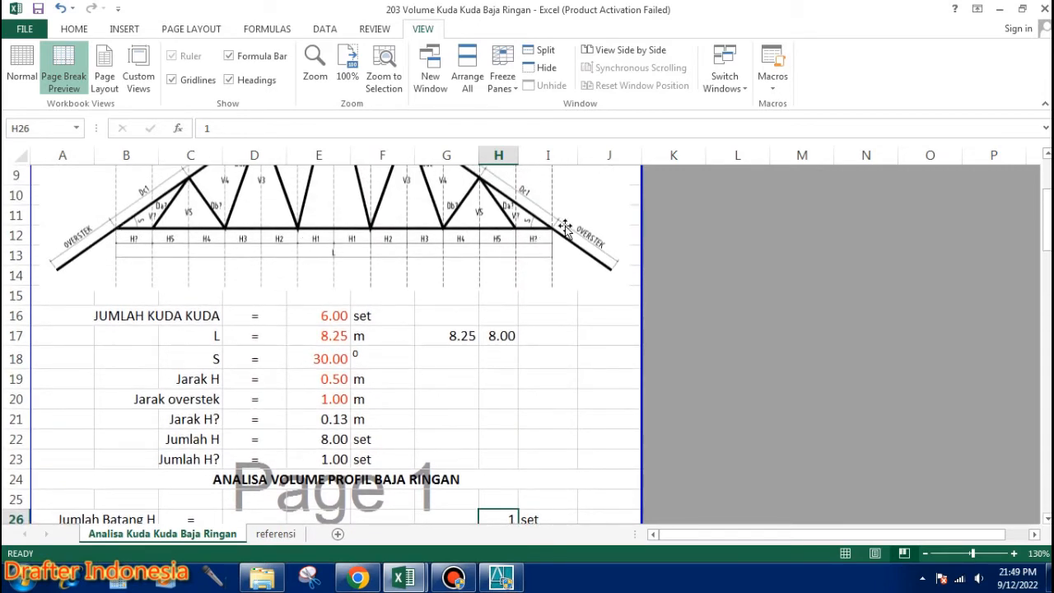
Compare the Jumlah Batang Da and Db rows with the diagonal members on both sides of the truss drawing
scroll(513, 439, down, 1)
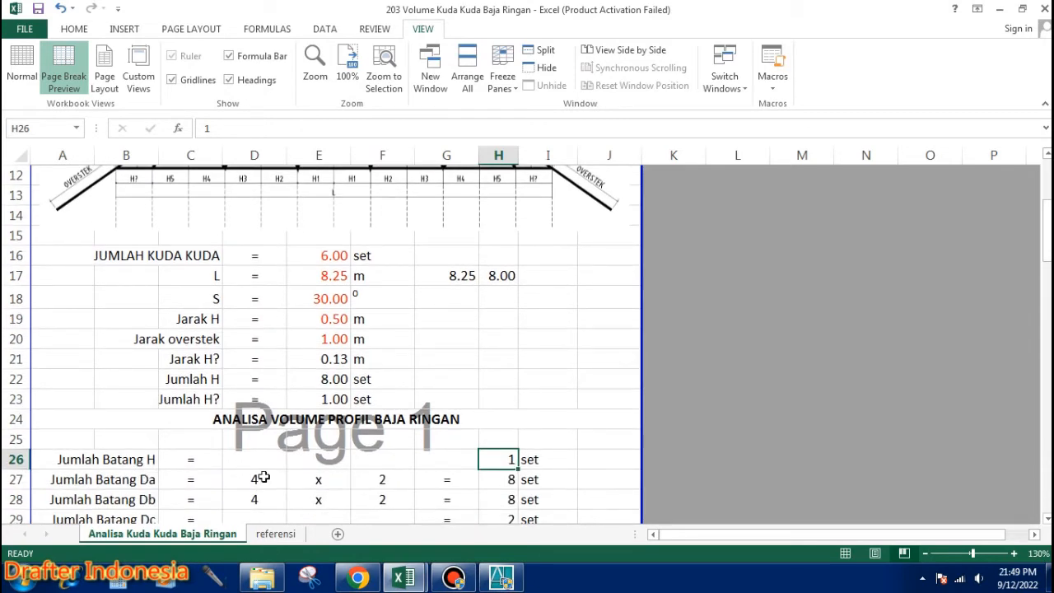
scroll(262, 477, up, 2)
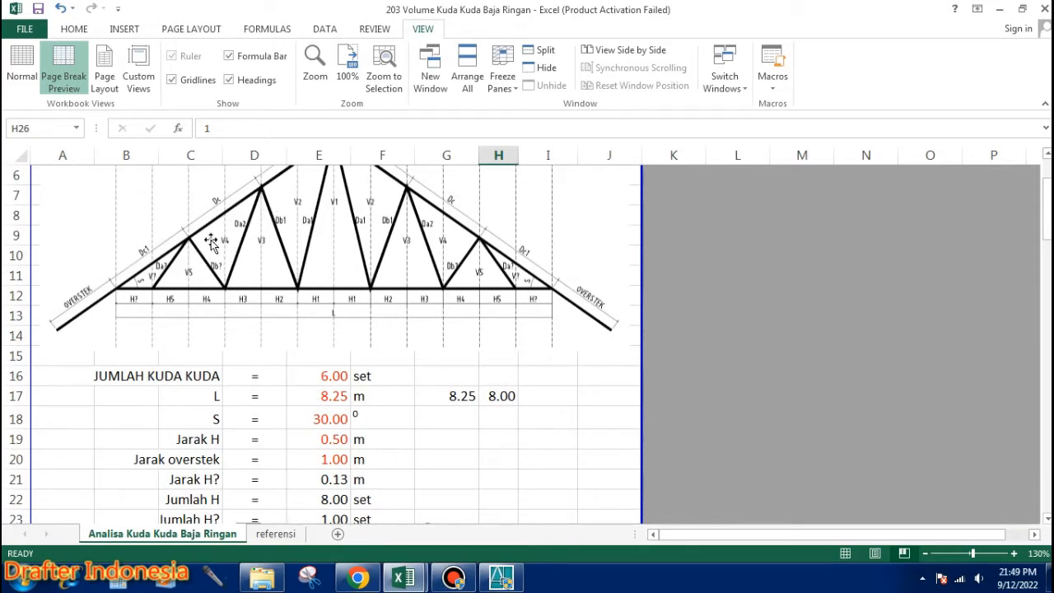
scroll(419, 492, down, 1)
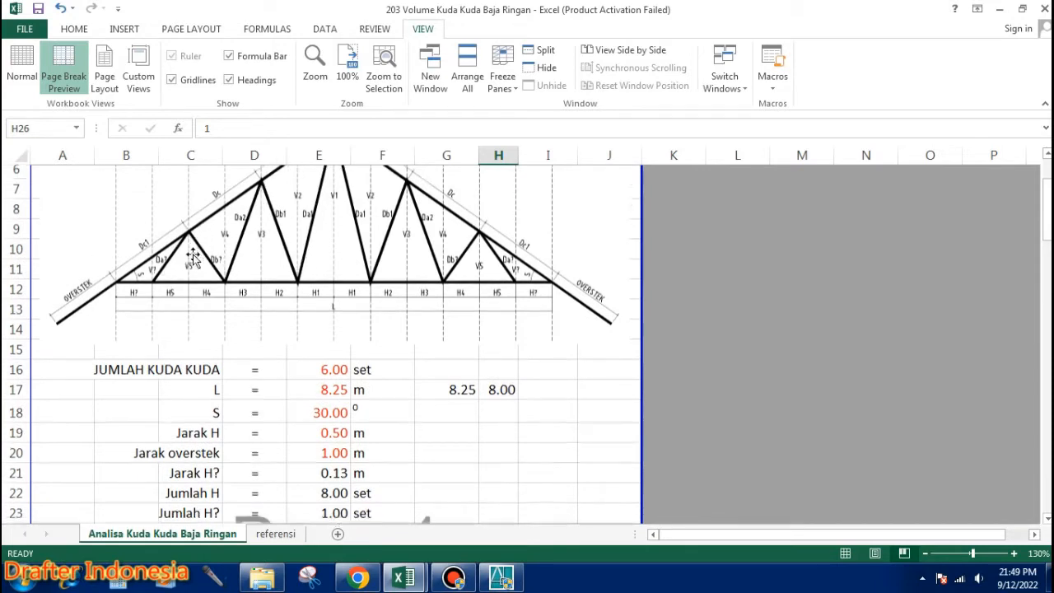
scroll(240, 409, down, 1)
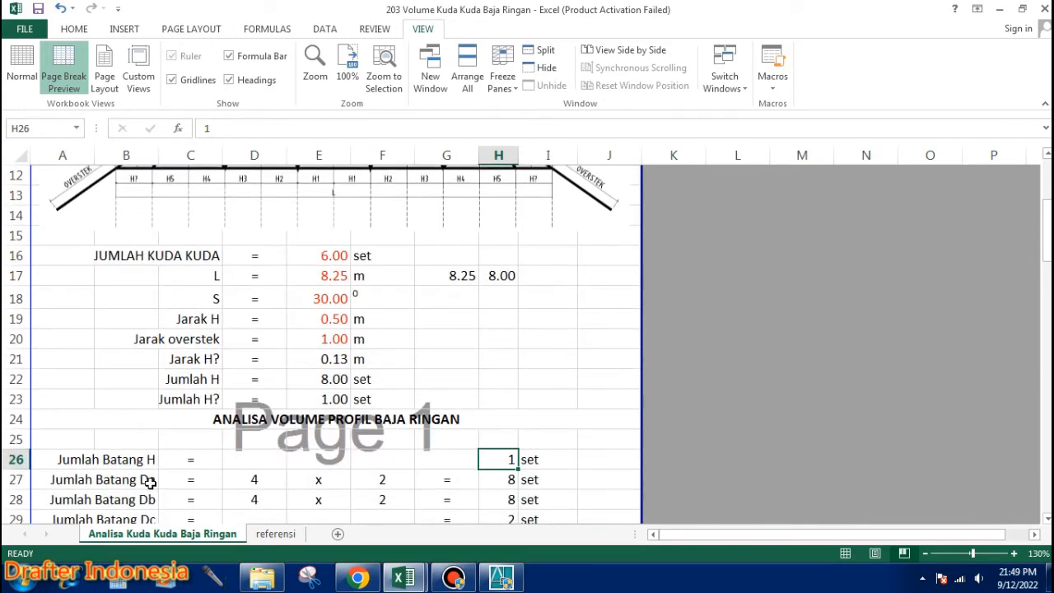
scroll(365, 373, up, 2)
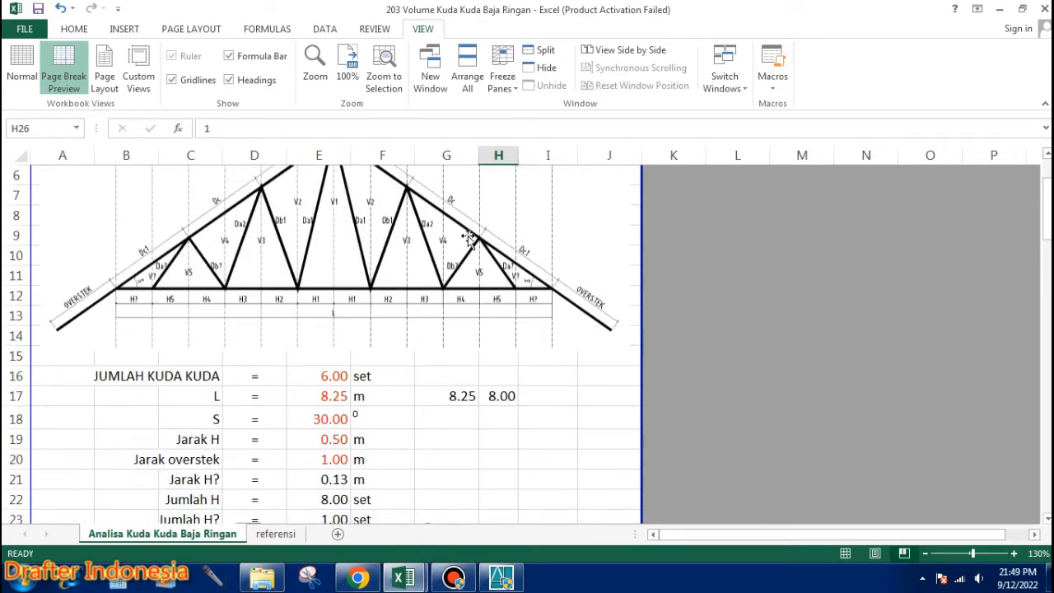
scroll(460, 254, down, 2)
scroll(500, 463, down, 1)
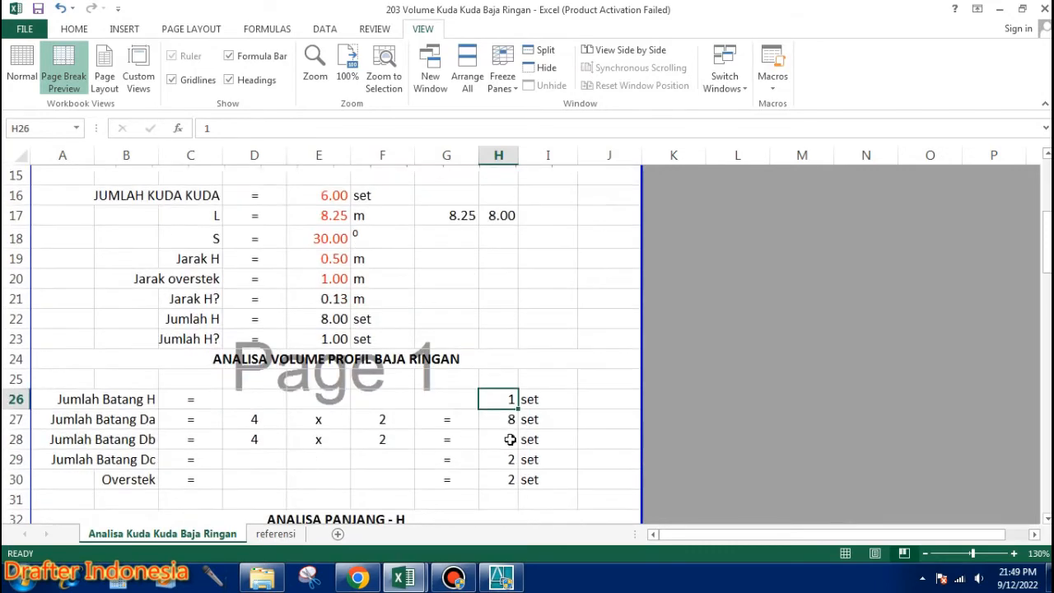
Inspect the Jumlah Batang Da and Db totals in H27 and H28 and check them against the drawing's diagonals
click(508, 419)
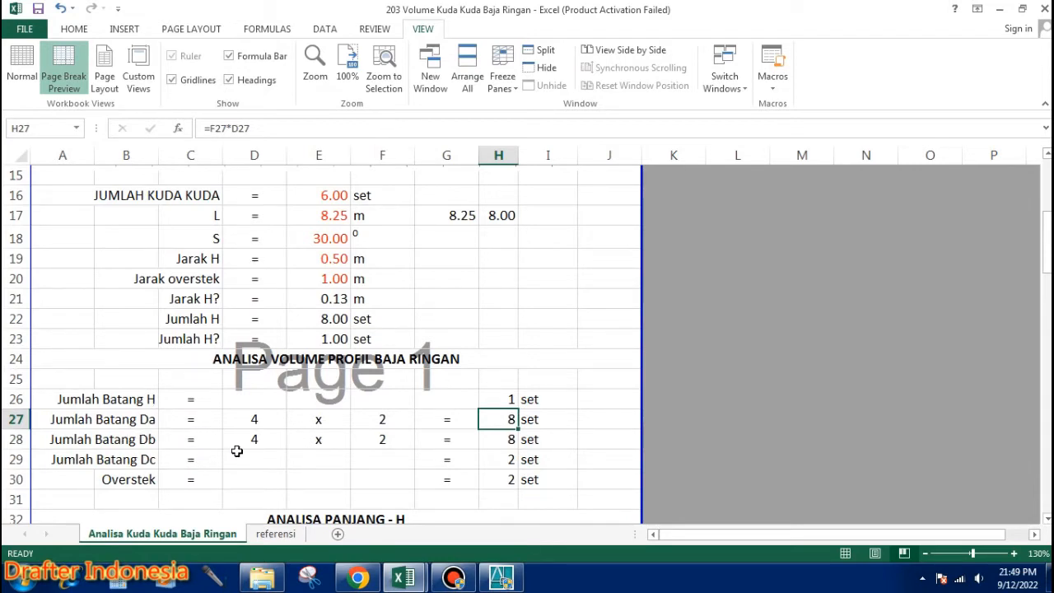
scroll(247, 450, up, 4)
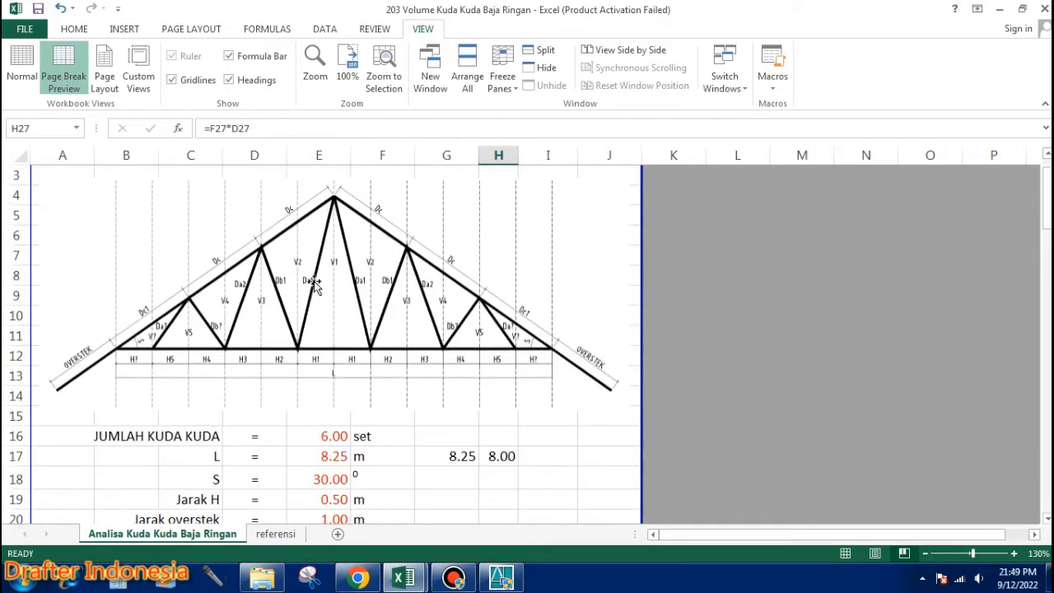
scroll(219, 280, down, 3)
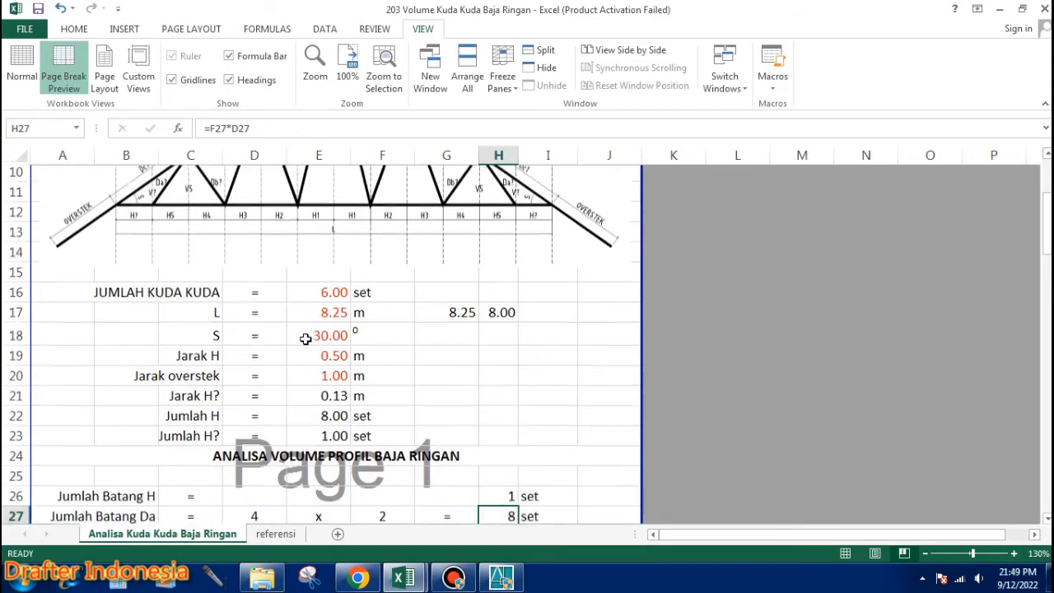
scroll(264, 278, up, 1)
scroll(436, 494, down, 1)
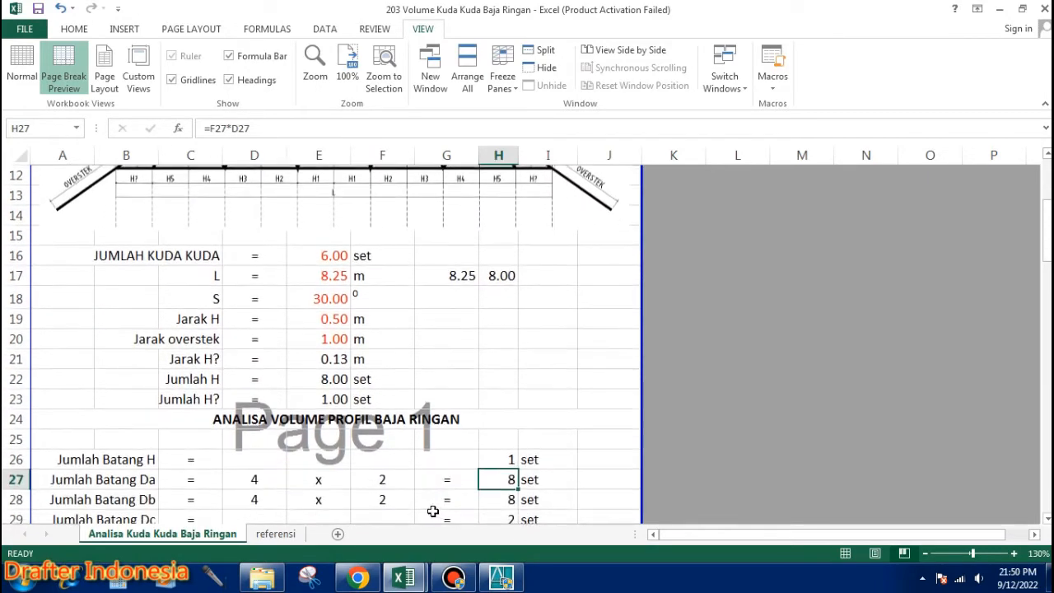
click(510, 499)
click(512, 475)
click(513, 461)
click(511, 481)
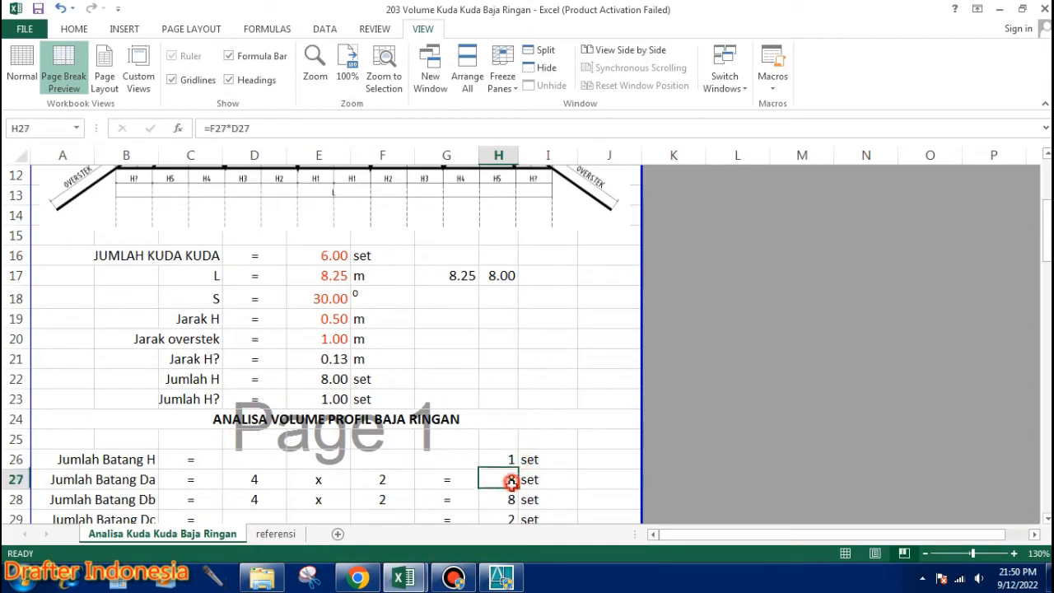
click(509, 499)
Set the truss span L in cell E17 to 6 m to check its effect on the Da and Db counts
click(326, 276)
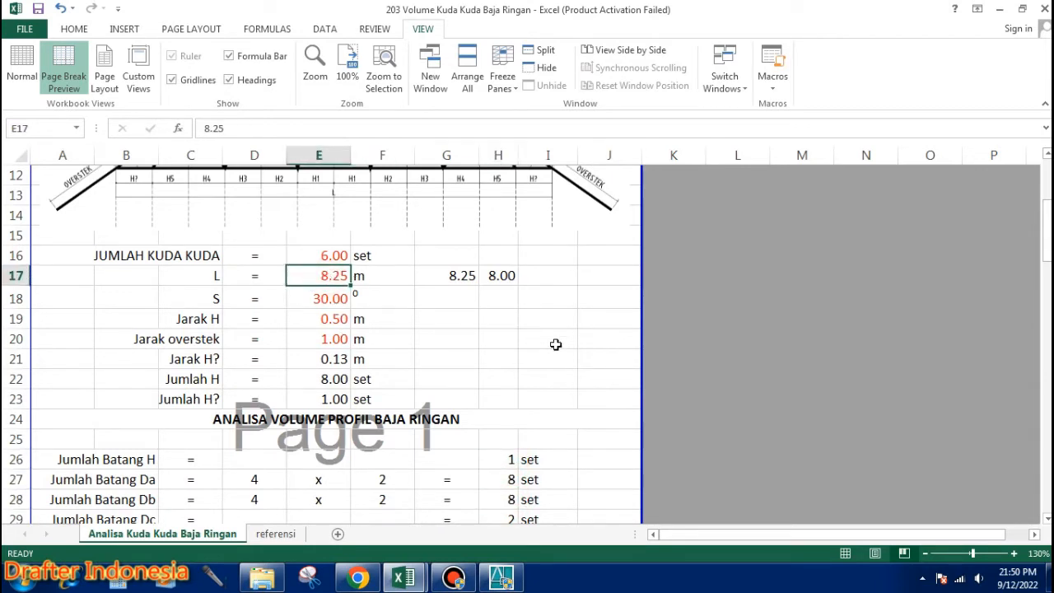
text(6)
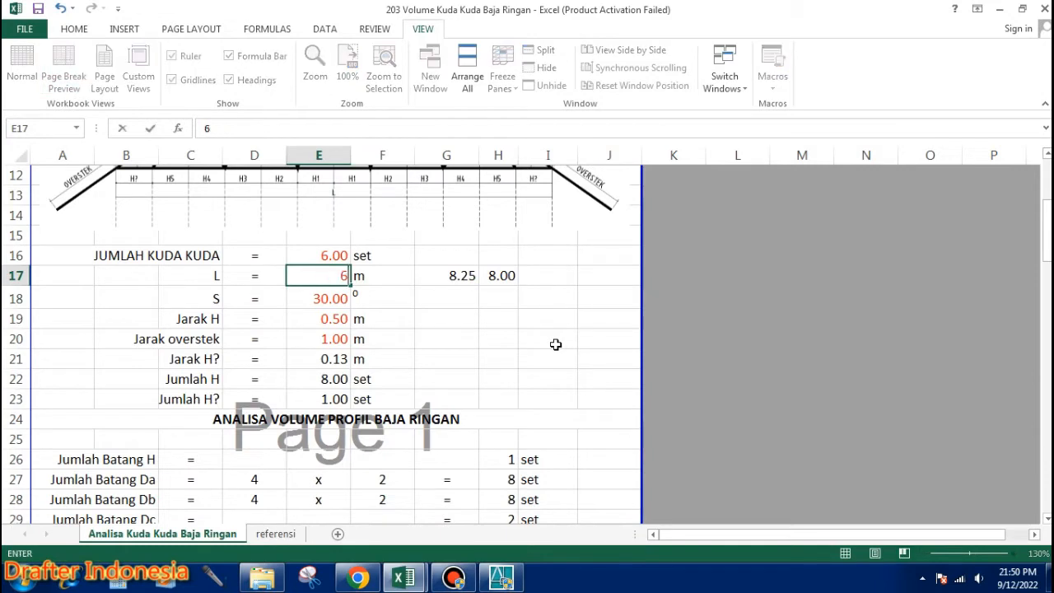
key(Return)
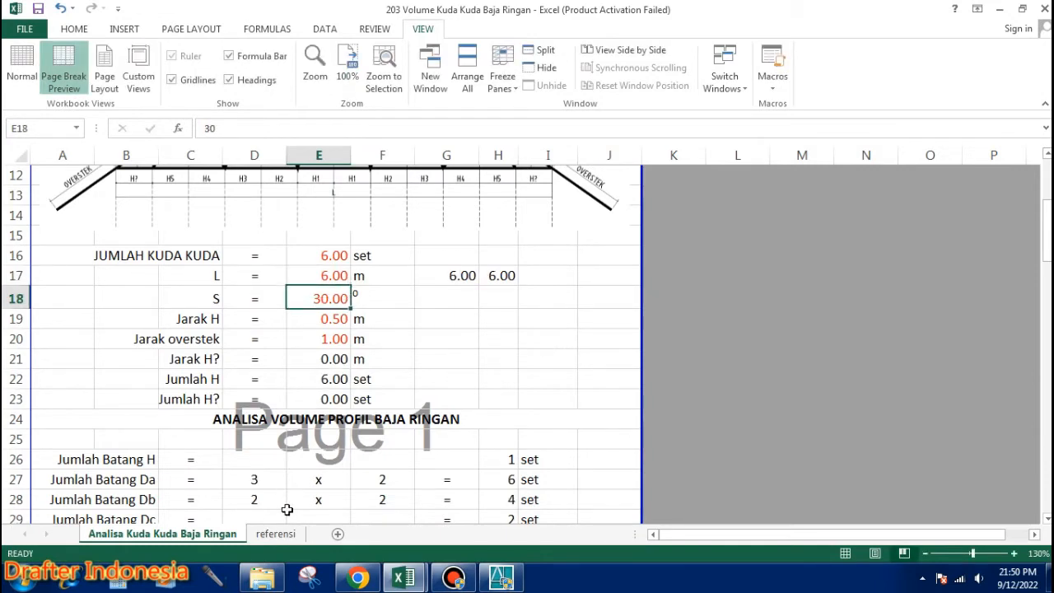
scroll(259, 483, up, 2)
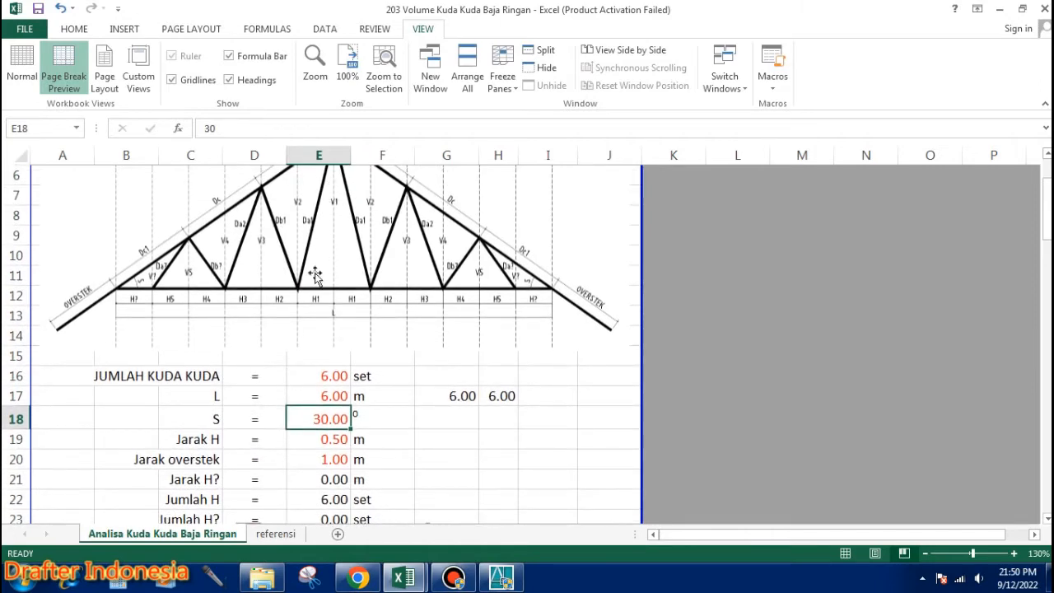
scroll(278, 260, down, 1)
scroll(322, 497, down, 1)
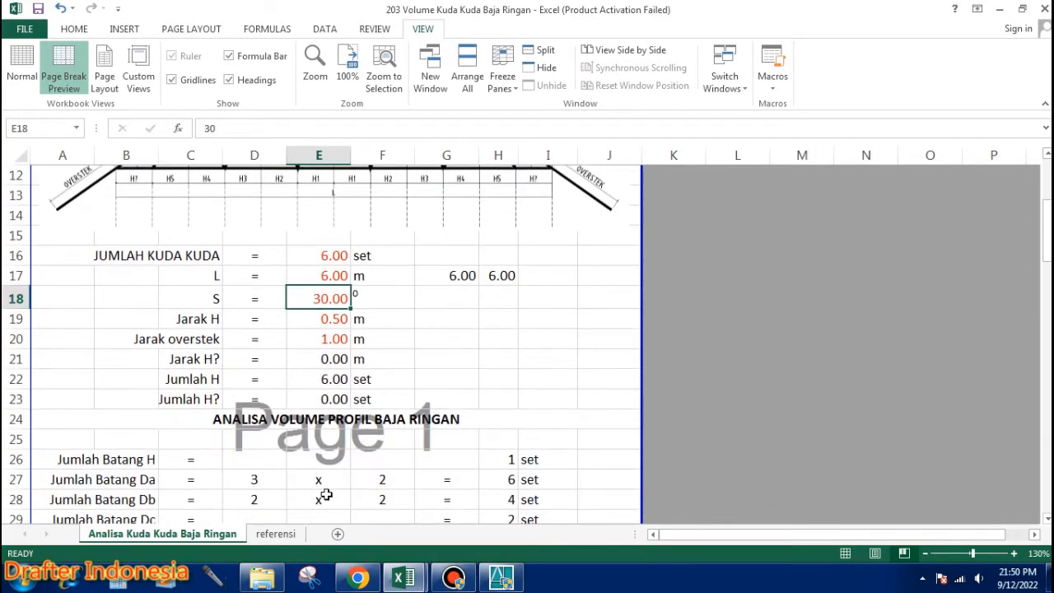
scroll(320, 505, up, 3)
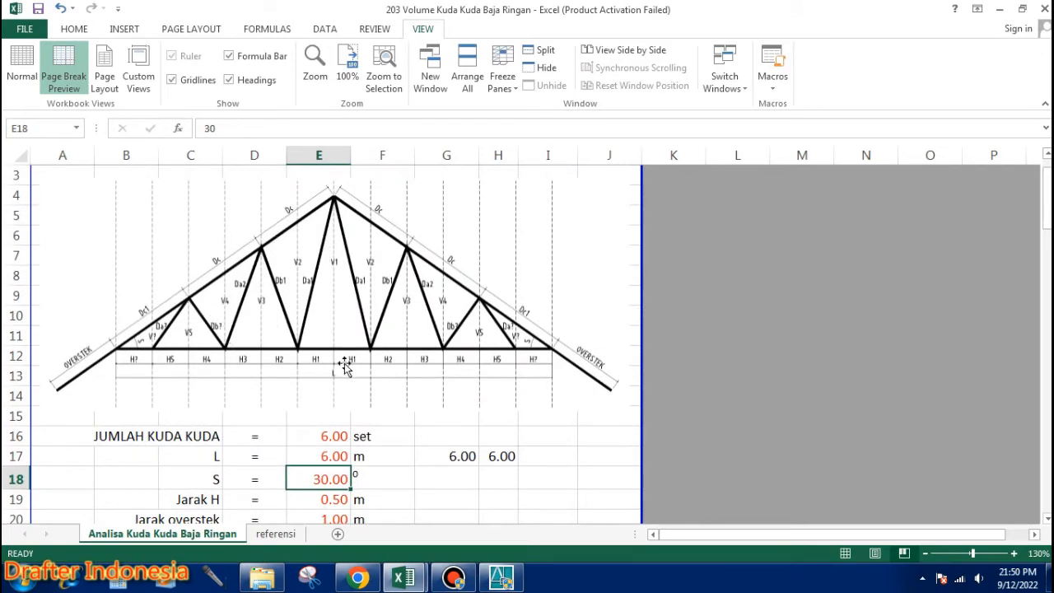
scroll(346, 364, down, 4)
scroll(367, 412, down, 1)
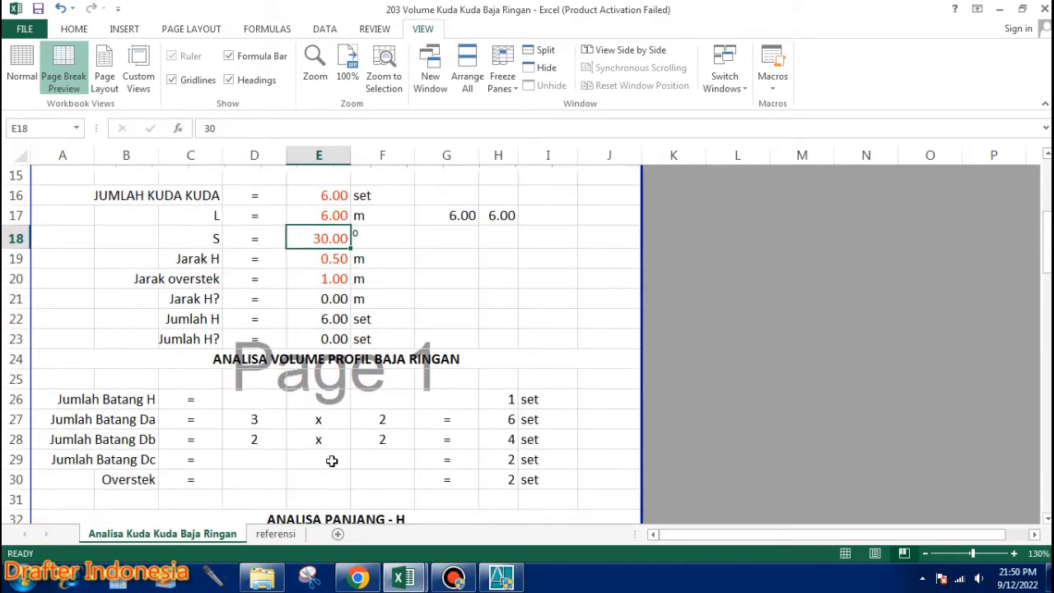
scroll(532, 423, up, 1)
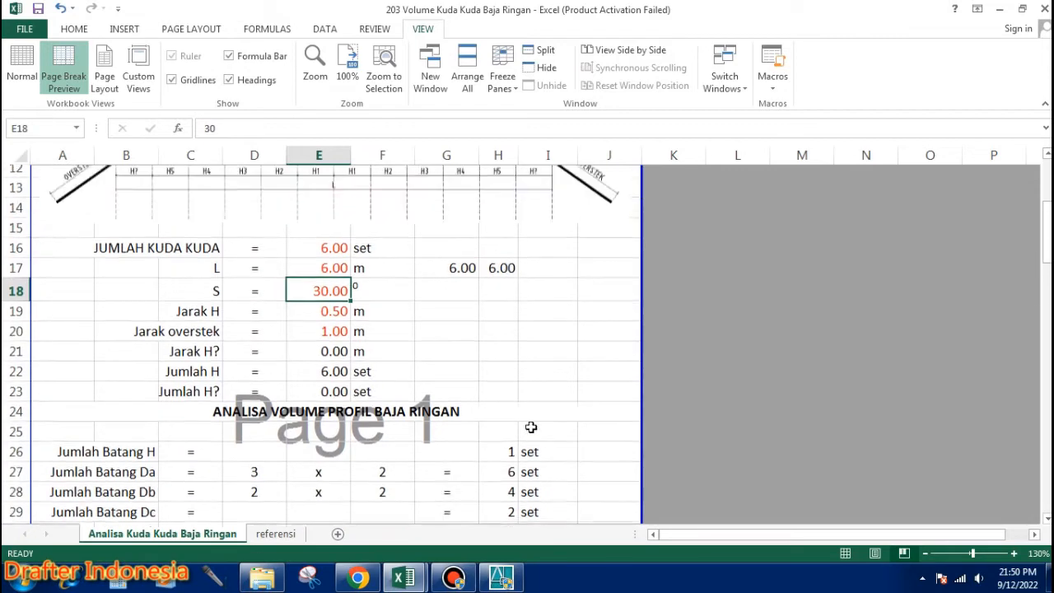
Return the truss span L in cell E17 to 8.25 m
click(330, 273)
text(8)
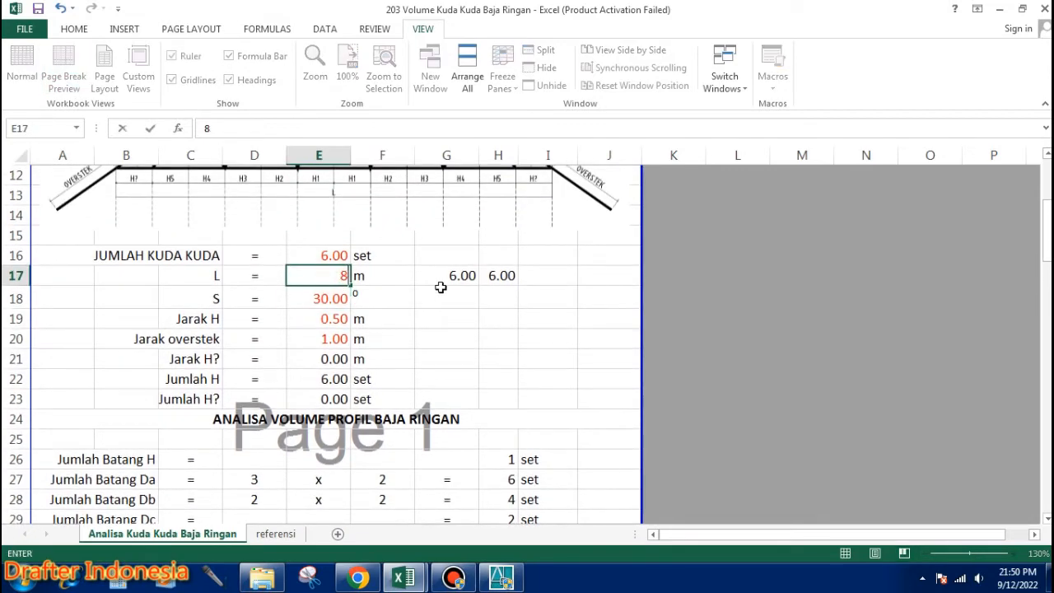
text(.25)
key(Return)
Examine the Jumlah Batang Dc count in H29 and the Overstek count, comparing both with the truss drawing
scroll(479, 301, down, 2)
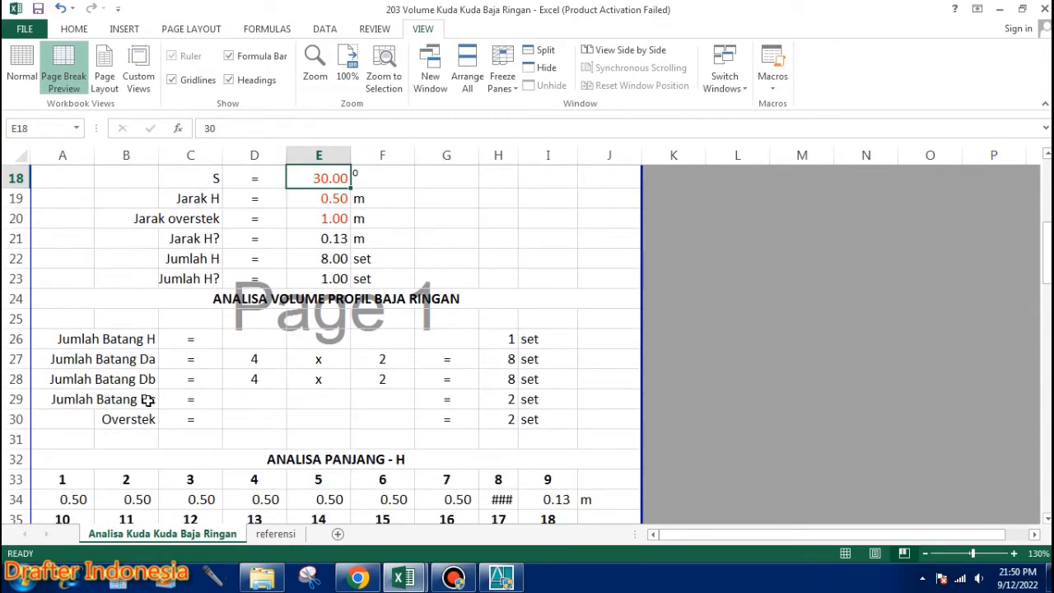
click(504, 401)
scroll(324, 321, up, 5)
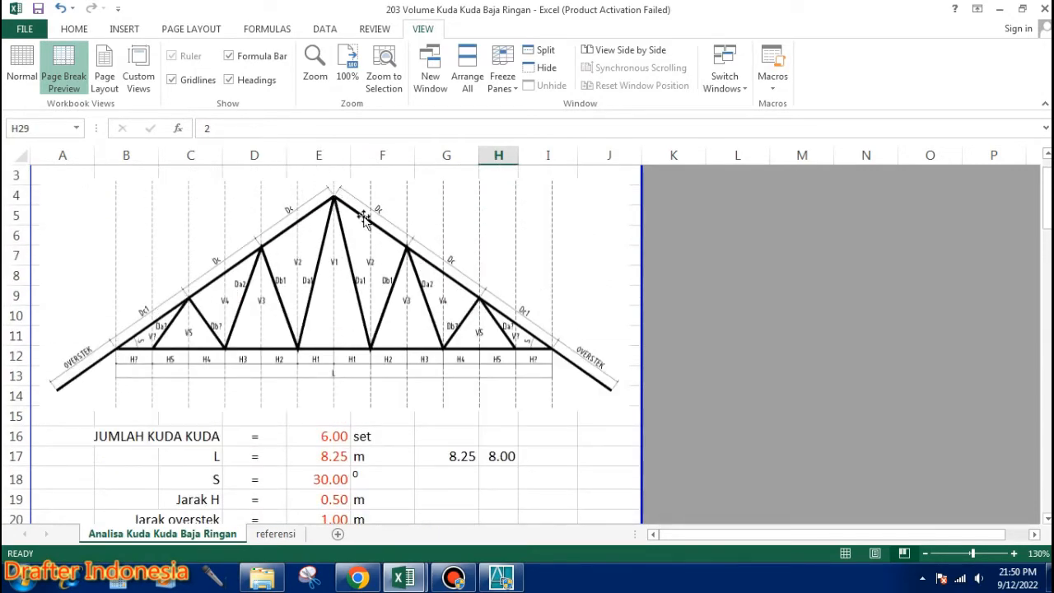
scroll(542, 347, down, 5)
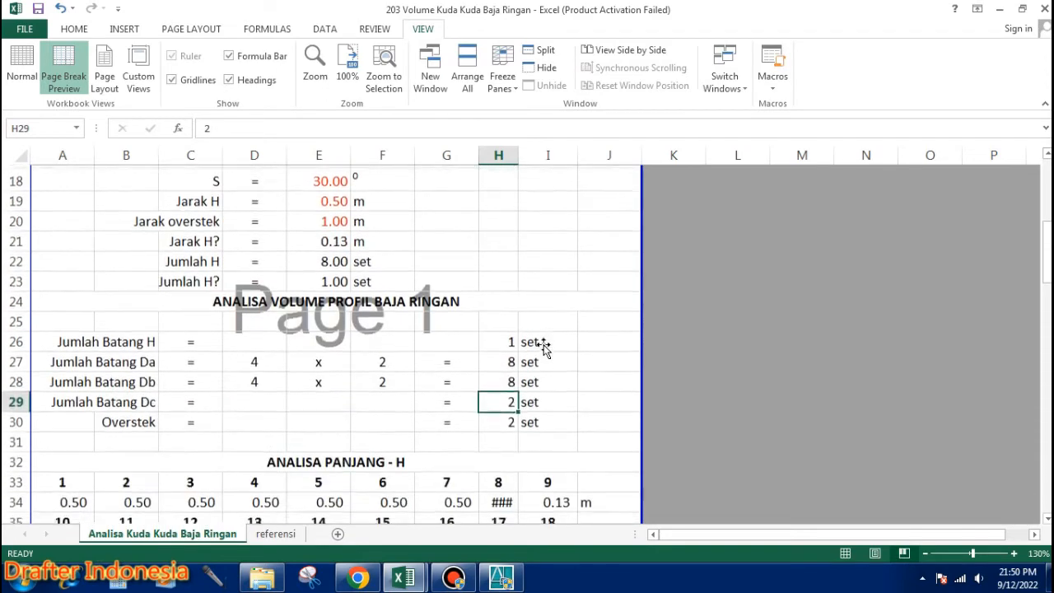
scroll(543, 347, down, 1)
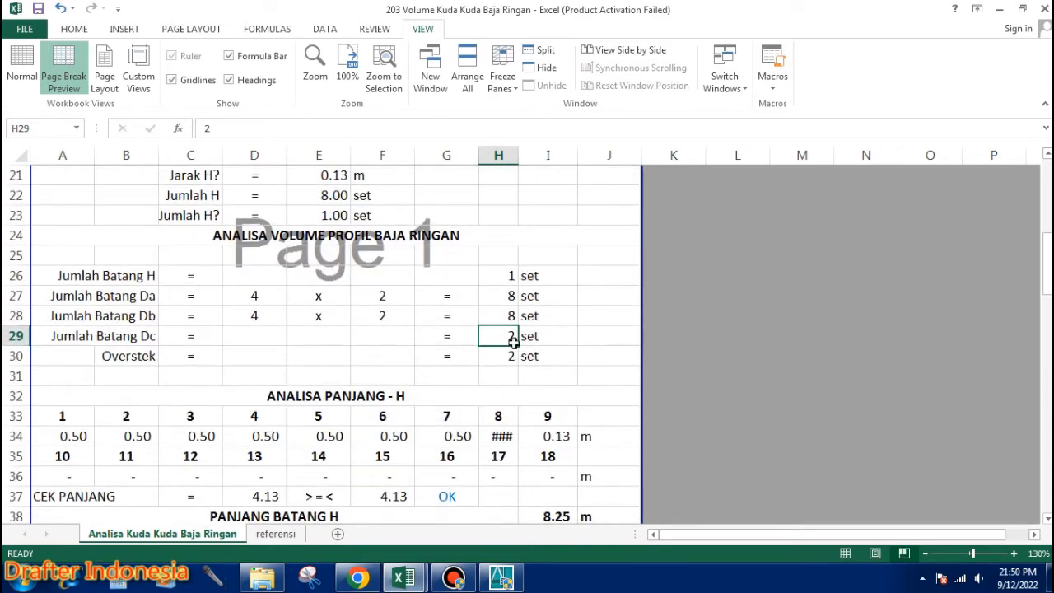
scroll(533, 362, up, 4)
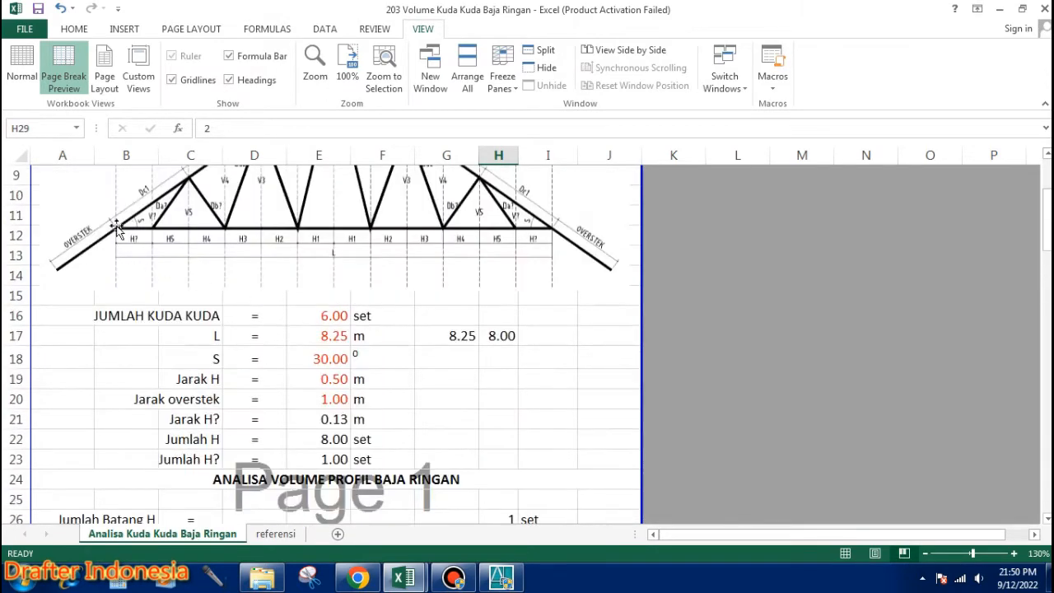
scroll(609, 271, down, 5)
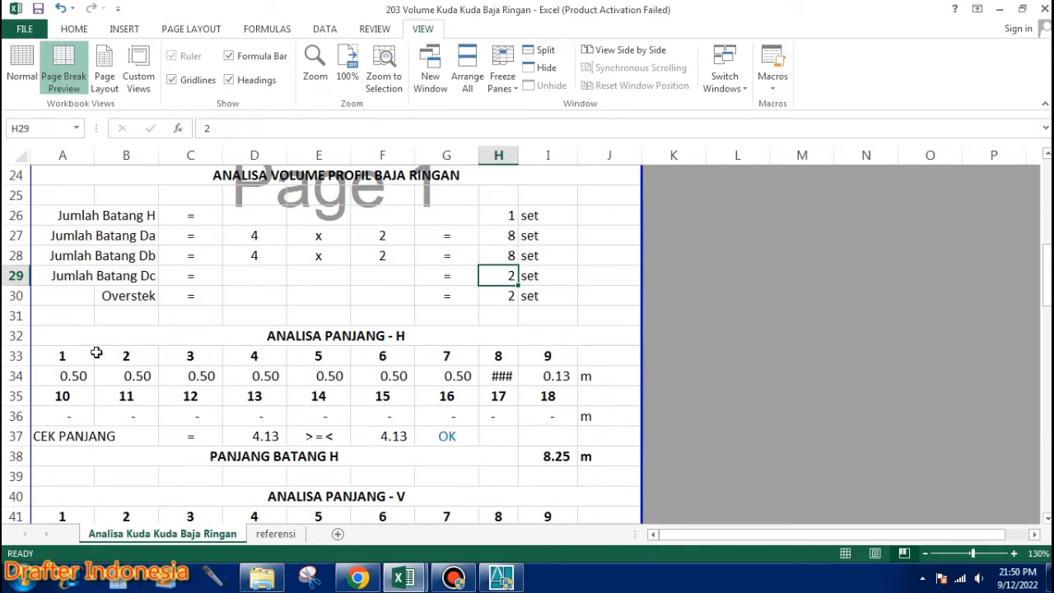
Inspect the segment length formulas in A34 through H34 of the Analisa Panjang - H table
click(70, 375)
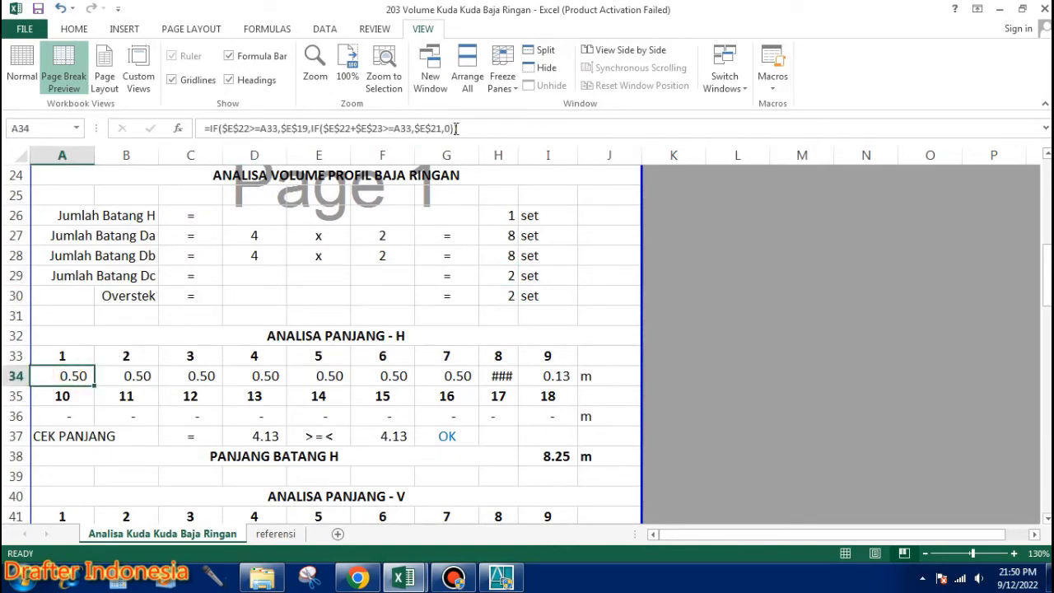
click(136, 376)
click(201, 375)
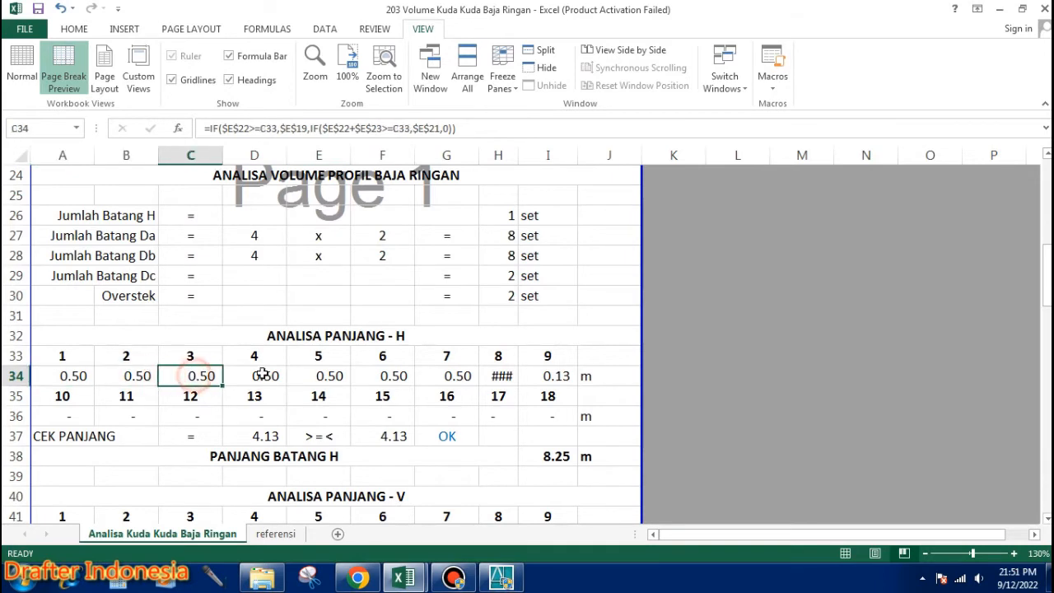
click(264, 375)
click(336, 375)
click(383, 375)
click(454, 375)
click(499, 375)
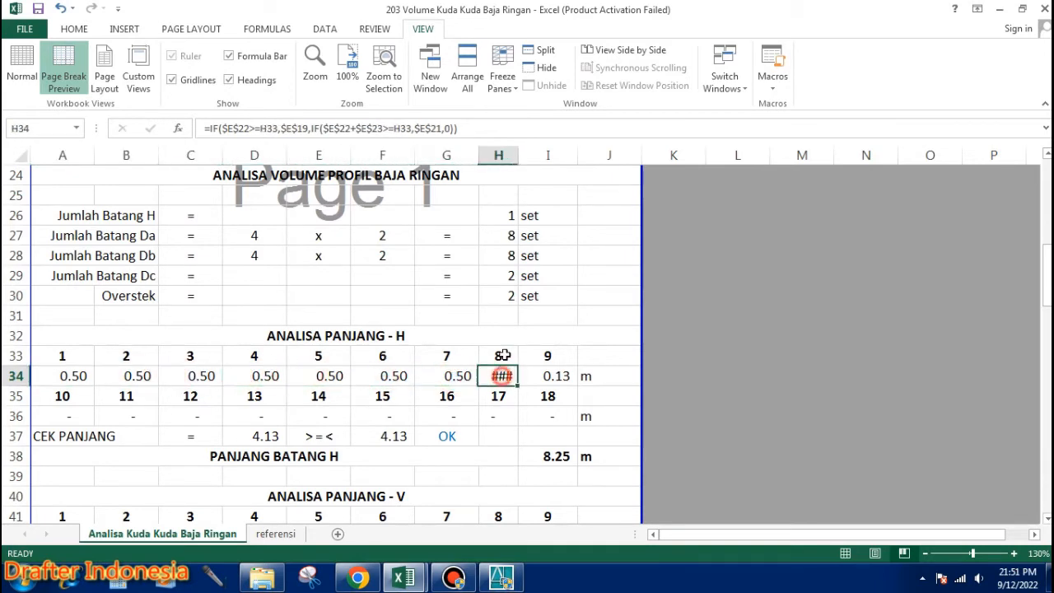
Widen column H enough to display the segment 8 length in H34, and compare the H segments with the truss drawing
drag(518, 156, 573, 157)
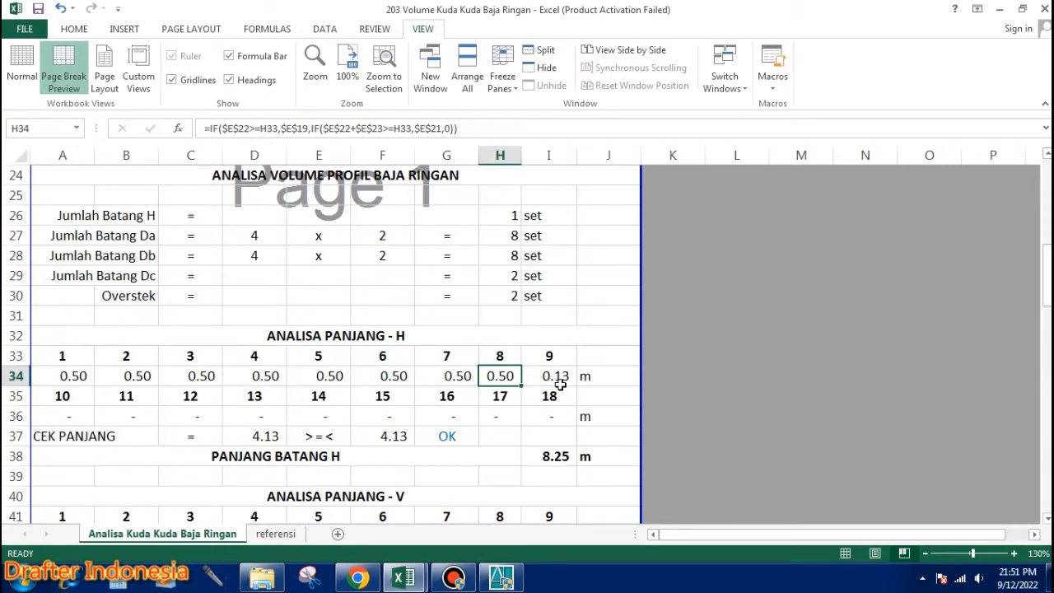
scroll(563, 381, up, 5)
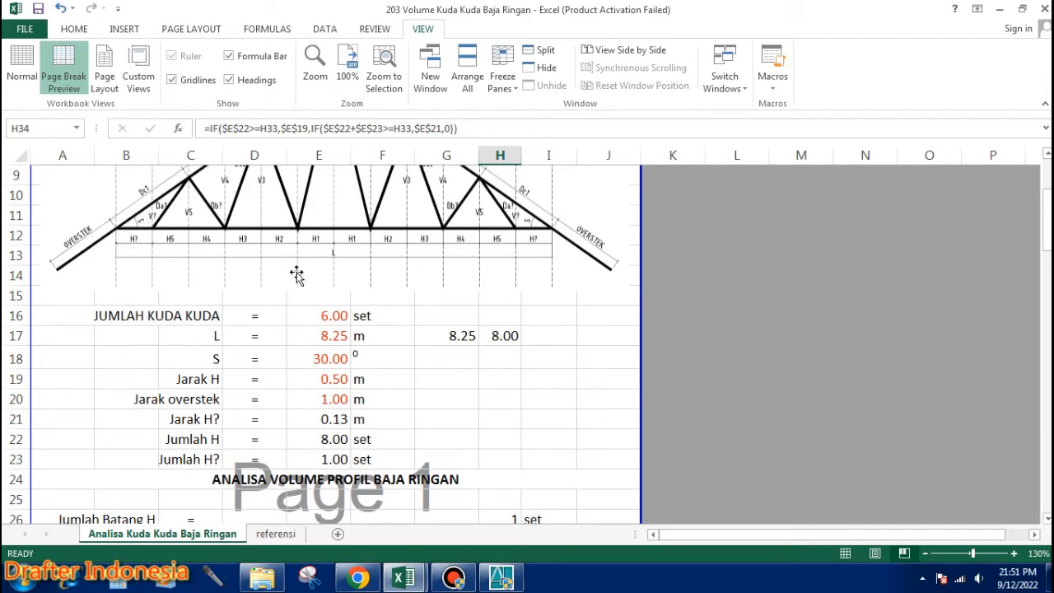
scroll(305, 259, down, 3)
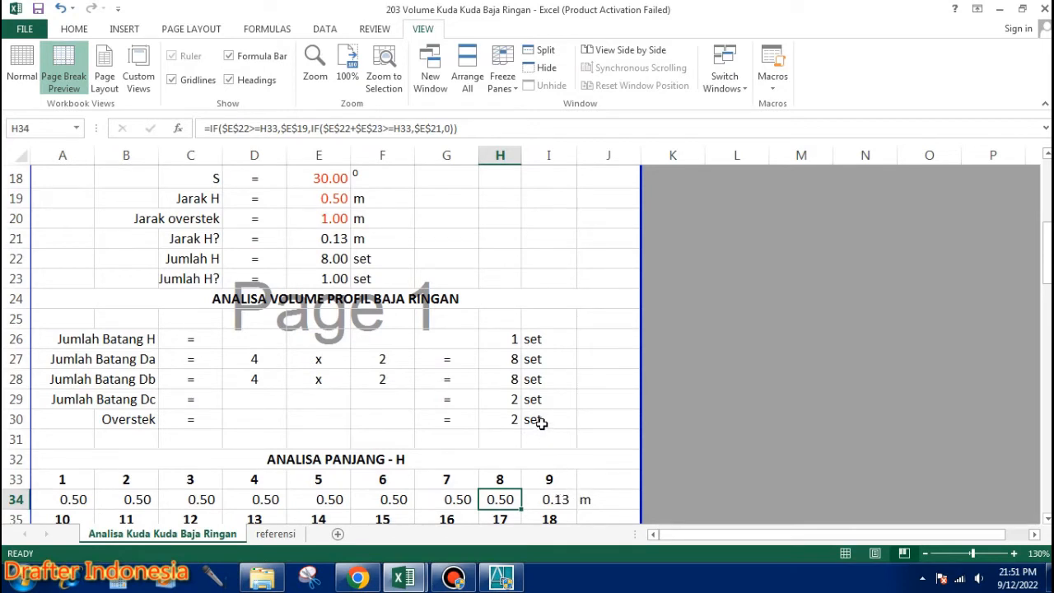
scroll(537, 405, down, 1)
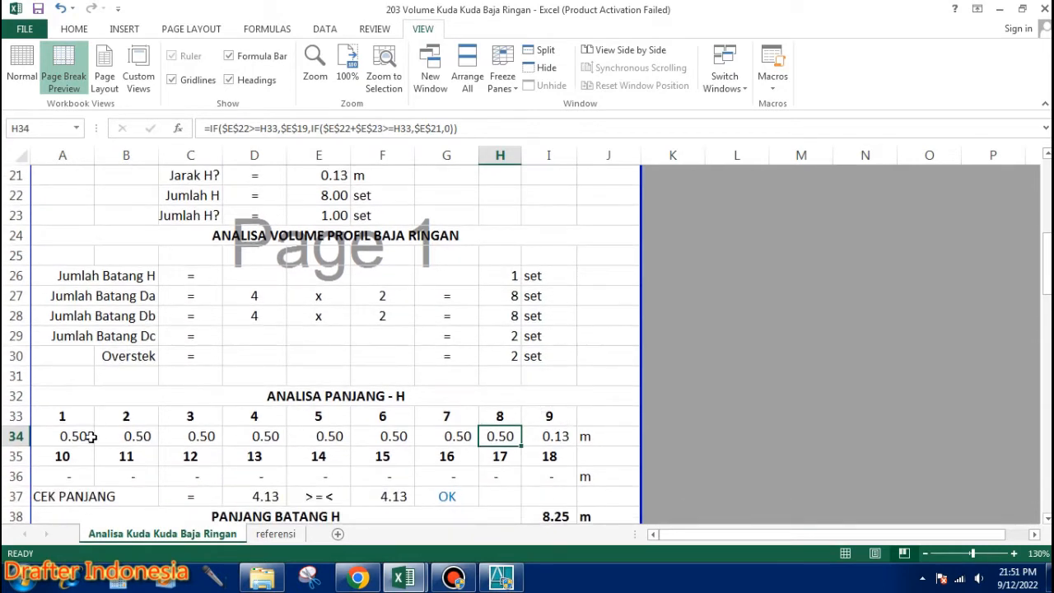
Inspect the segment length formulas in A36 through G36 of the Analisa Panjang - H table and compare them with the truss drawing
click(68, 476)
click(116, 476)
click(188, 476)
click(238, 477)
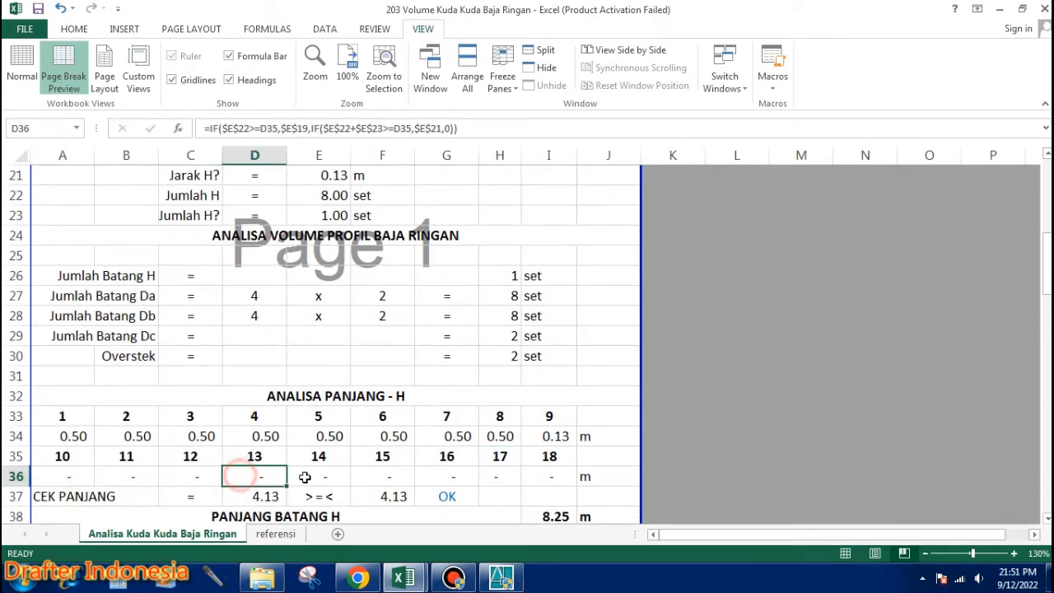
click(306, 476)
click(374, 476)
click(436, 477)
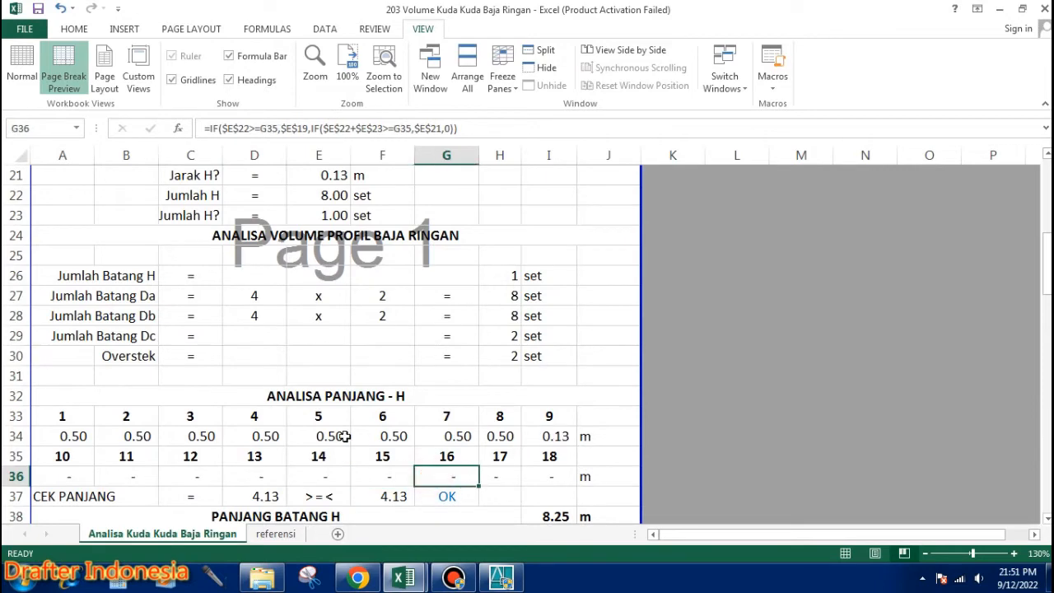
scroll(567, 438, up, 5)
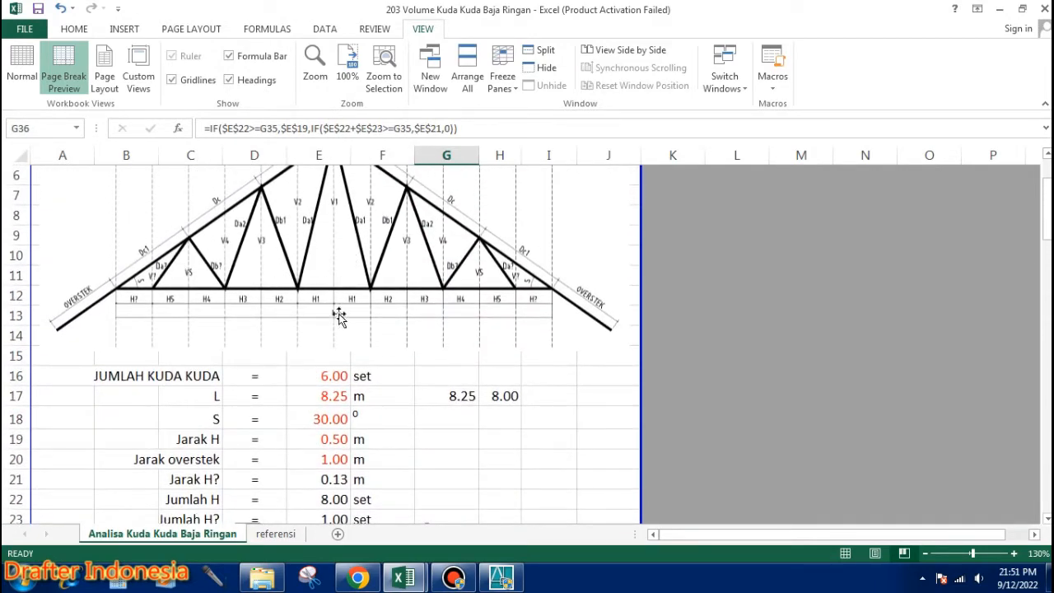
scroll(343, 300, down, 3)
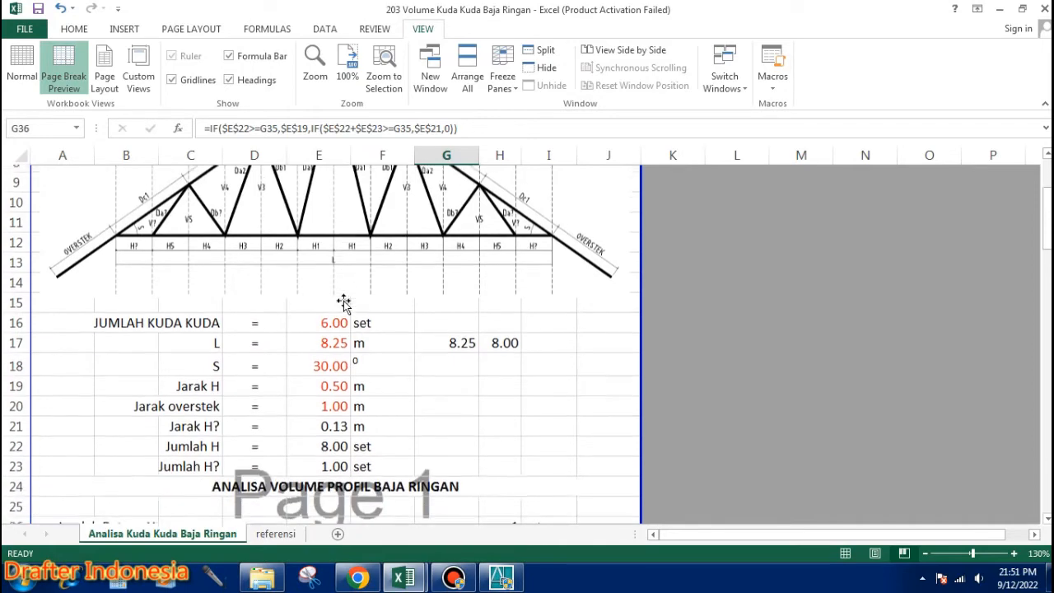
scroll(343, 300, down, 1)
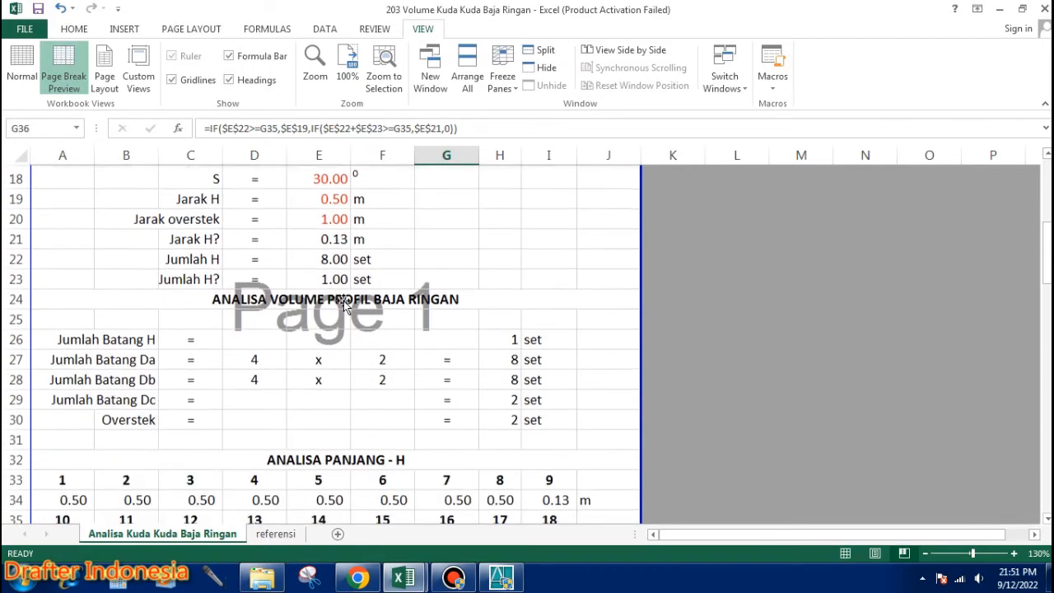
Set the truss span L in cell E17 to 8 m to check its effect on the Analisa Panjang - H segments
scroll(343, 300, up, 5)
click(331, 456)
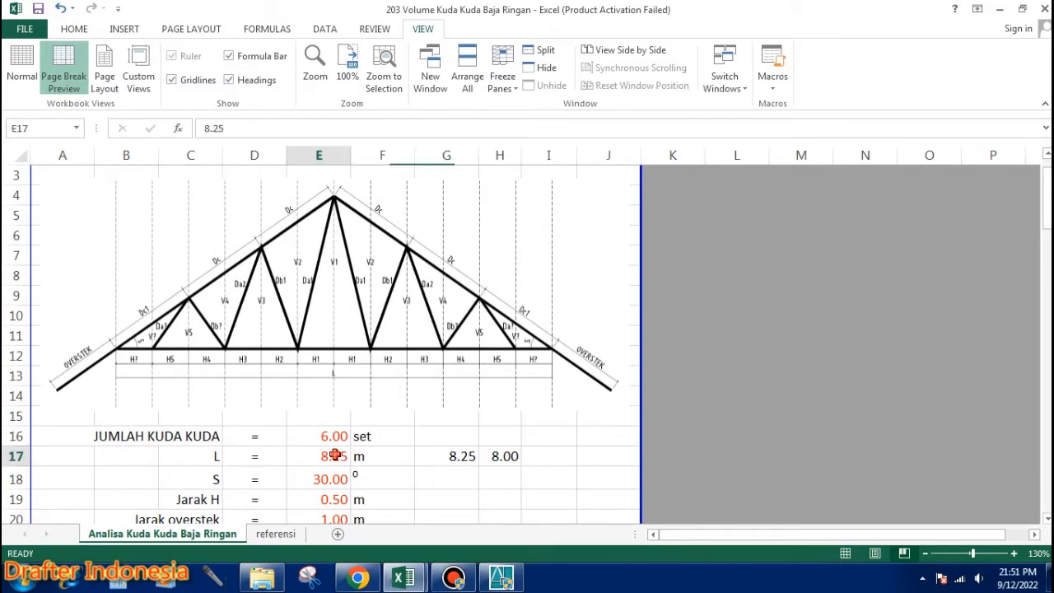
text(8)
key(Return)
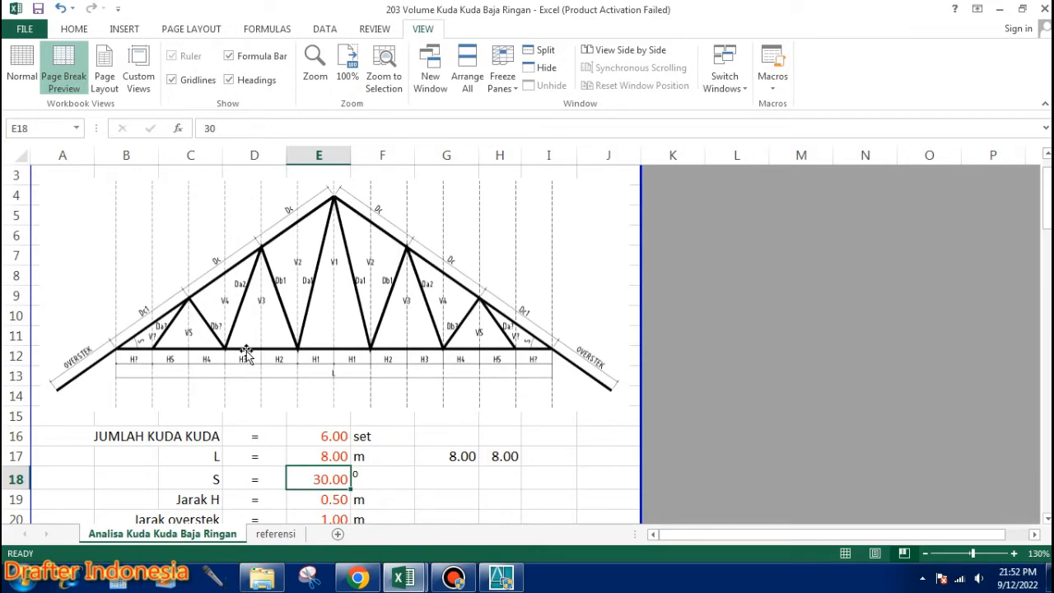
scroll(260, 349, down, 3)
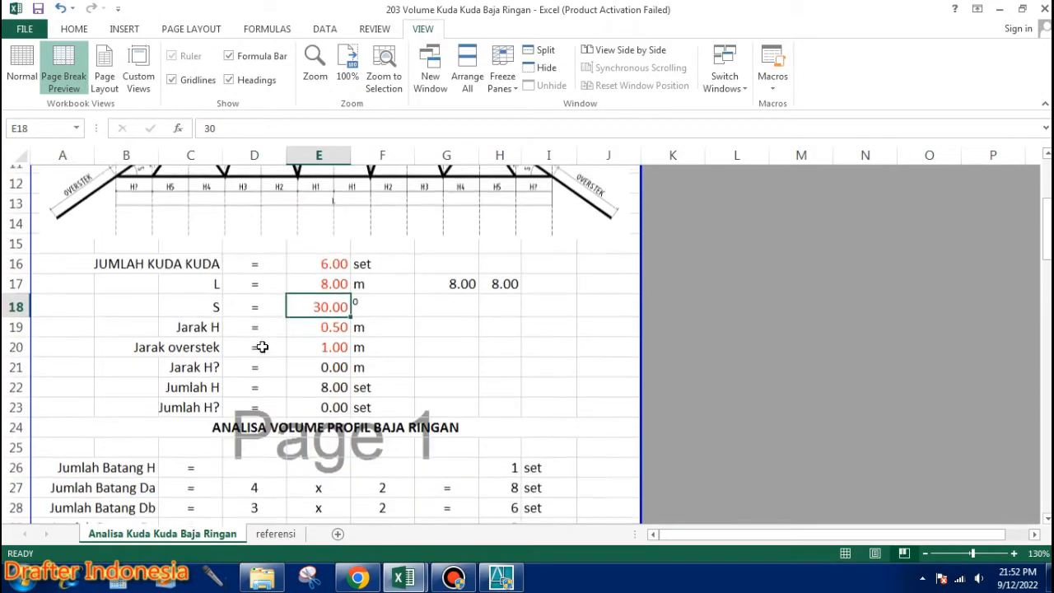
scroll(262, 347, down, 3)
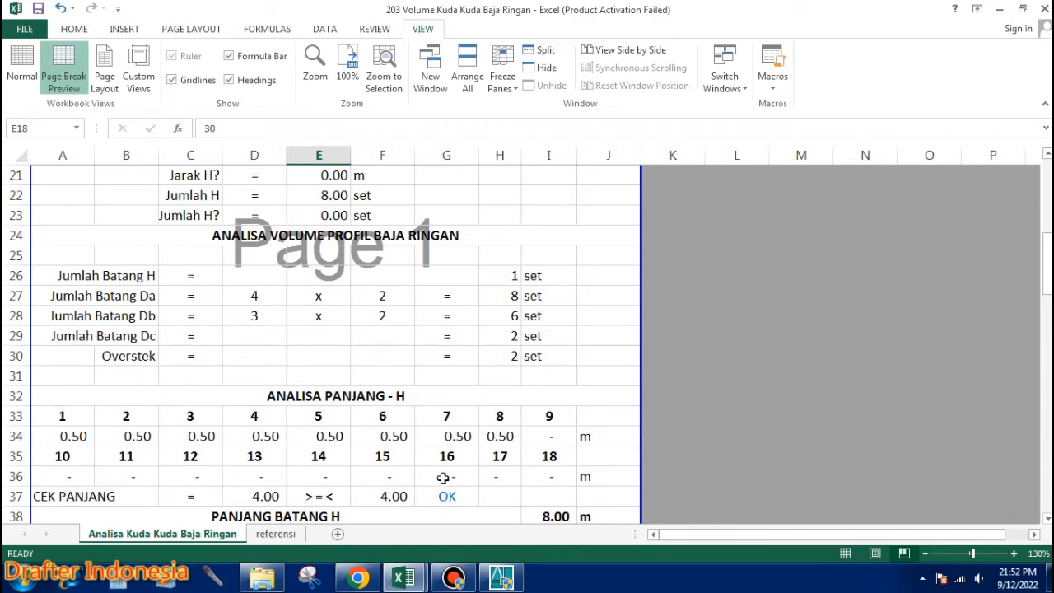
Set the truss span L in cell E17 to 12 m and check the H segment lengths in rows 34 and 36
scroll(470, 468, up, 4)
click(336, 337)
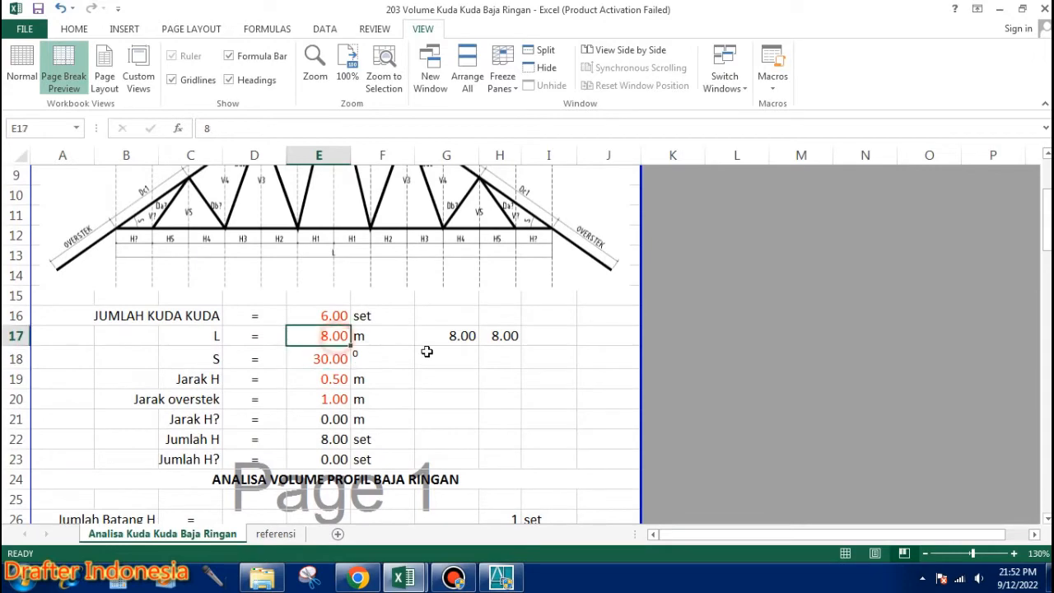
text(12)
key(Return)
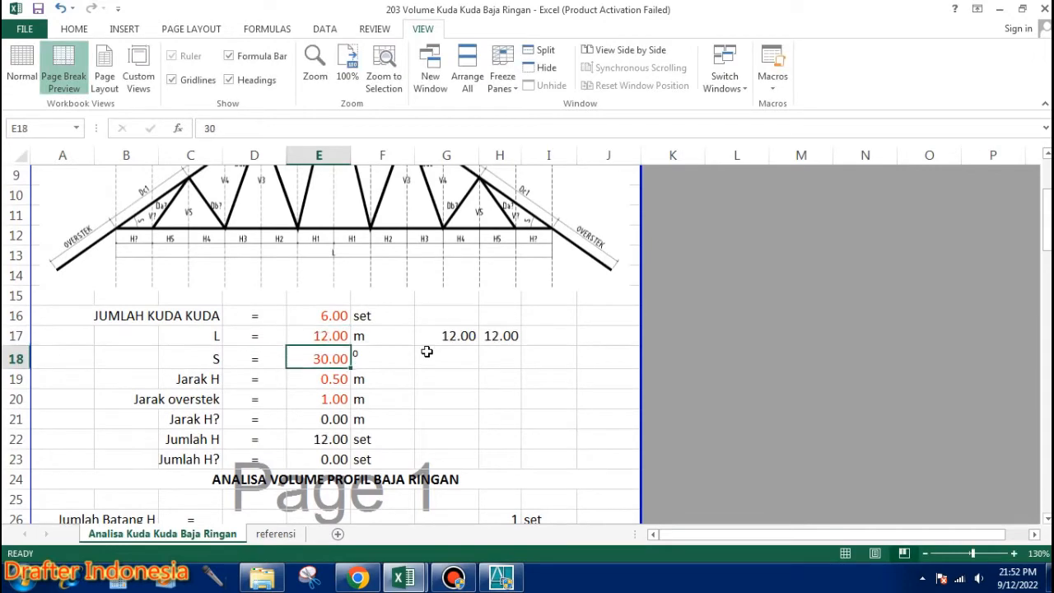
scroll(433, 355, down, 5)
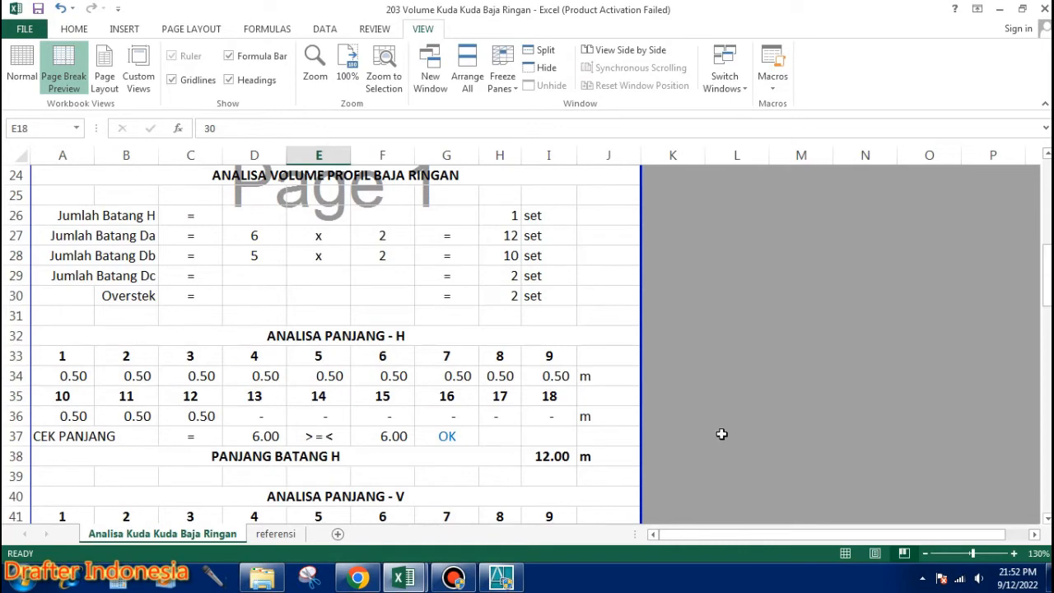
Return the truss span L in cell E17 to 8.25 m
scroll(568, 460, up, 1)
scroll(568, 461, up, 3)
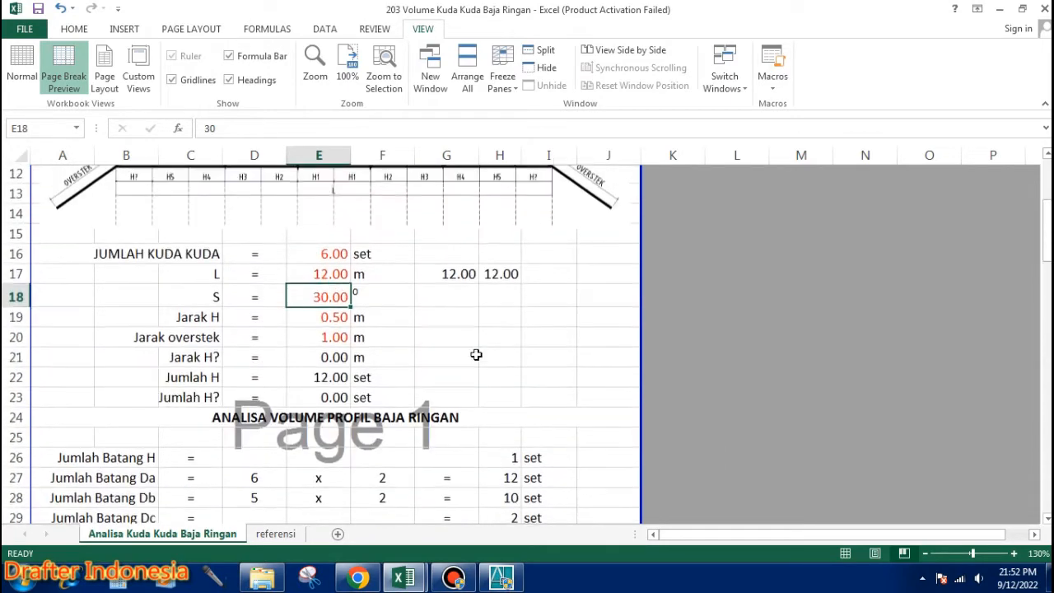
click(344, 278)
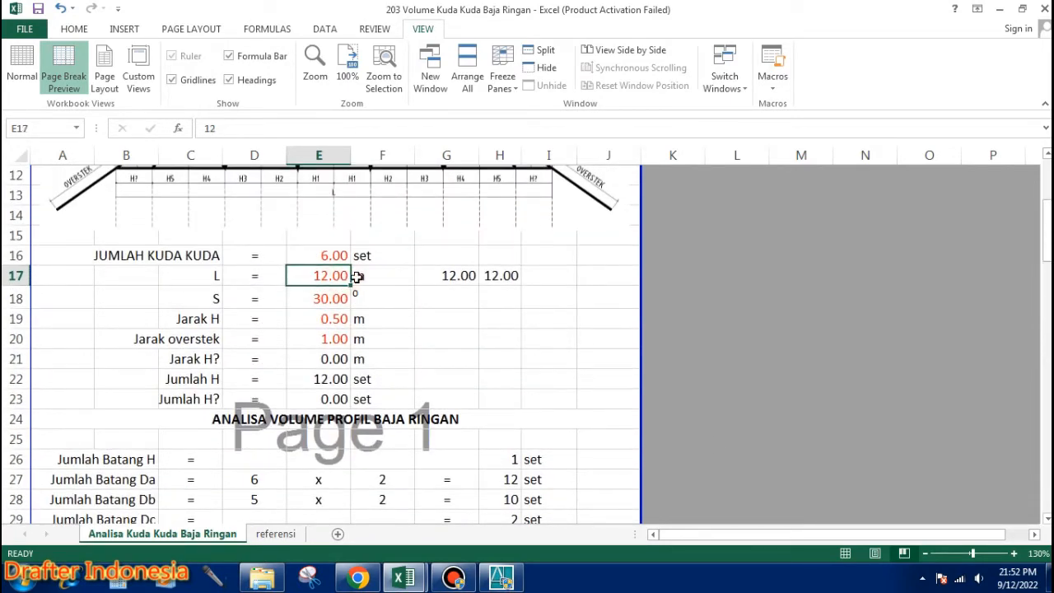
text(8.25)
key(Return)
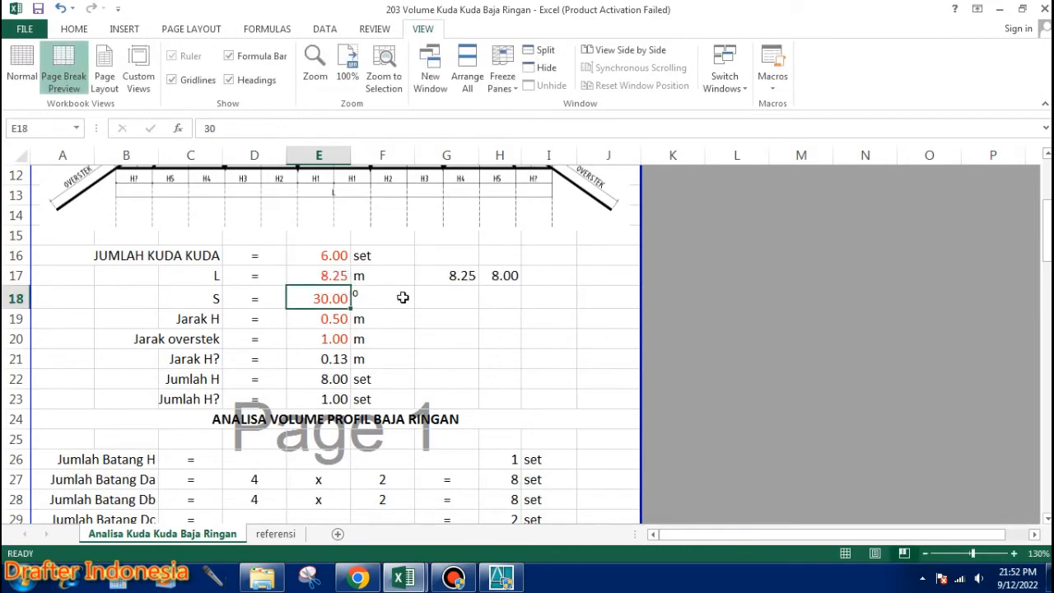
Inspect the CEK PANJANG formulas in D37, F37 and G37 and the Panjang Batang H total in I38, comparing them with the truss drawing
scroll(428, 309, down, 4)
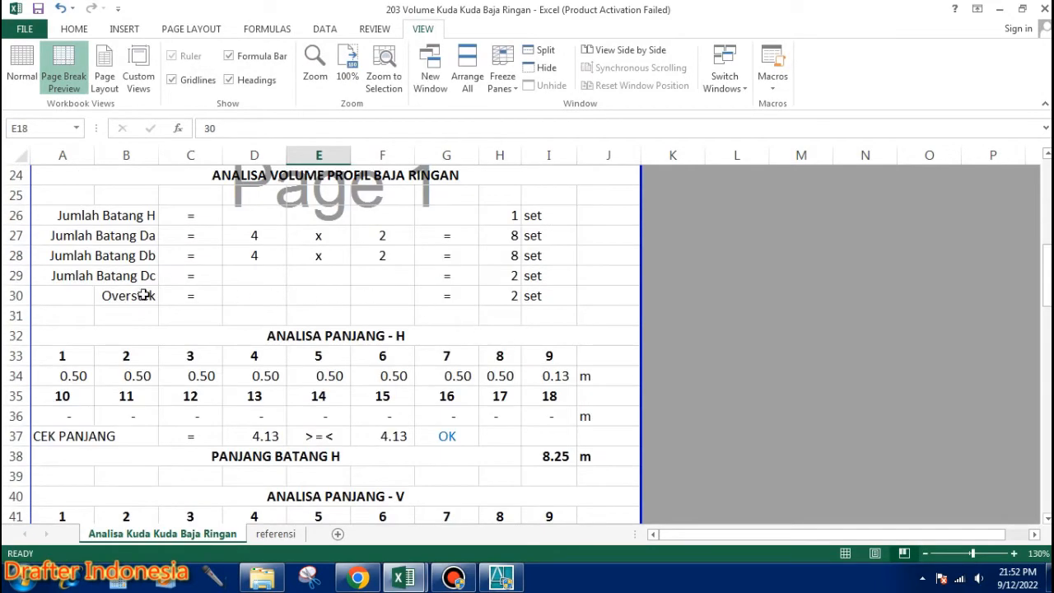
scroll(395, 423, up, 3)
scroll(414, 298, up, 2)
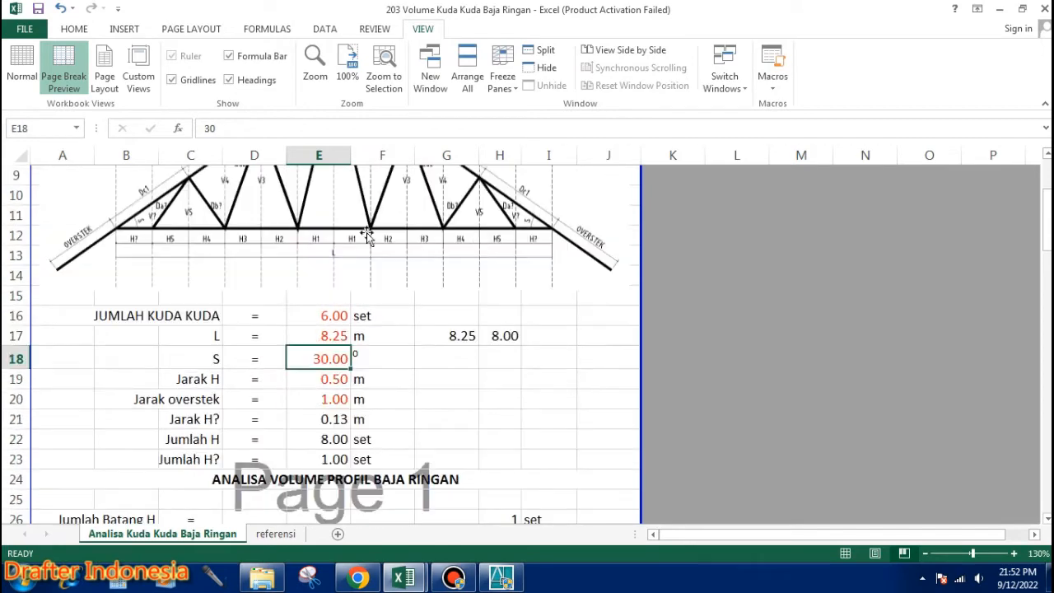
scroll(342, 247, down, 5)
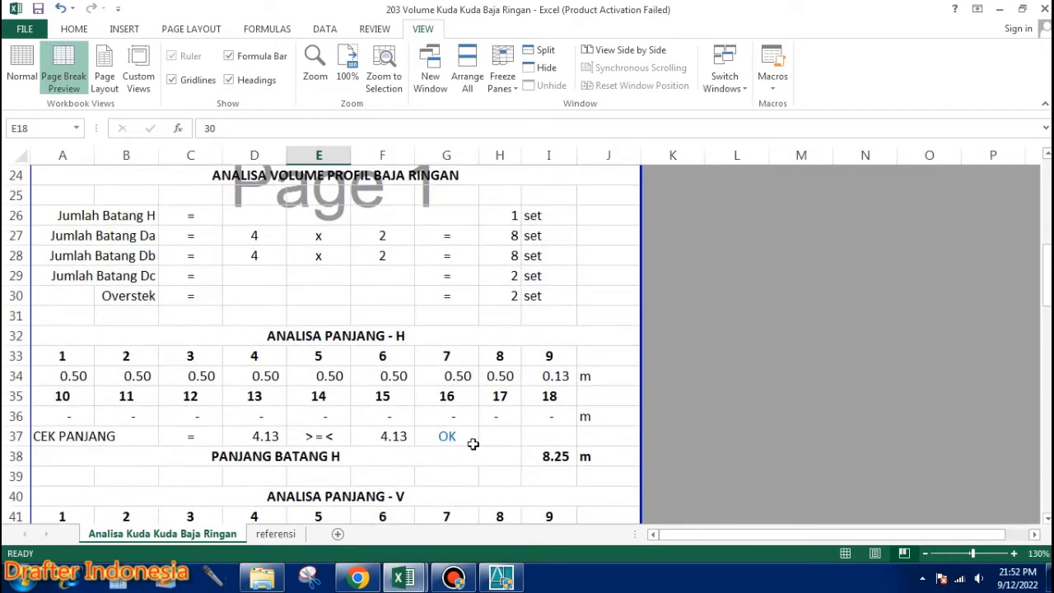
scroll(469, 443, down, 1)
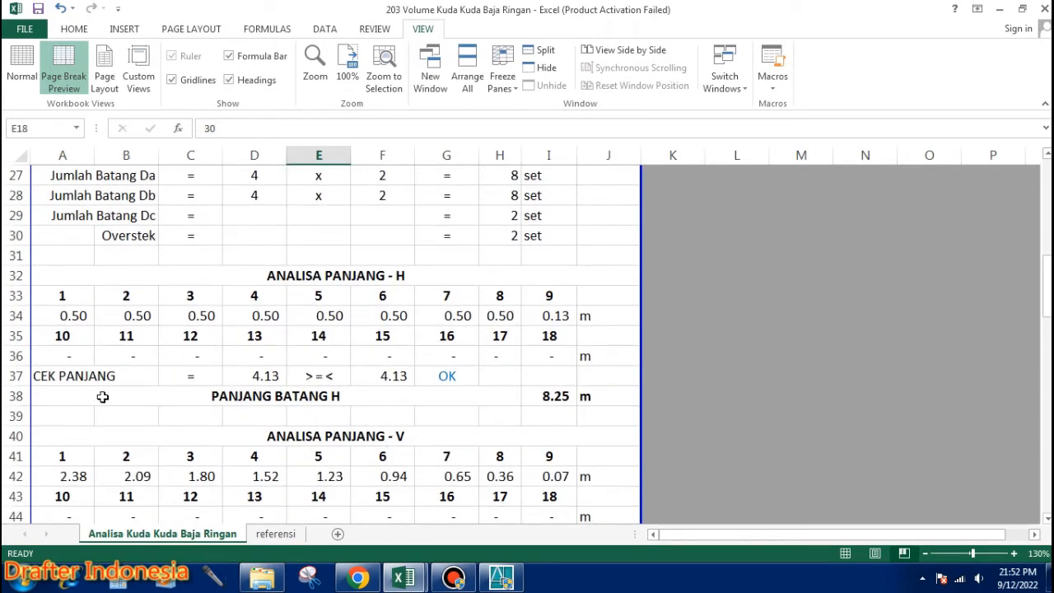
click(265, 377)
click(392, 372)
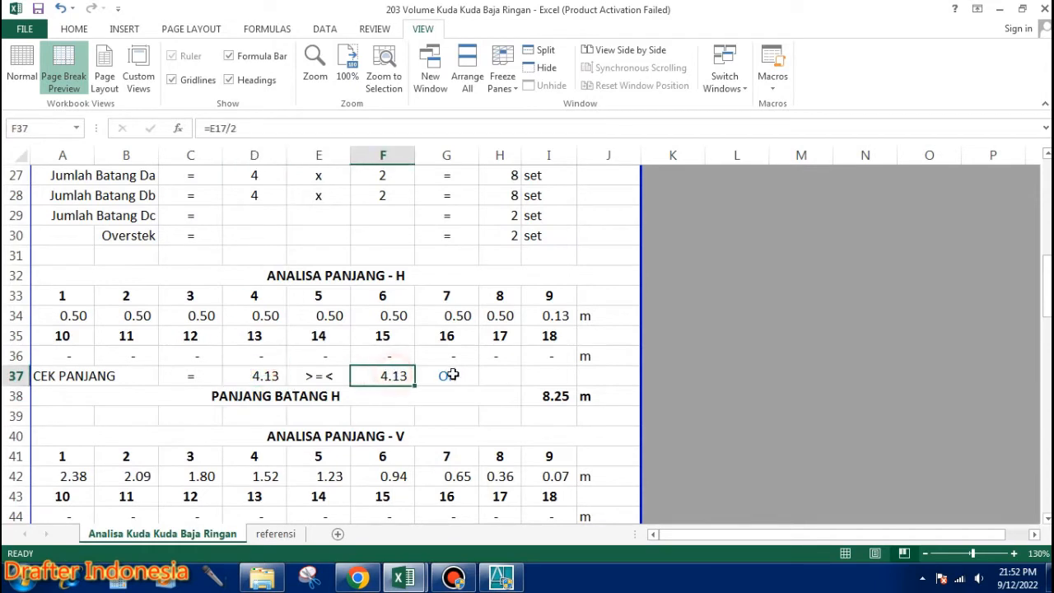
click(446, 375)
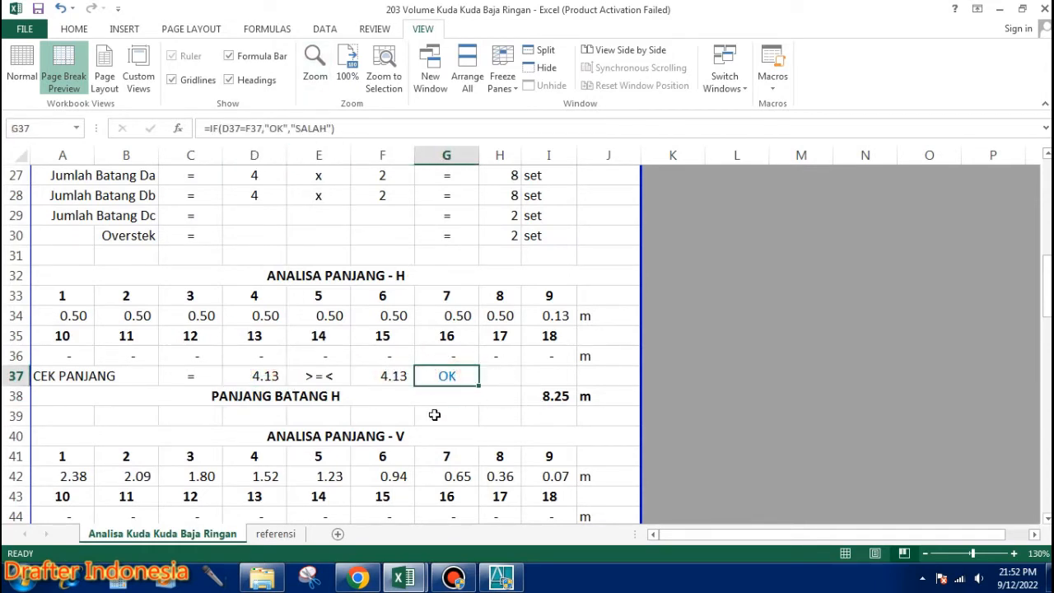
click(561, 401)
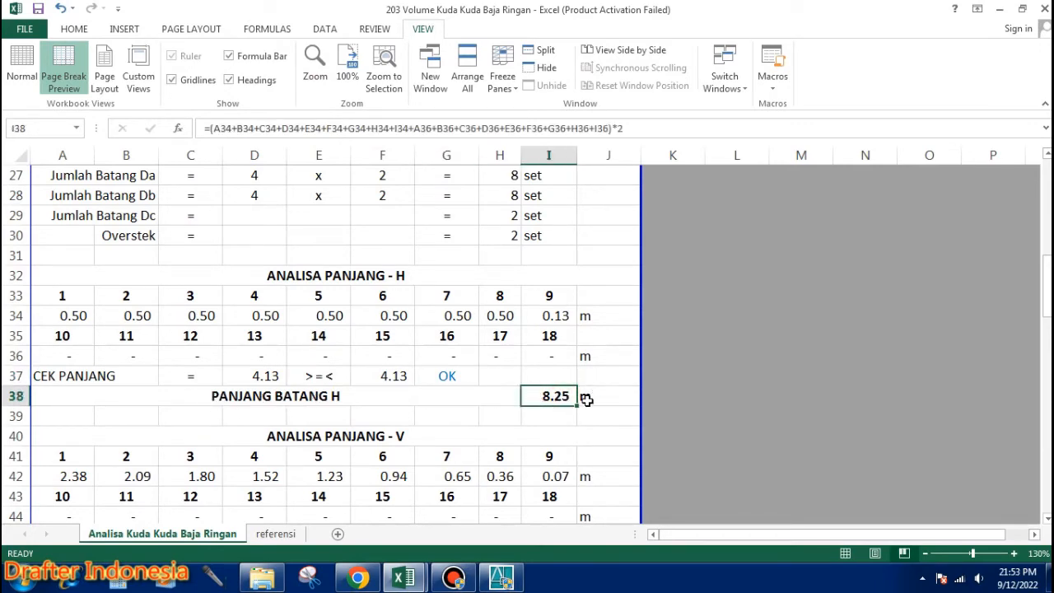
scroll(585, 405, up, 7)
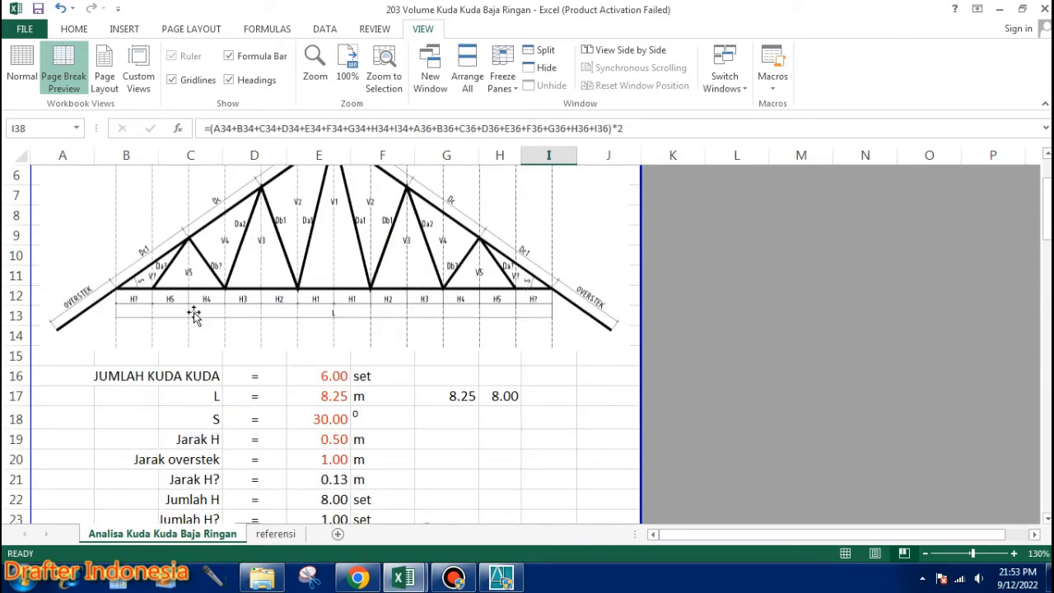
scroll(433, 298, down, 2)
scroll(432, 298, down, 3)
scroll(581, 346, down, 3)
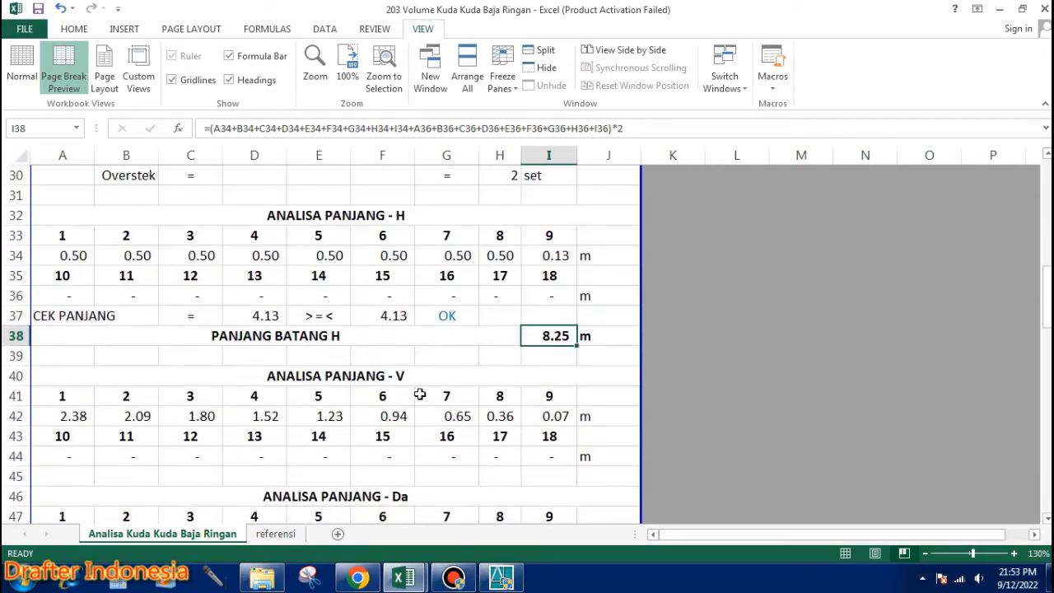
Inspect the Analisa Panjang - V formulas across A42 to I42, relating the vertical members to the truss drawing
scroll(420, 395, up, 9)
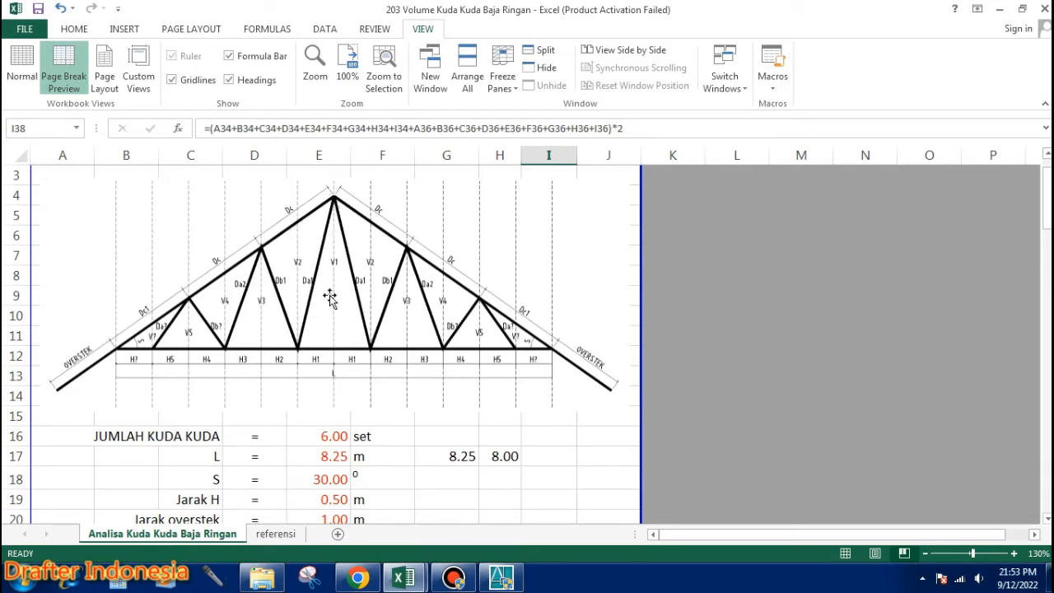
scroll(330, 295, down, 9)
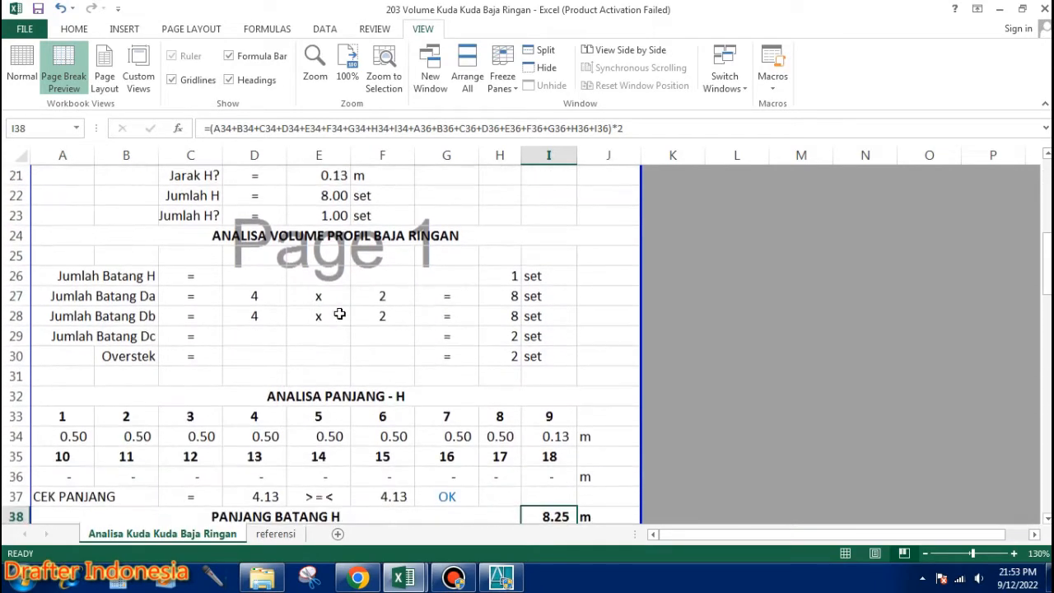
scroll(346, 312, down, 1)
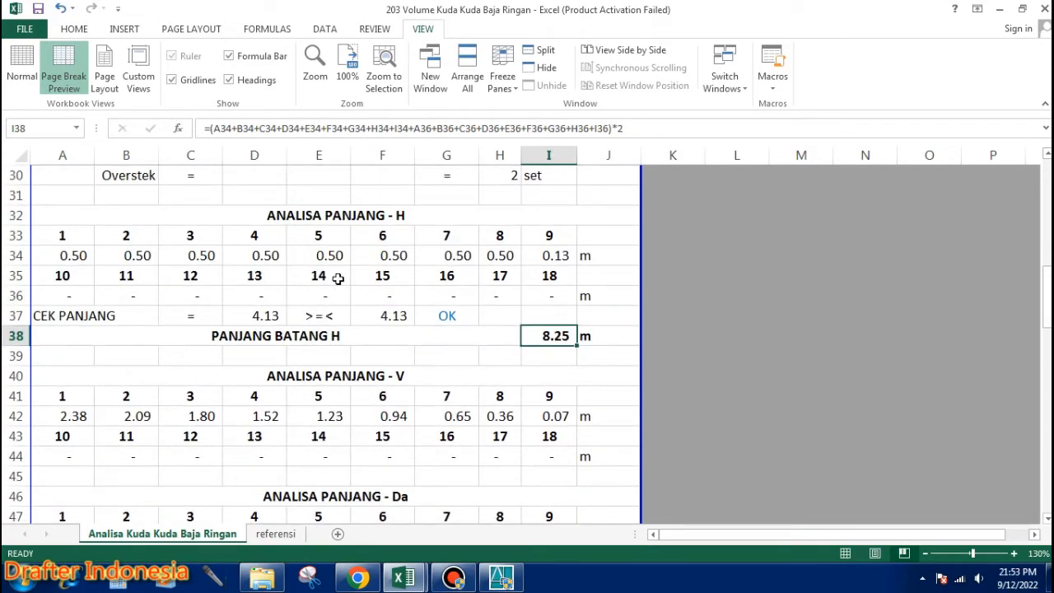
click(74, 416)
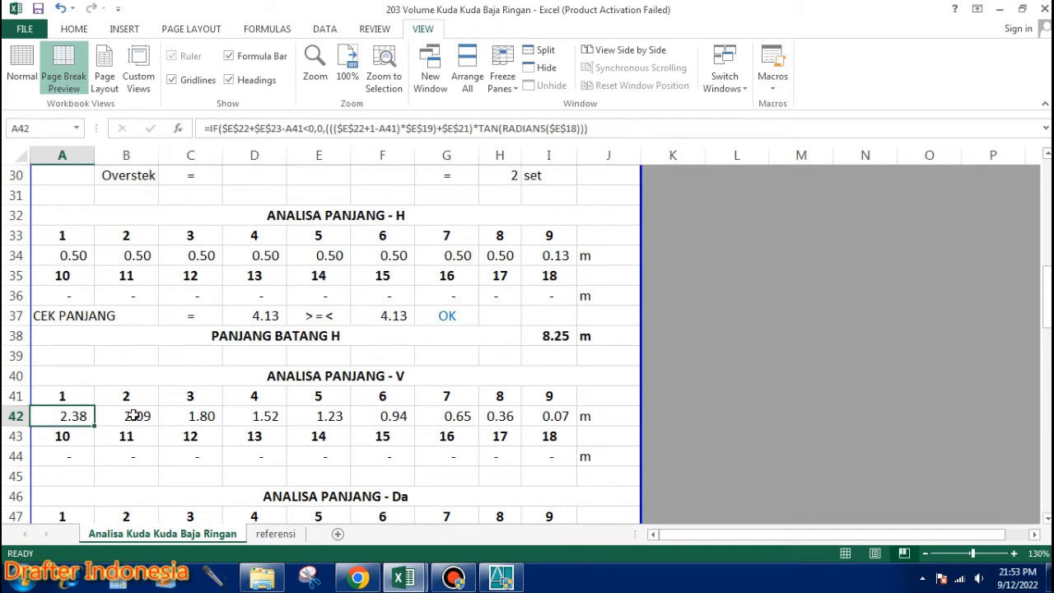
click(133, 416)
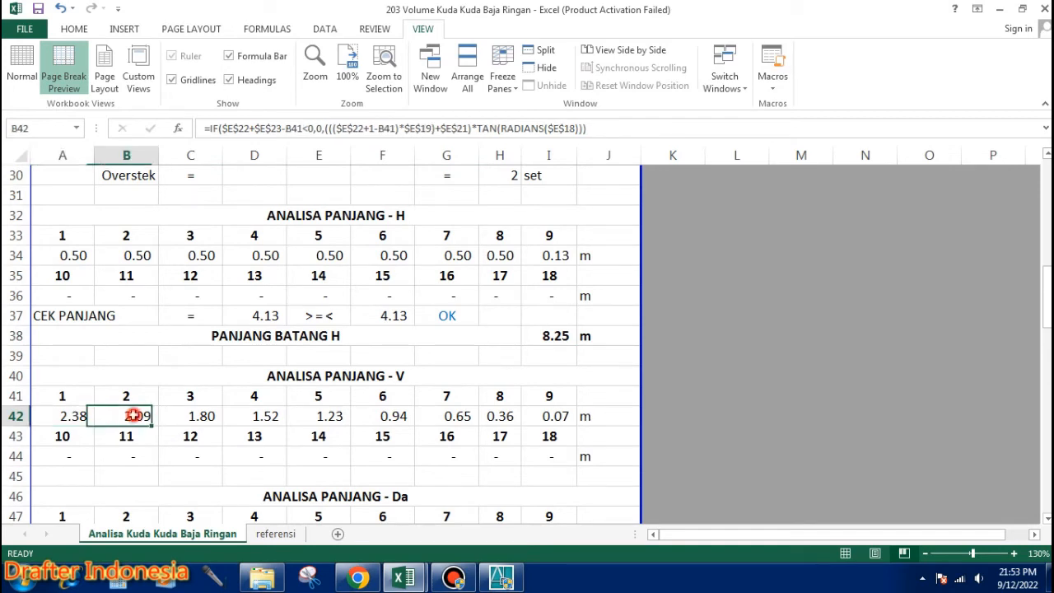
click(200, 415)
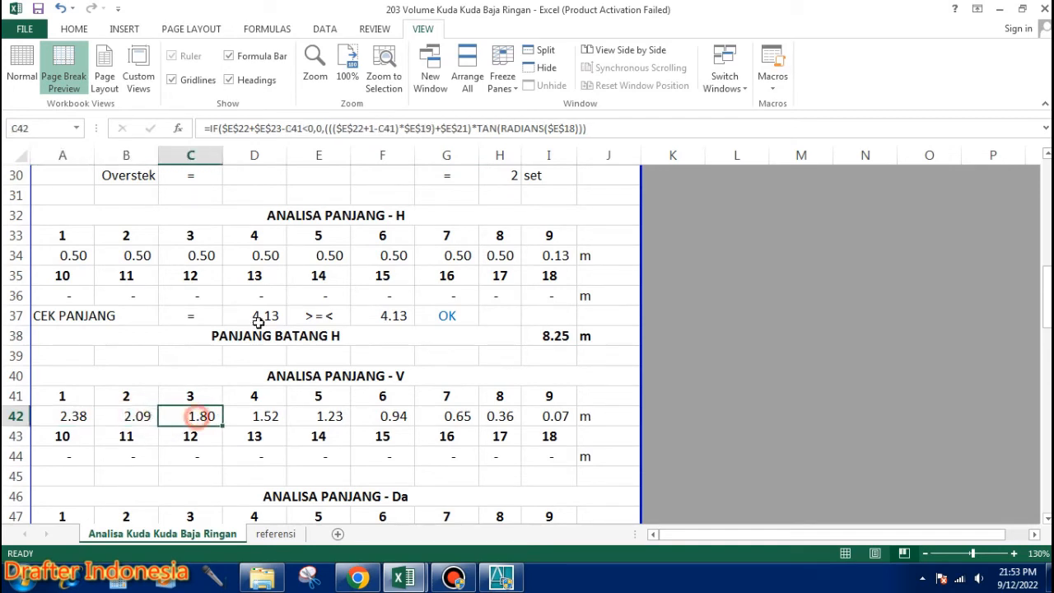
click(329, 416)
click(405, 416)
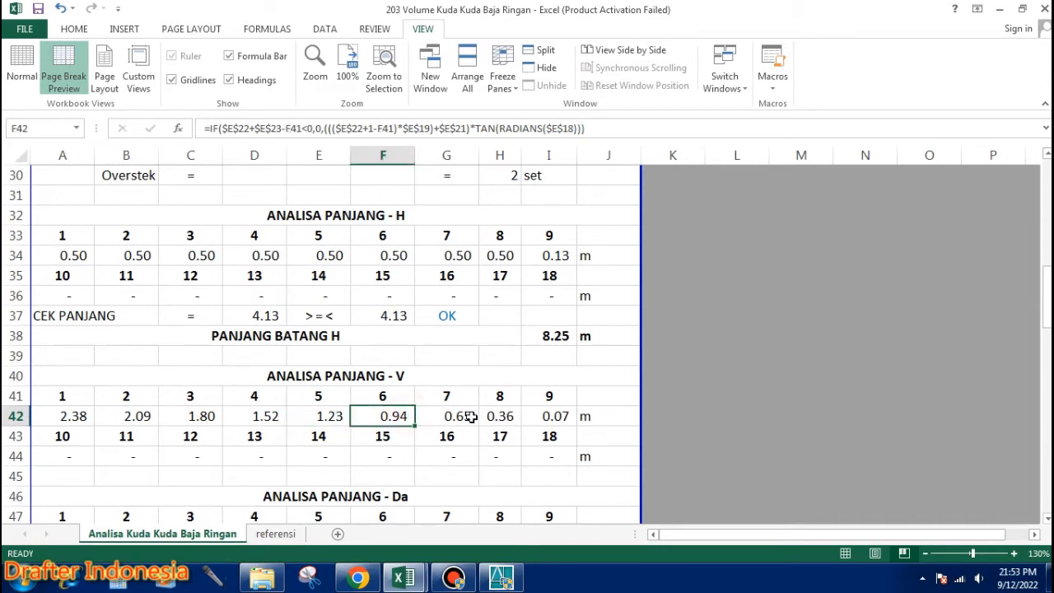
click(469, 418)
click(501, 417)
click(553, 416)
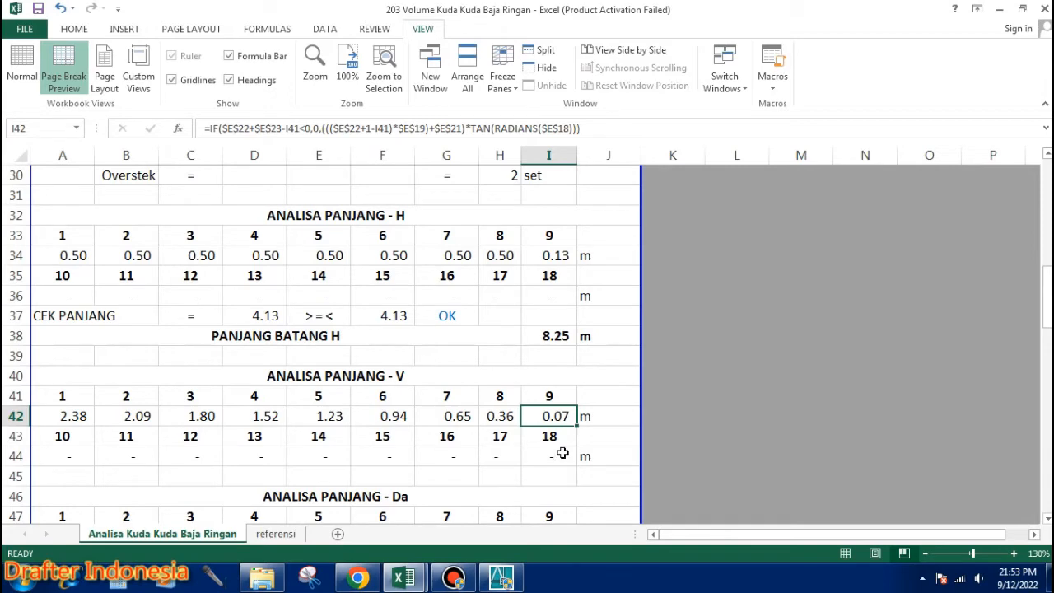
Compare the V lengths in rows 42 and 44 with the truss drawing and the input parameters in rows 16 to 23
scroll(562, 451, up, 7)
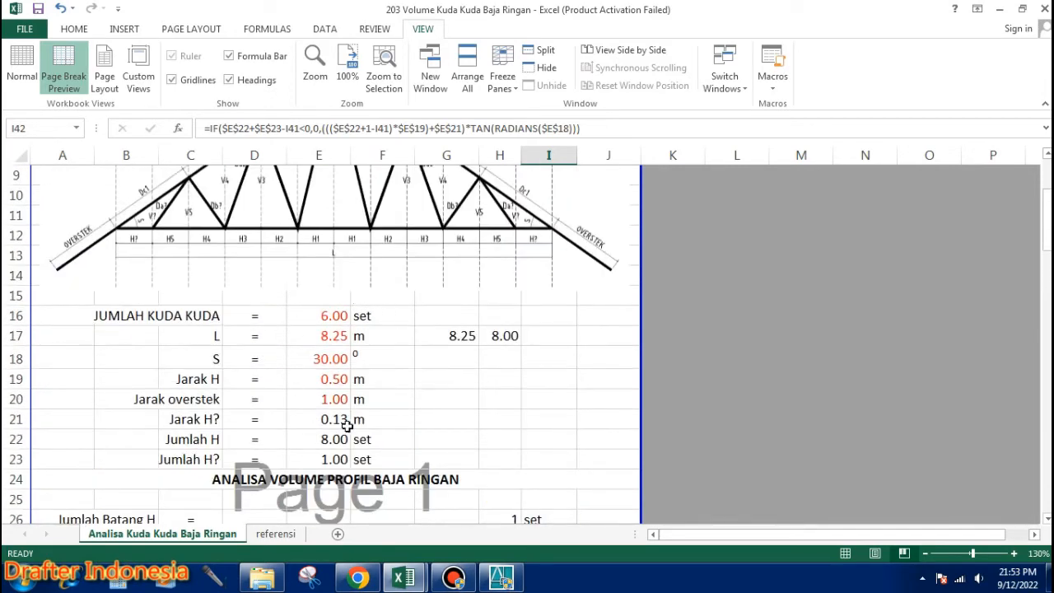
scroll(494, 430, down, 8)
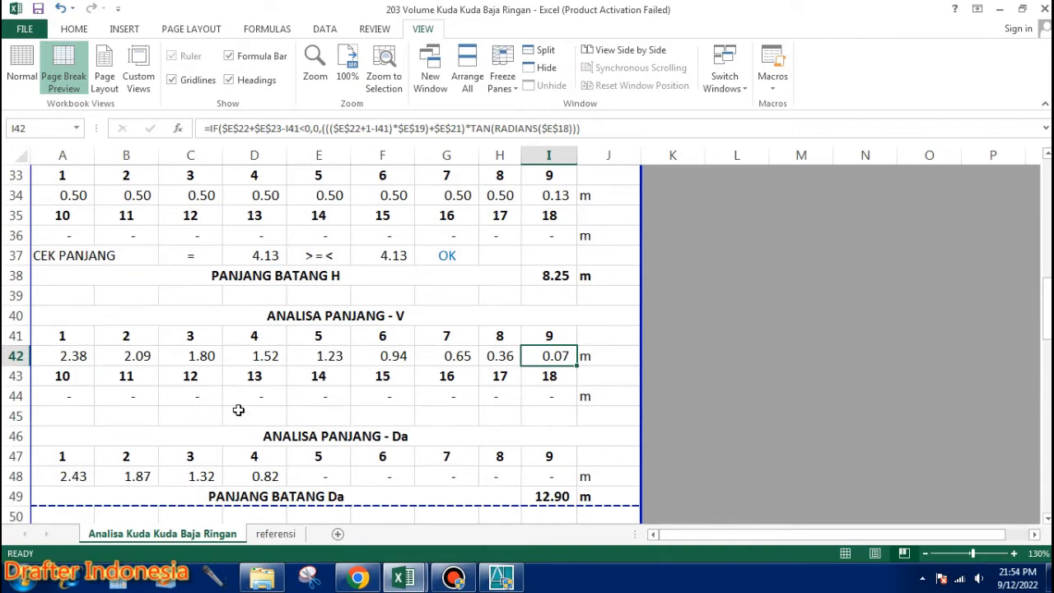
scroll(396, 453, up, 6)
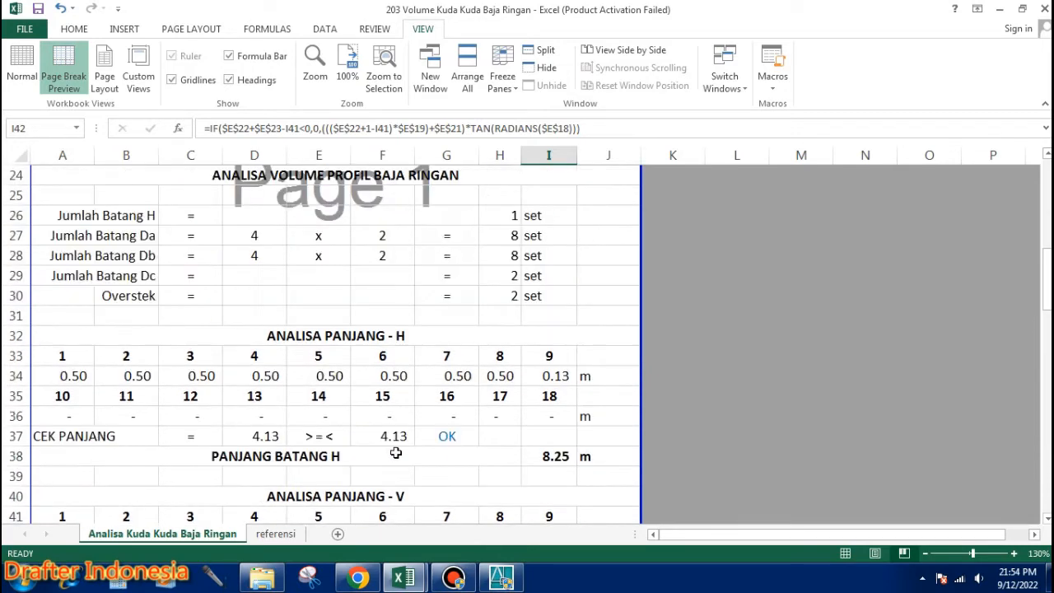
scroll(319, 372, up, 3)
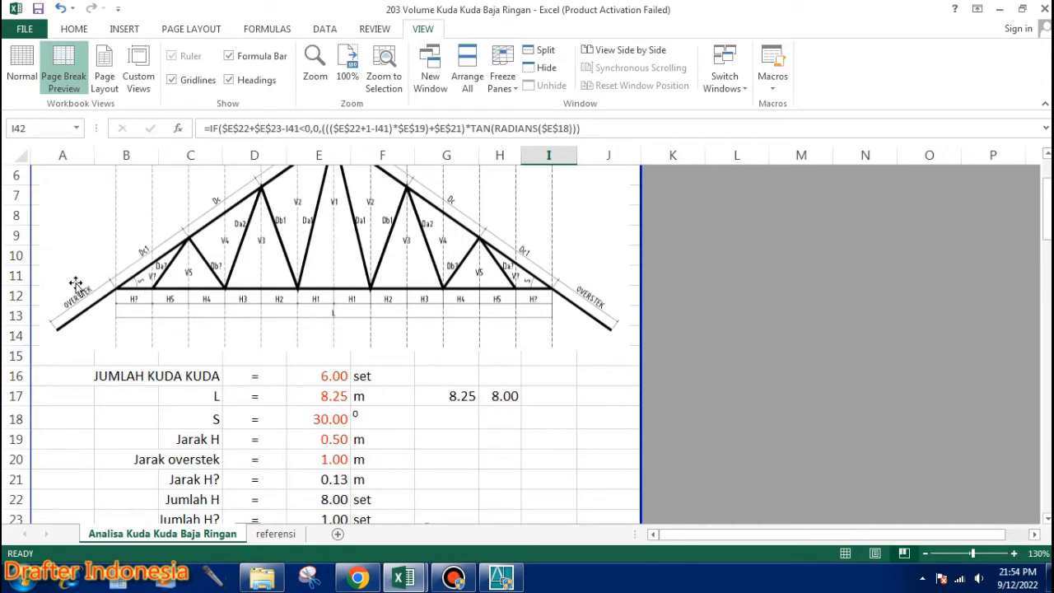
scroll(404, 259, down, 6)
scroll(430, 280, down, 3)
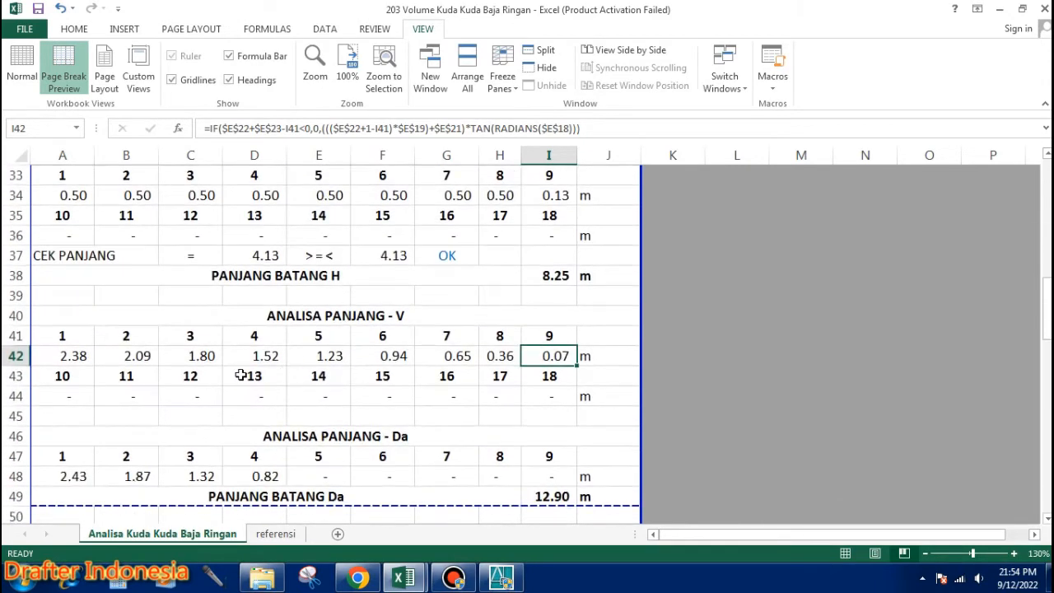
Inspect the Analisa Panjang - Da formulas in A48 to D48 and check the Jumlah Batang Da count they refer to
scroll(438, 378, down, 2)
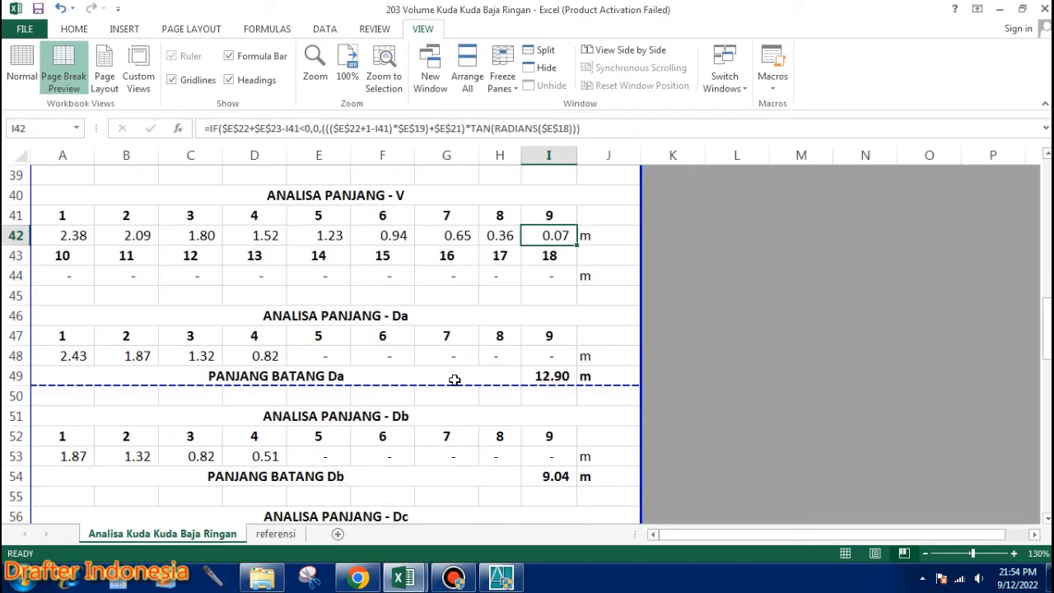
click(74, 354)
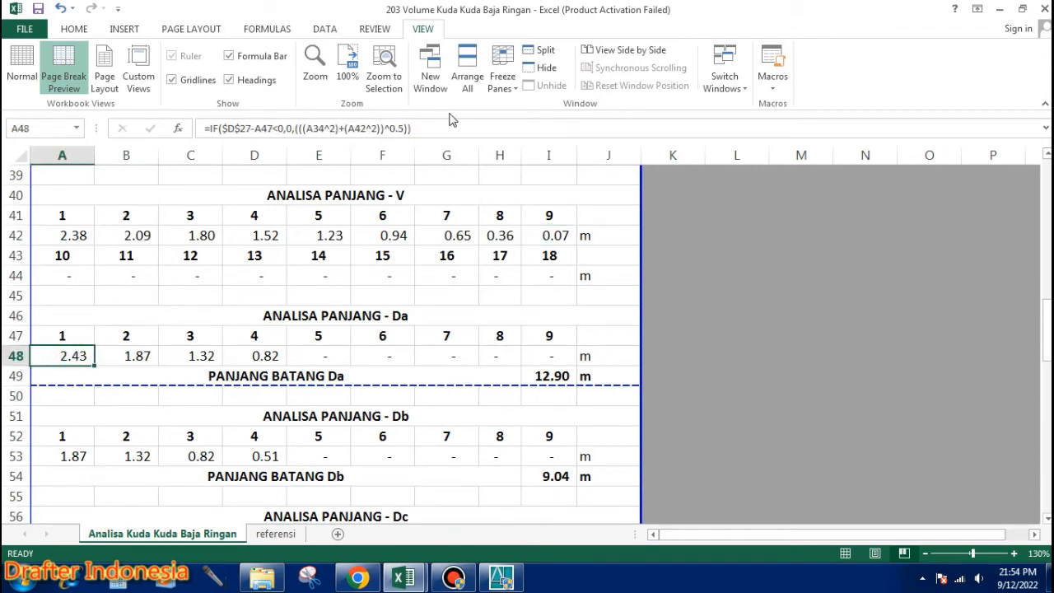
click(134, 354)
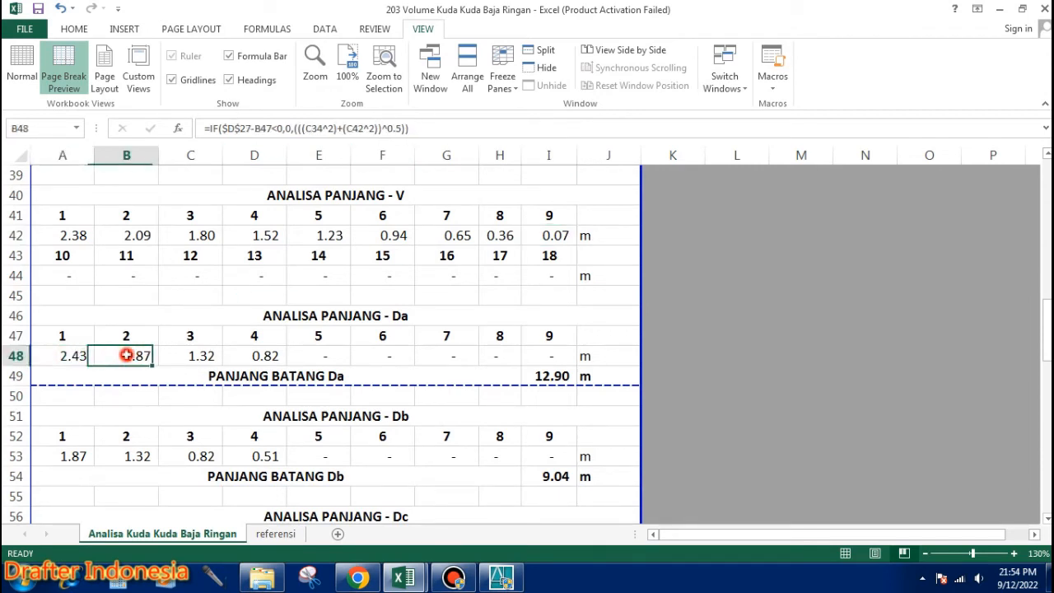
click(193, 355)
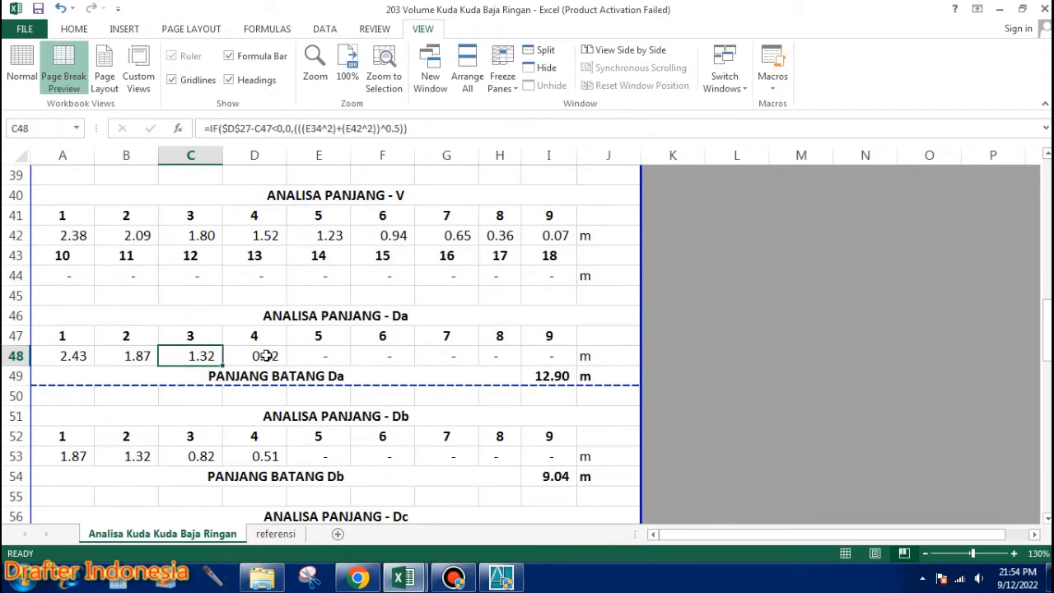
click(265, 354)
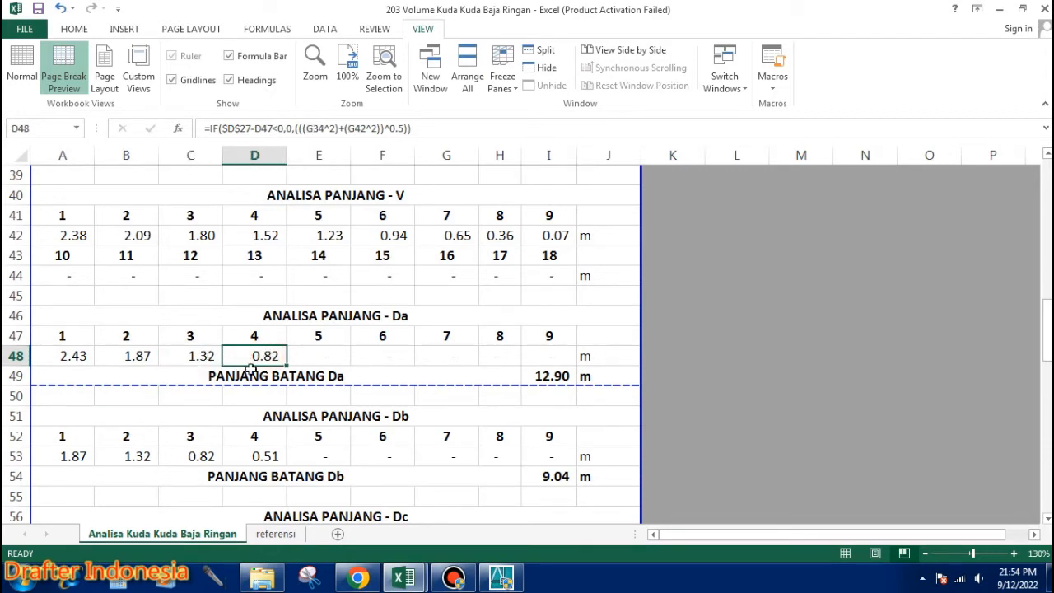
scroll(270, 360, up, 8)
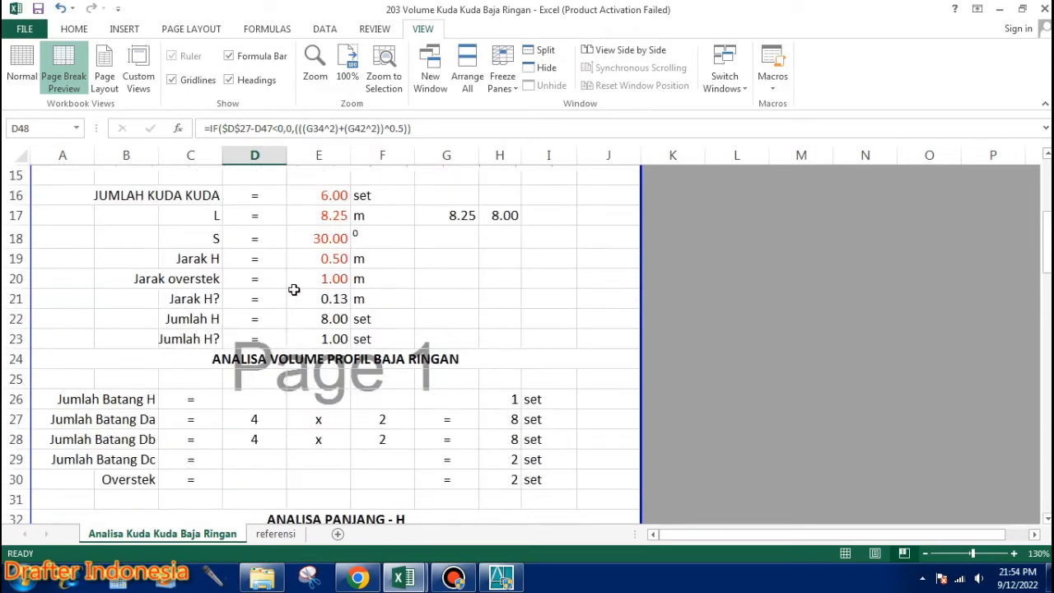
scroll(328, 234, down, 10)
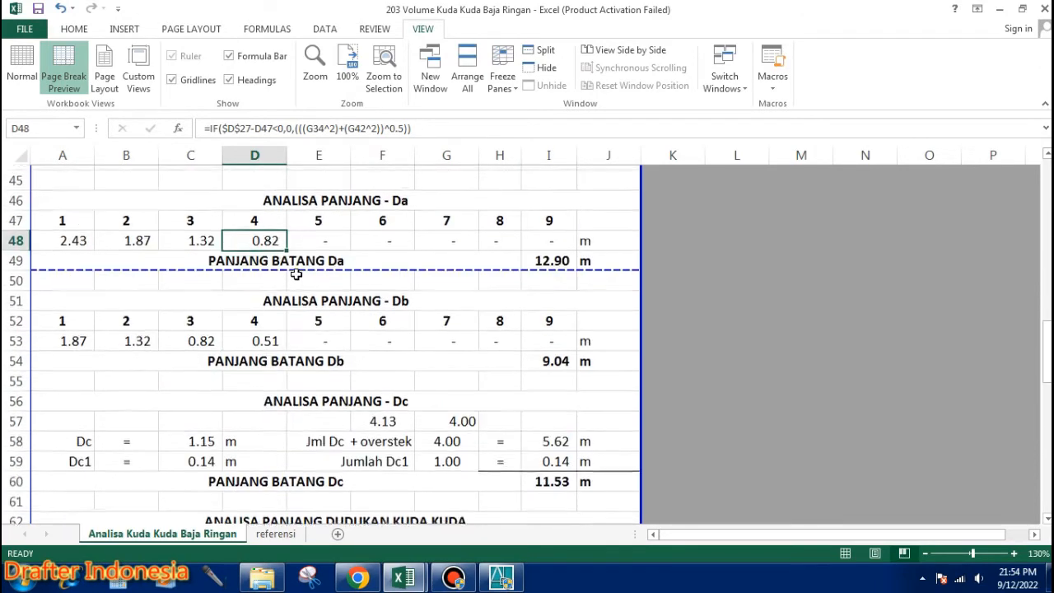
Set the truss span L in cell E17 to 10 m and check its effect on the Da and Db member counts and lengths
scroll(305, 284, up, 4)
scroll(325, 308, up, 7)
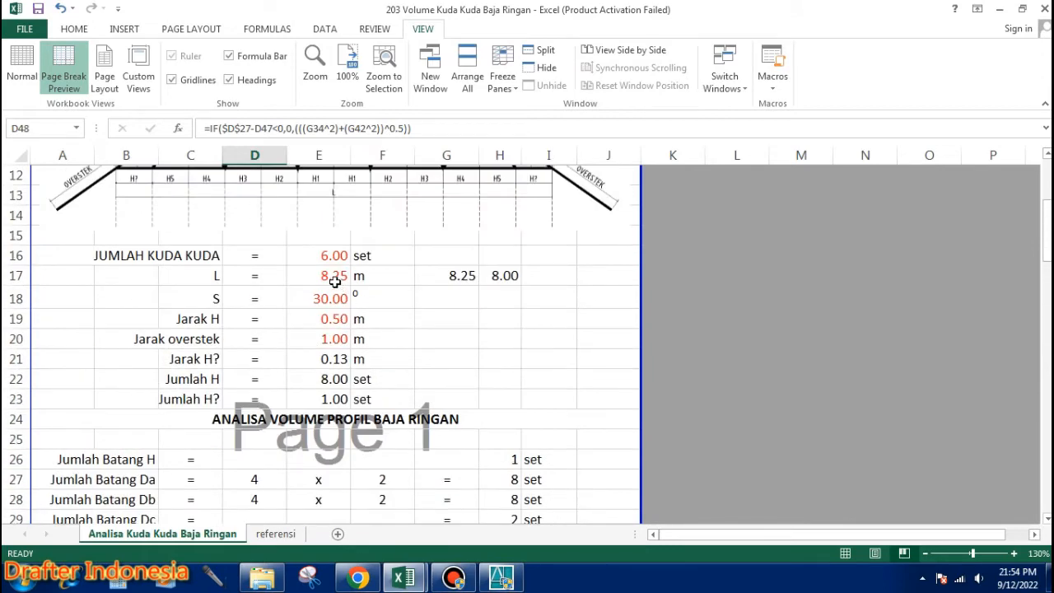
click(335, 281)
text(10)
key(Return)
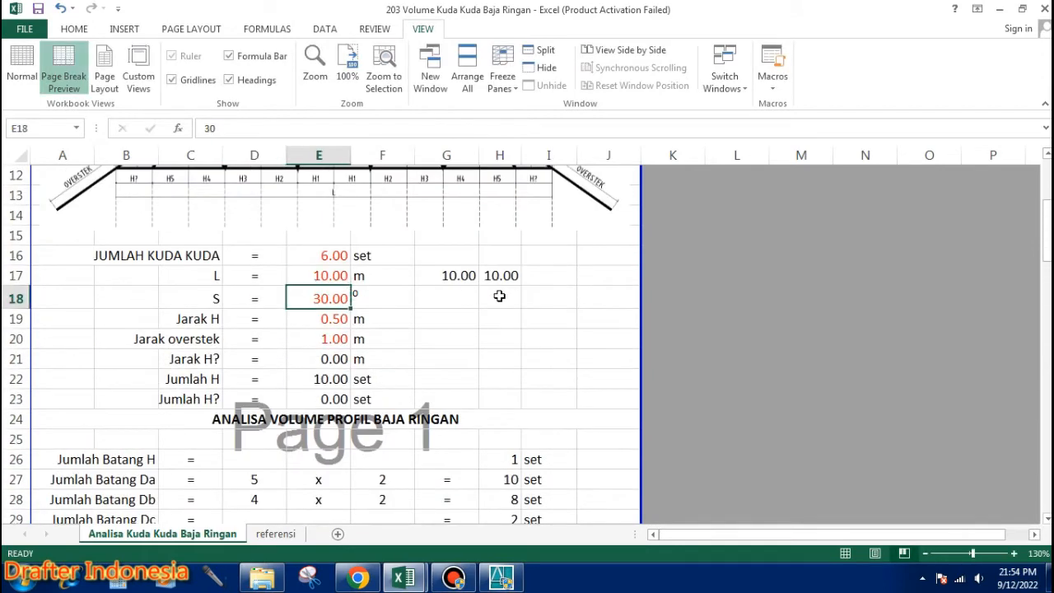
scroll(499, 304, down, 11)
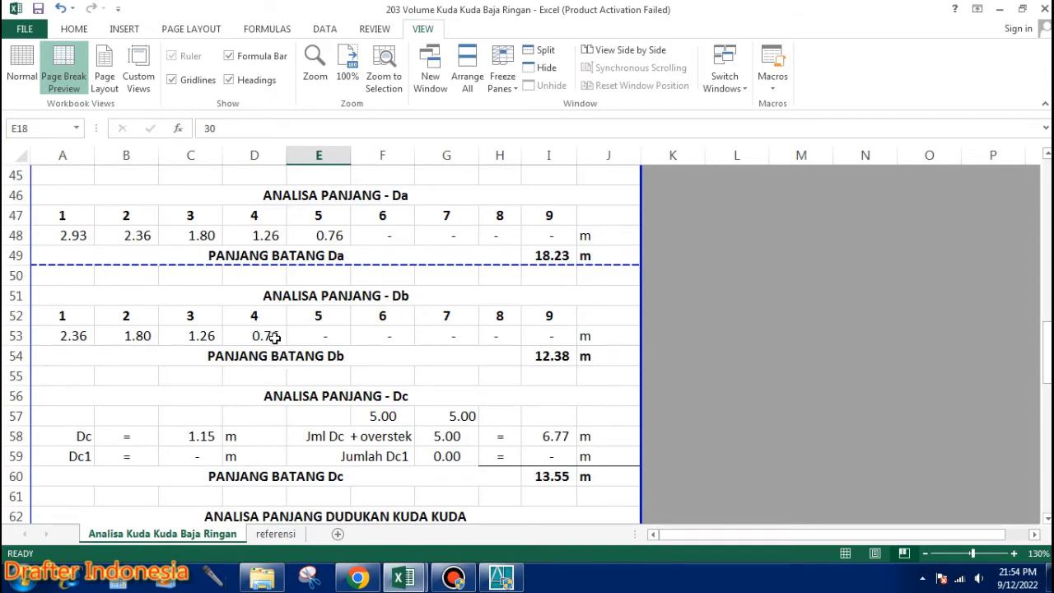
scroll(274, 337, down, 3)
scroll(280, 329, up, 10)
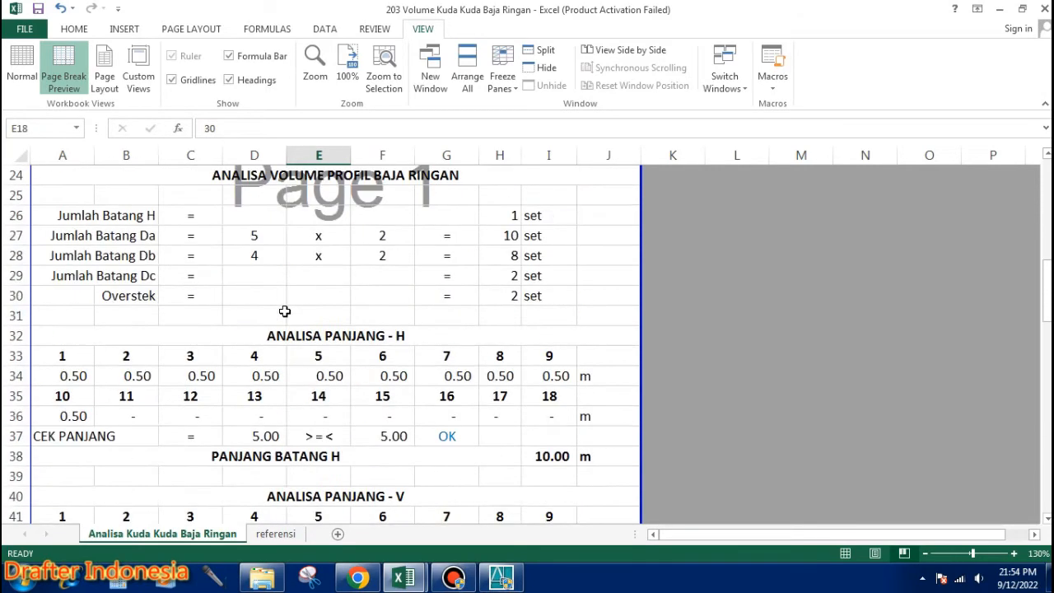
scroll(284, 311, up, 7)
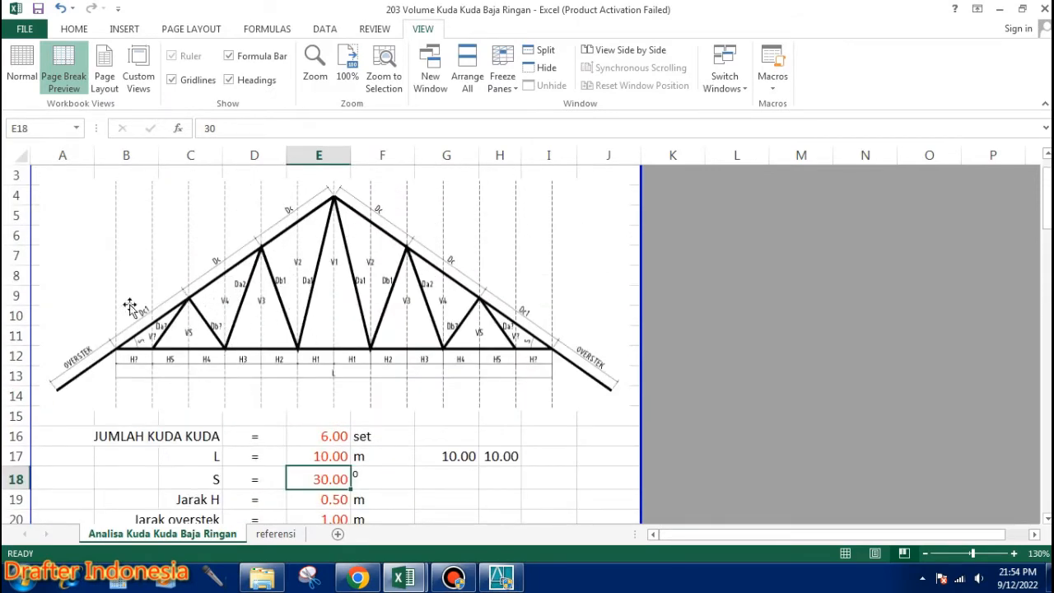
scroll(279, 335, down, 2)
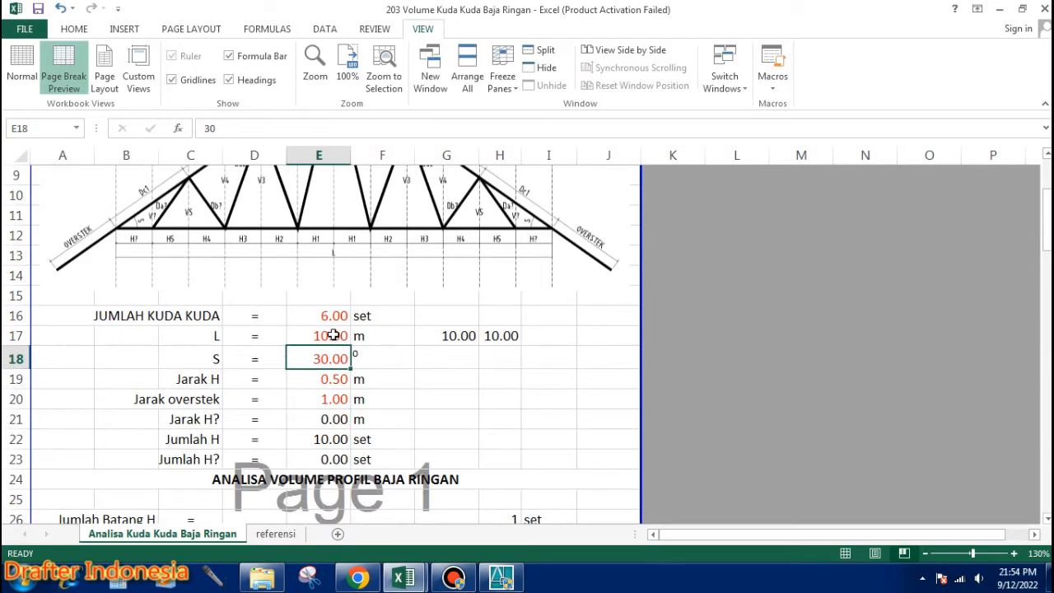
Restore the truss span L in cell E17 to 8.25 m and check the recalculated H, V and Da lengths
click(333, 335)
text(8.25)
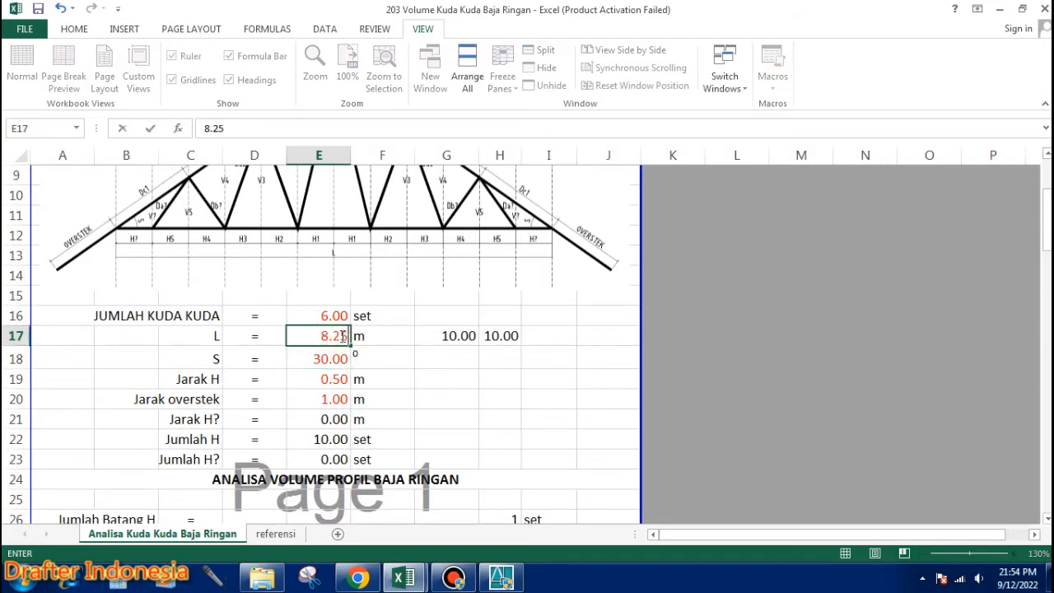
key(Return)
scroll(398, 374, down, 7)
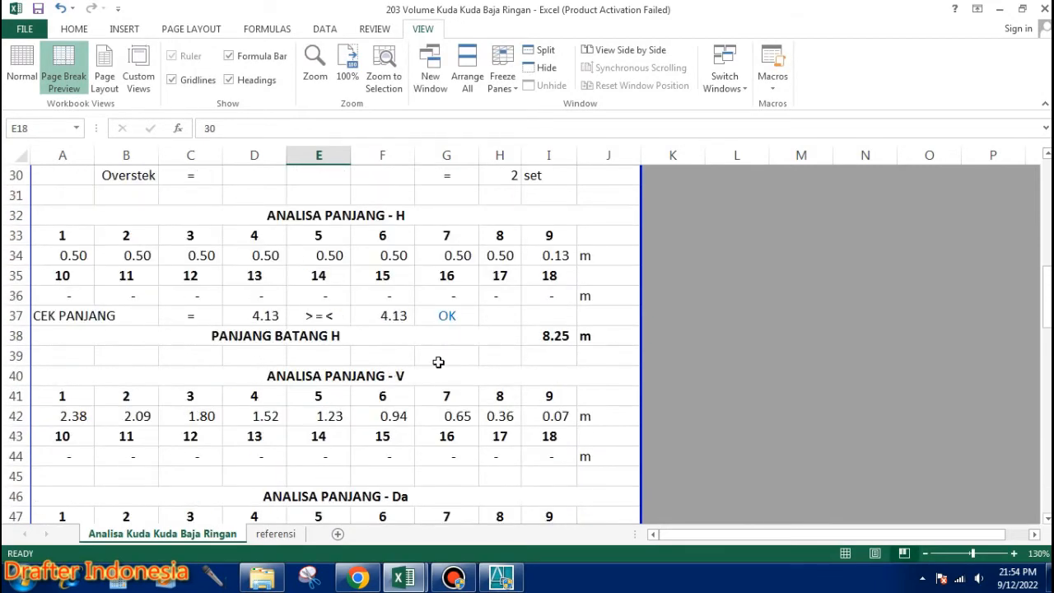
scroll(438, 363, down, 3)
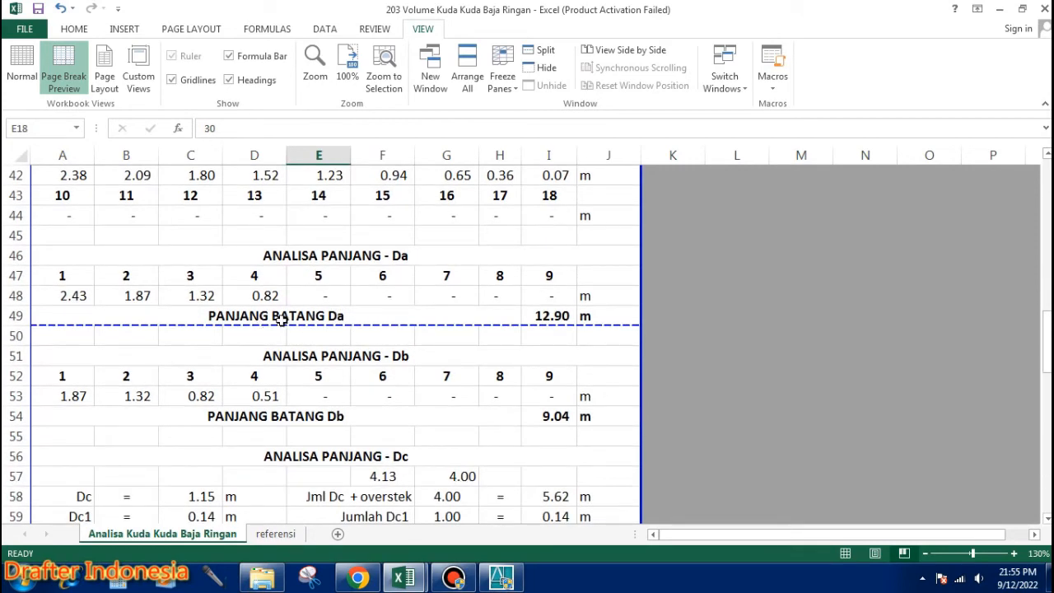
Inspect the Panjang Batang Da total formula in I49, comparing it with the truss drawing and the H and V lengths
click(549, 313)
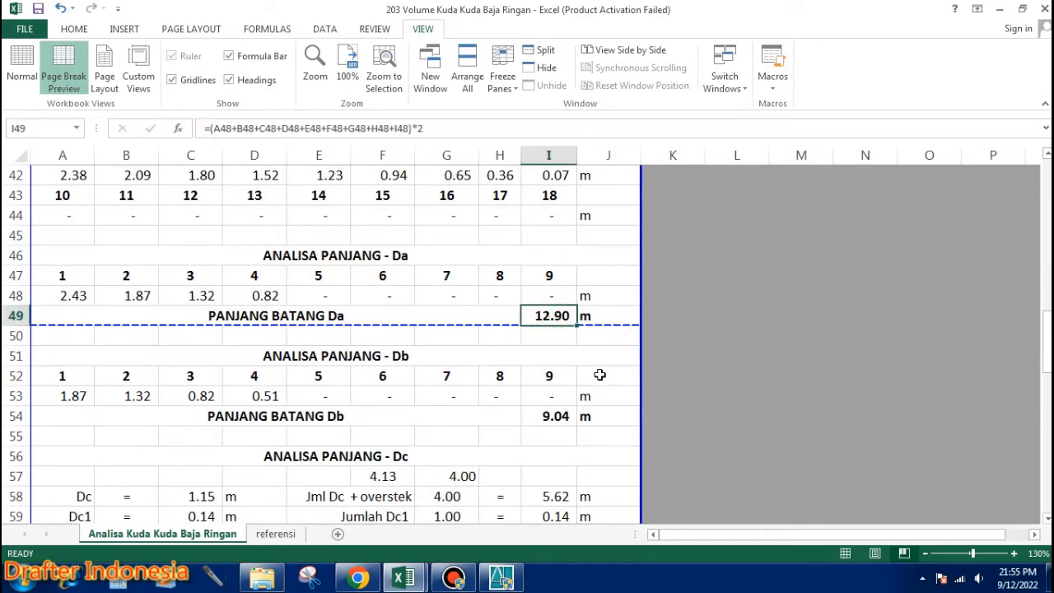
scroll(599, 374, up, 13)
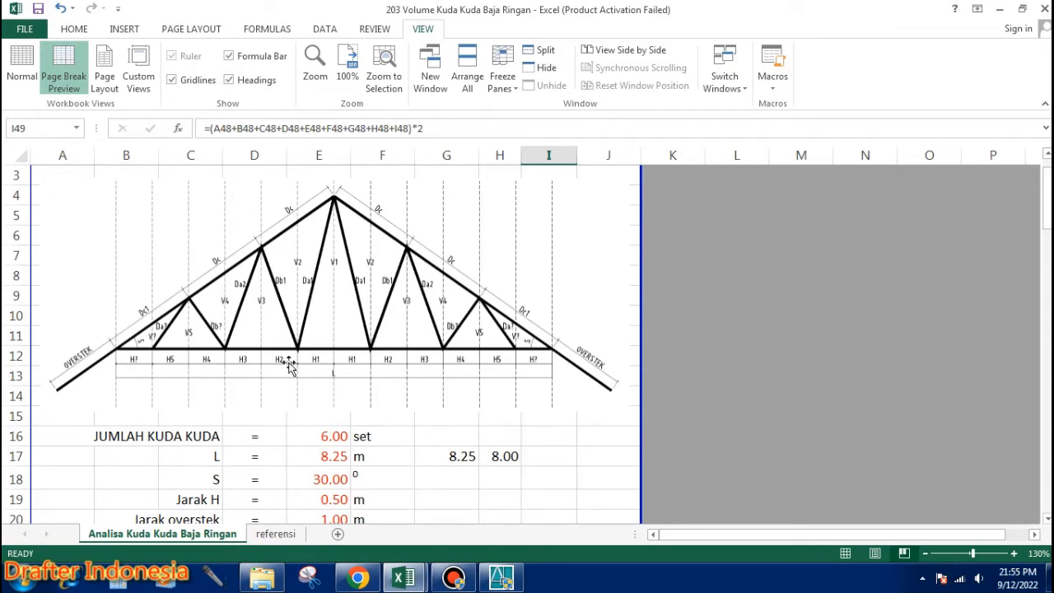
scroll(362, 327, down, 5)
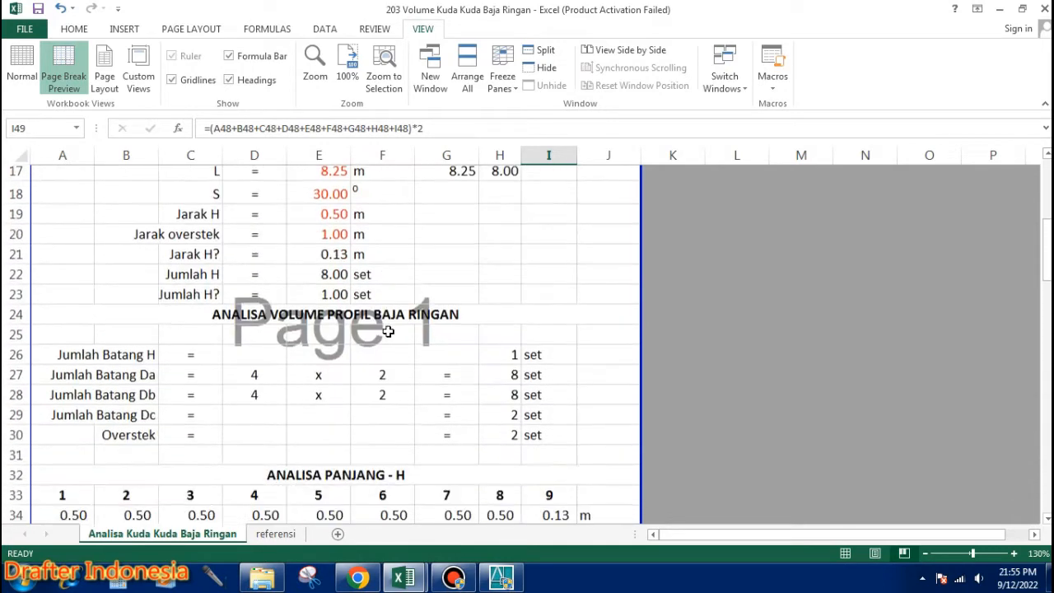
scroll(403, 338, down, 3)
scroll(547, 386, down, 2)
scroll(560, 394, up, 1)
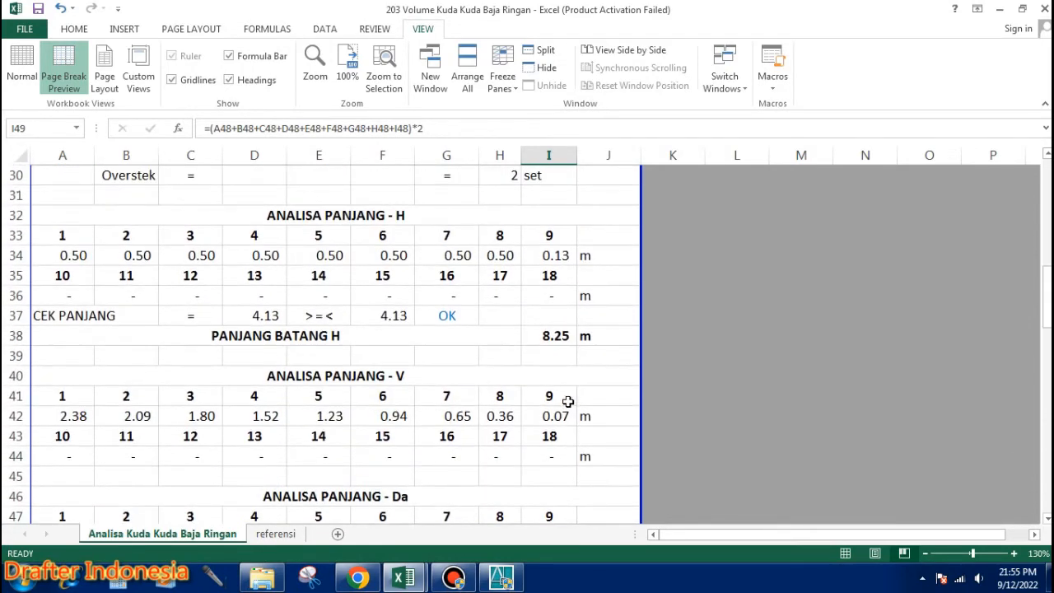
scroll(567, 401, down, 2)
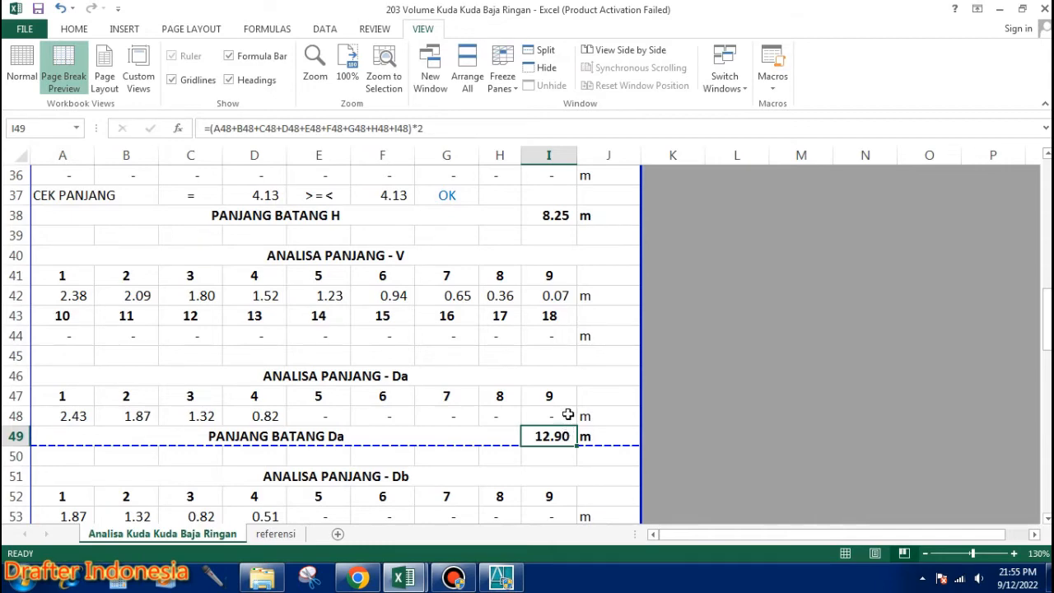
scroll(568, 414, down, 2)
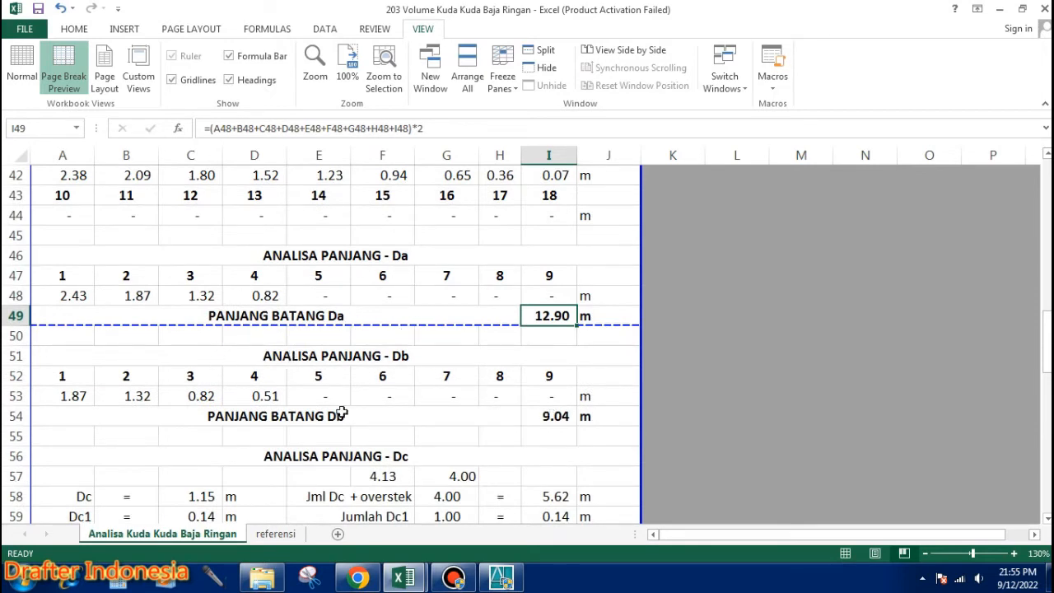
Inspect the Analisa Panjang - Db formulas in A53 to C53 and compare them with the truss drawing and the H and V lengths
click(78, 396)
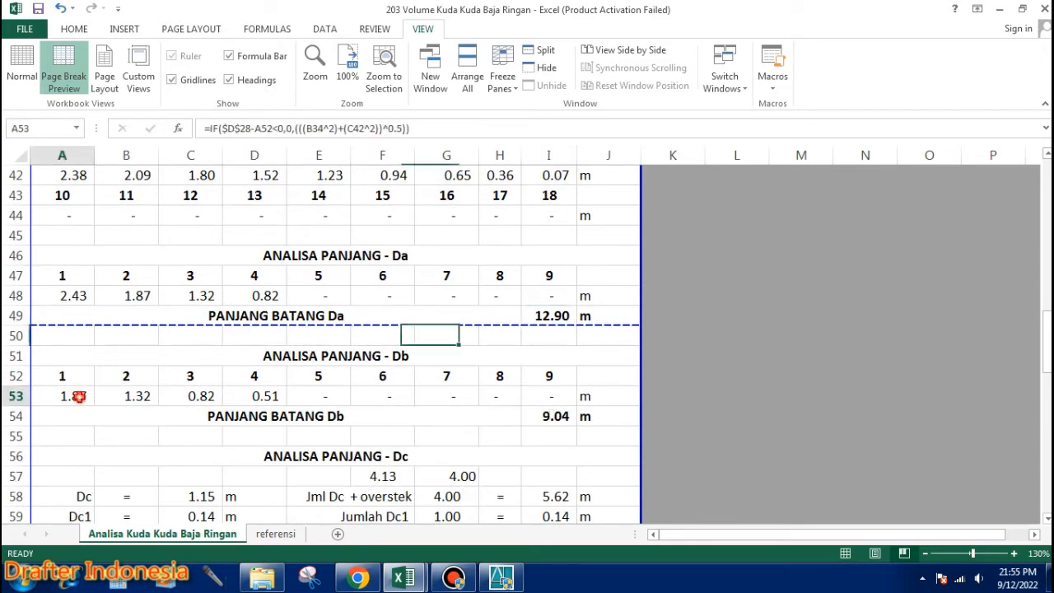
click(145, 393)
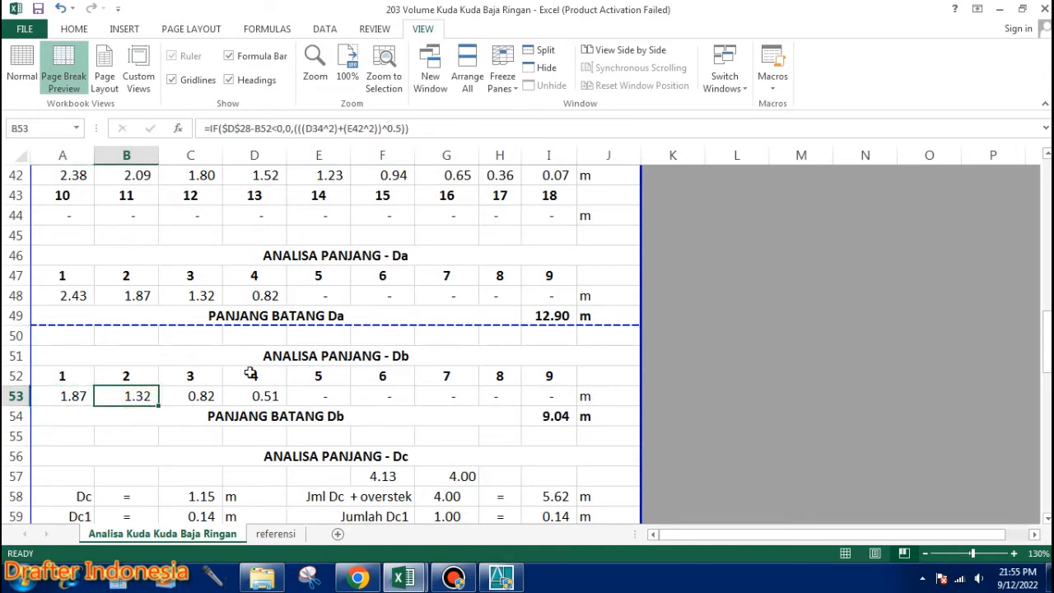
double_click(206, 396)
key(Escape)
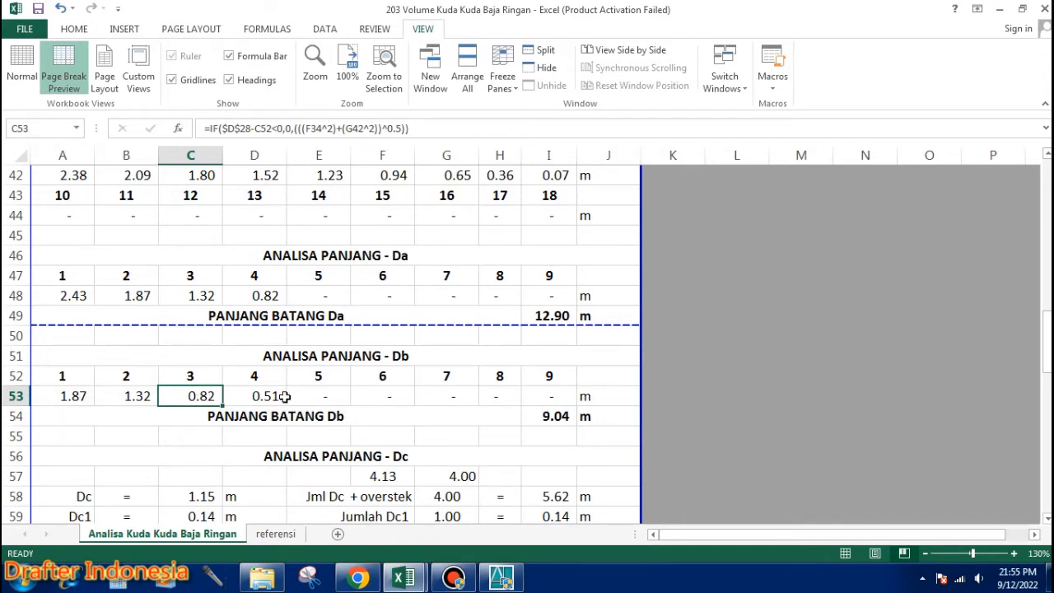
scroll(278, 398, up, 13)
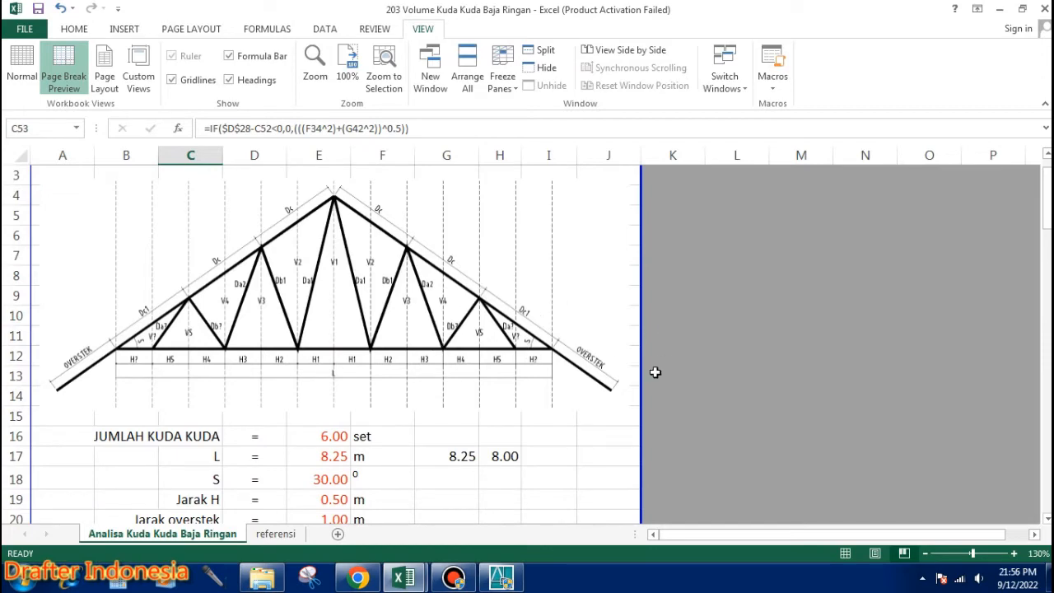
scroll(549, 345, down, 4)
scroll(544, 346, down, 9)
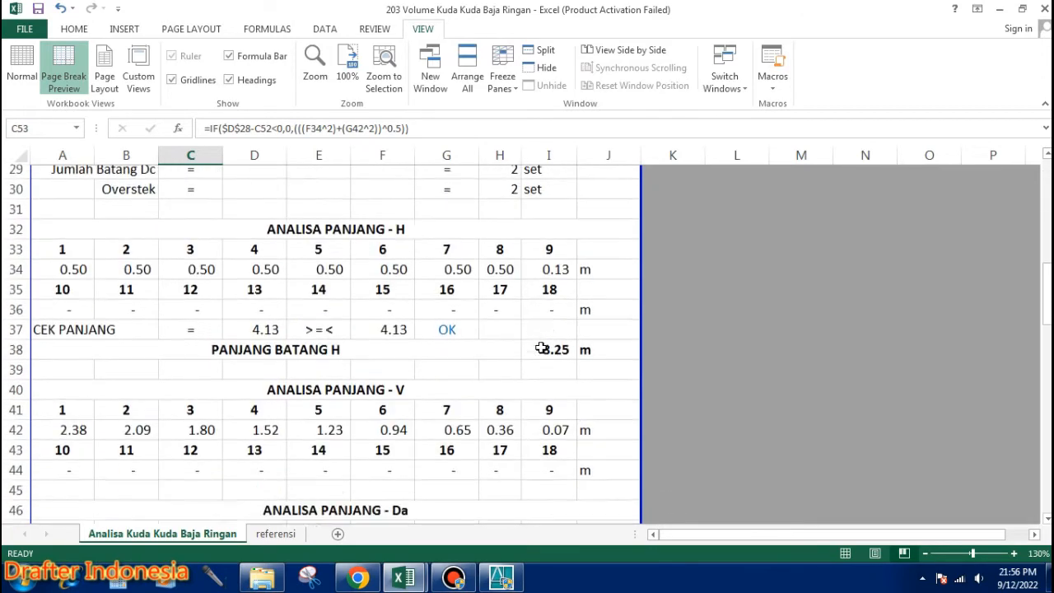
scroll(536, 329, down, 1)
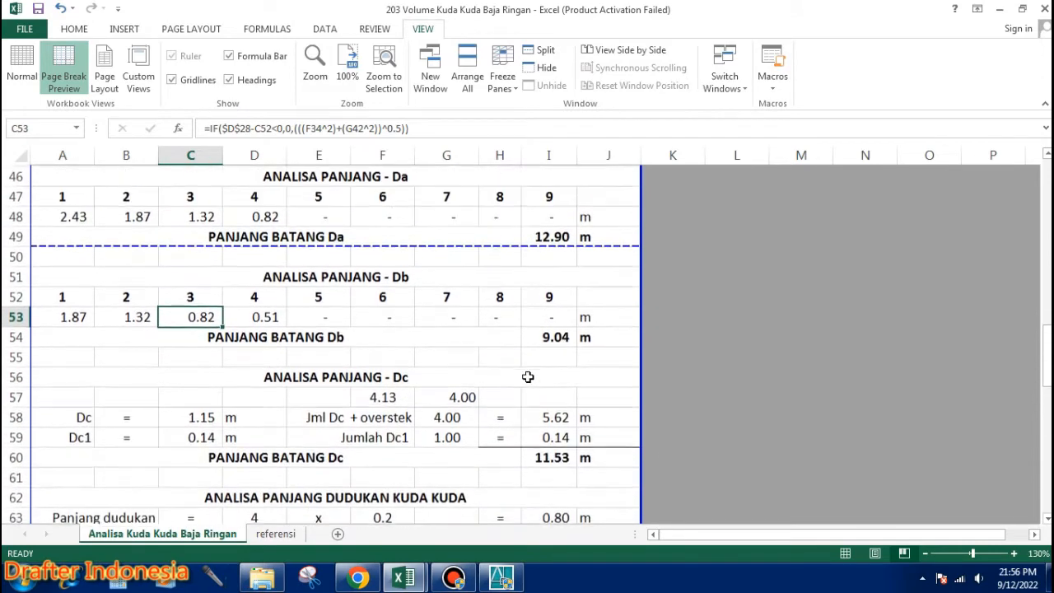
scroll(494, 354, up, 1)
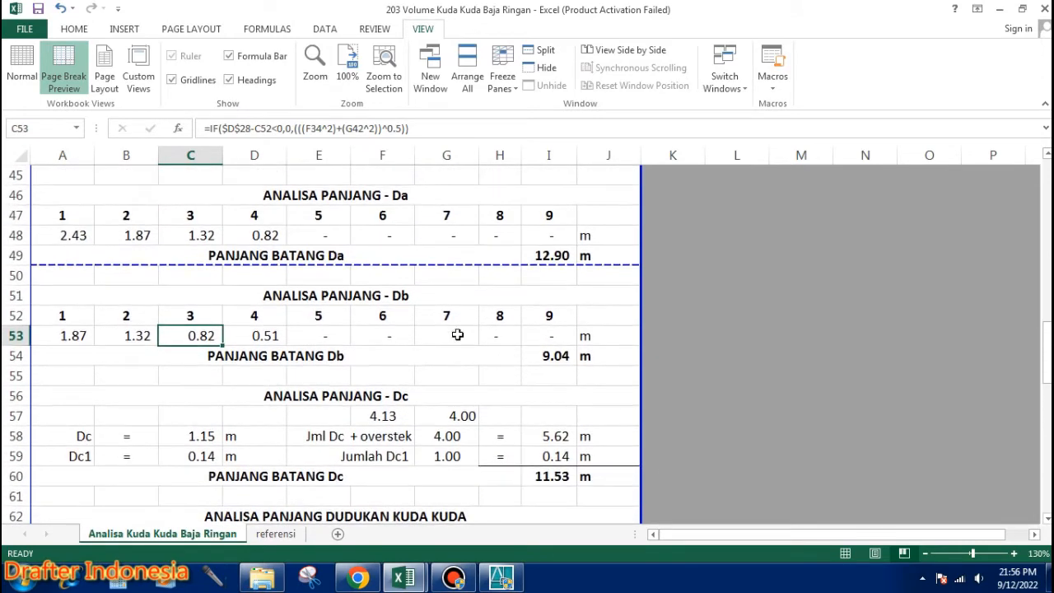
Inspect the Panjang Batang Db total formula in I54 and locate the Db members on the truss drawing
click(560, 356)
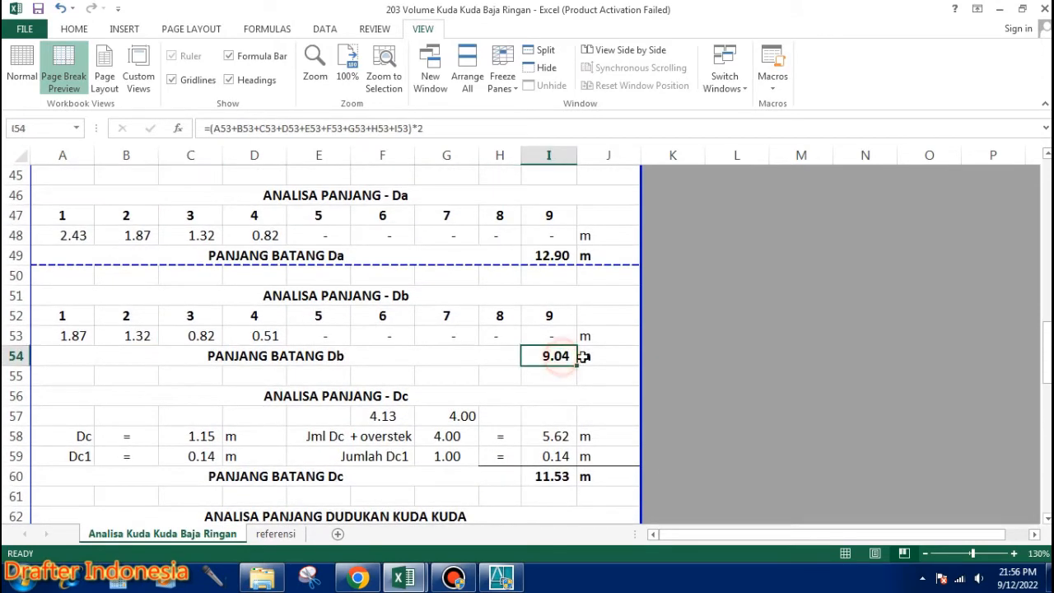
scroll(568, 356, up, 14)
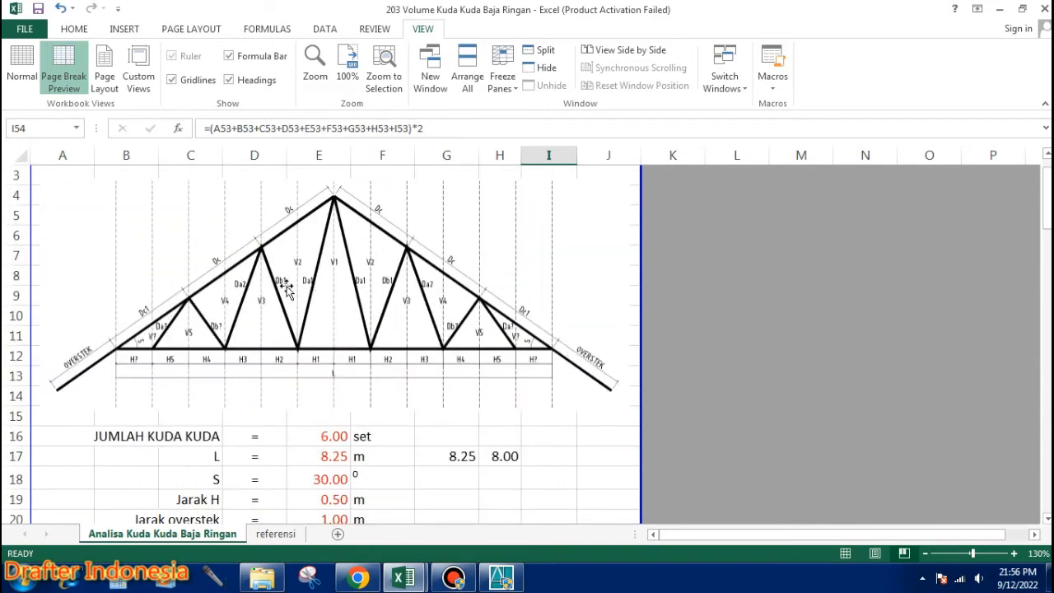
scroll(526, 305, down, 6)
scroll(525, 305, down, 7)
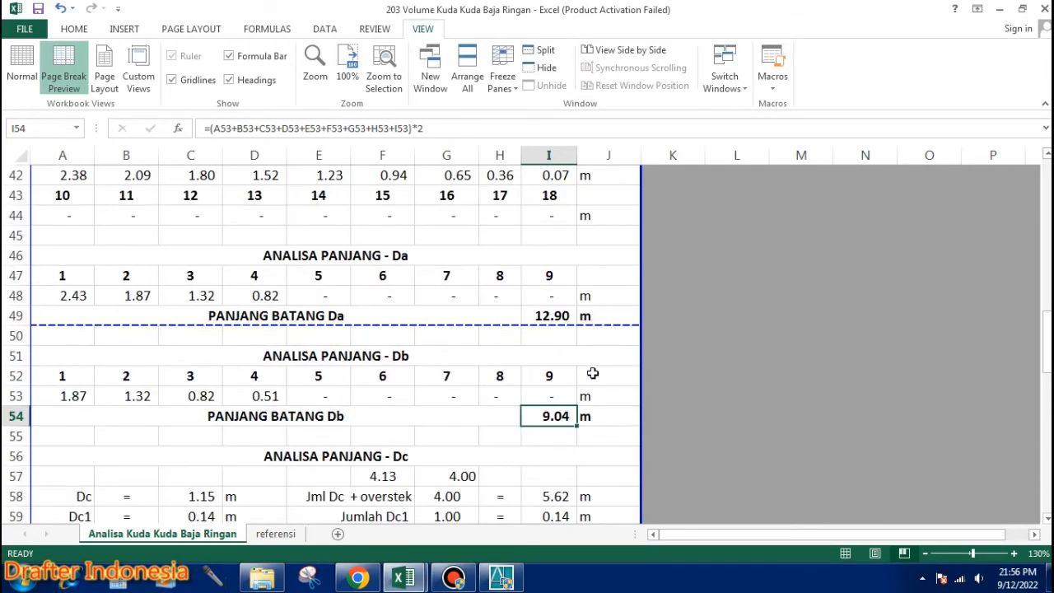
scroll(592, 374, down, 1)
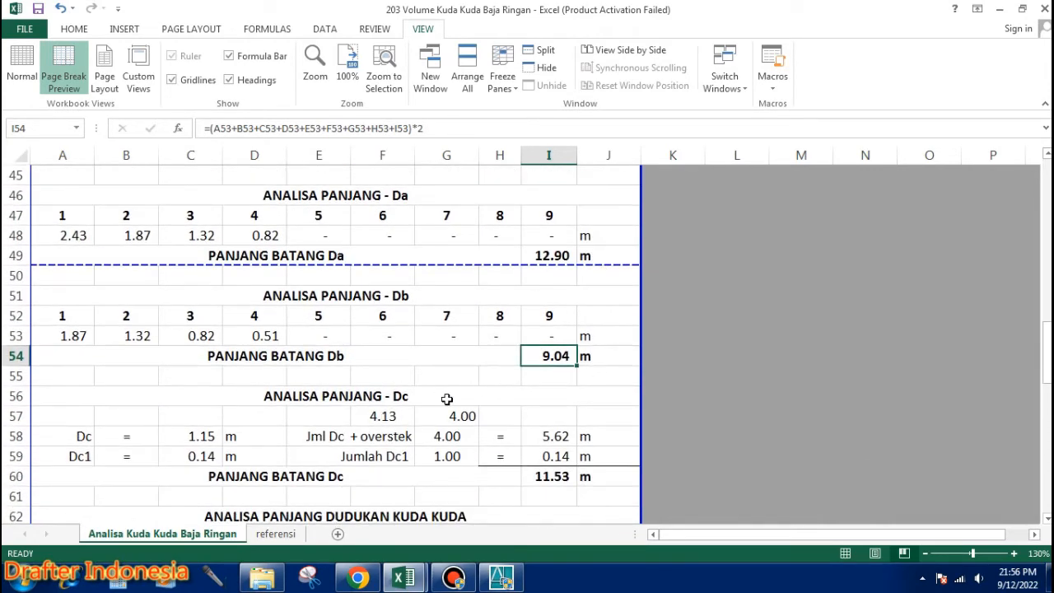
Inspect the Analisa Panjang - Dc helper formulas in F57 and G57 that divide half the span by twice the H spacing
scroll(455, 396, down, 1)
click(394, 356)
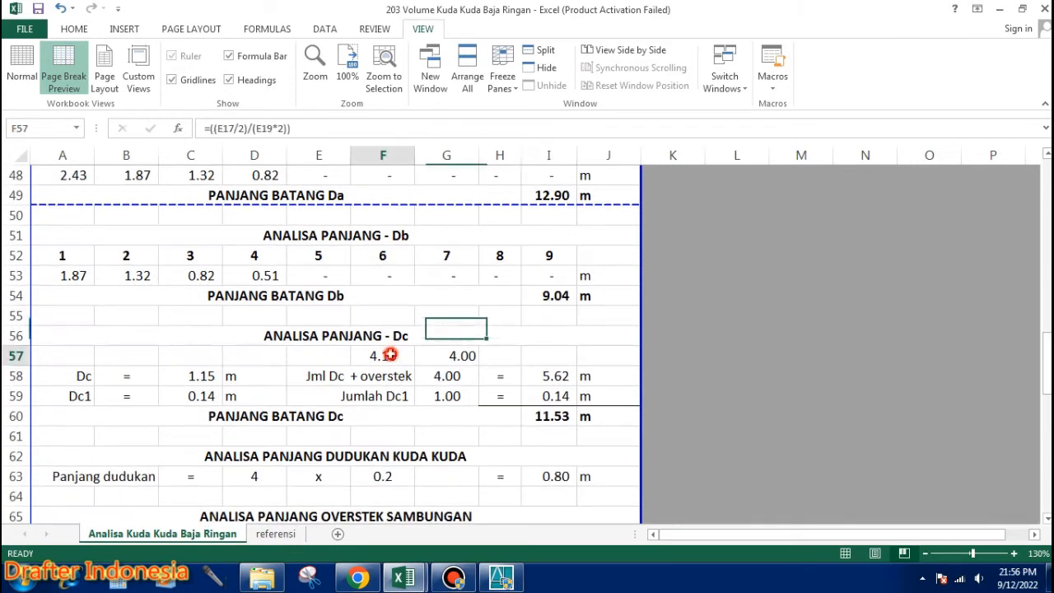
click(463, 355)
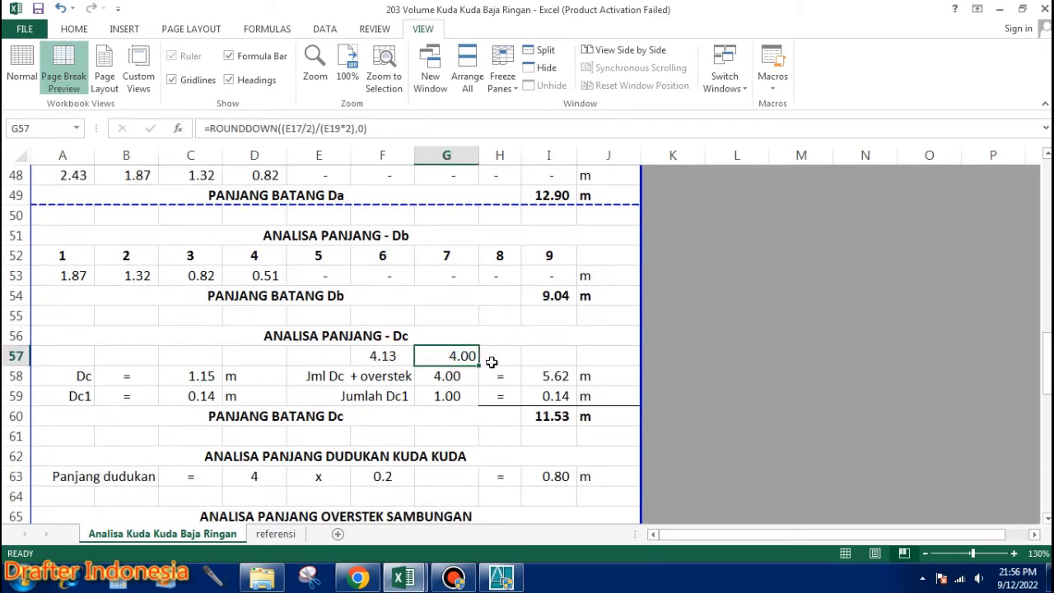
Inspect the Dc length formula in C58 and its cell references, comparing it with the Dc segments on the truss drawing
click(74, 379)
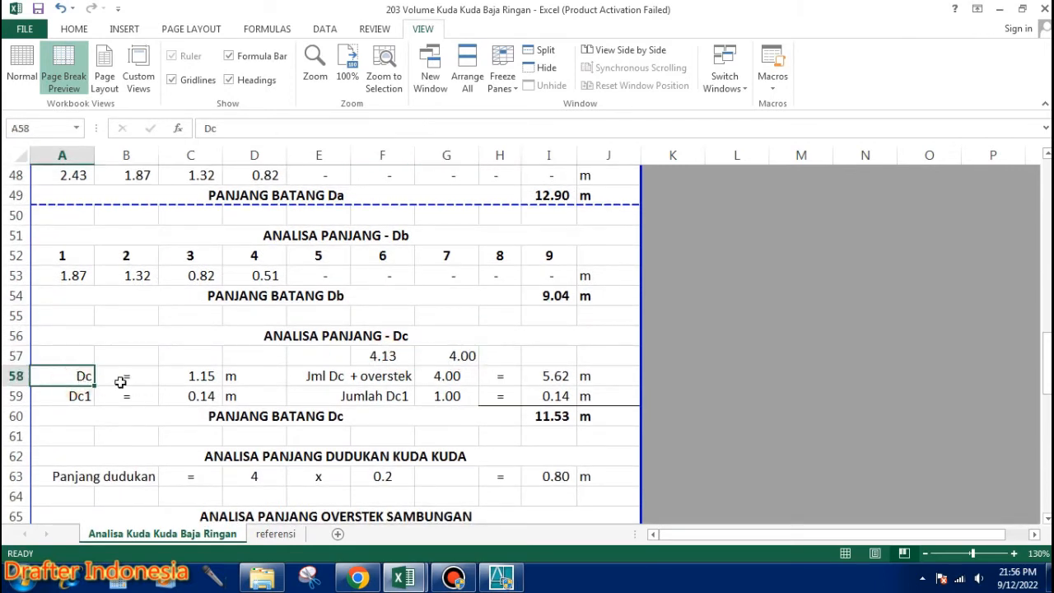
click(196, 375)
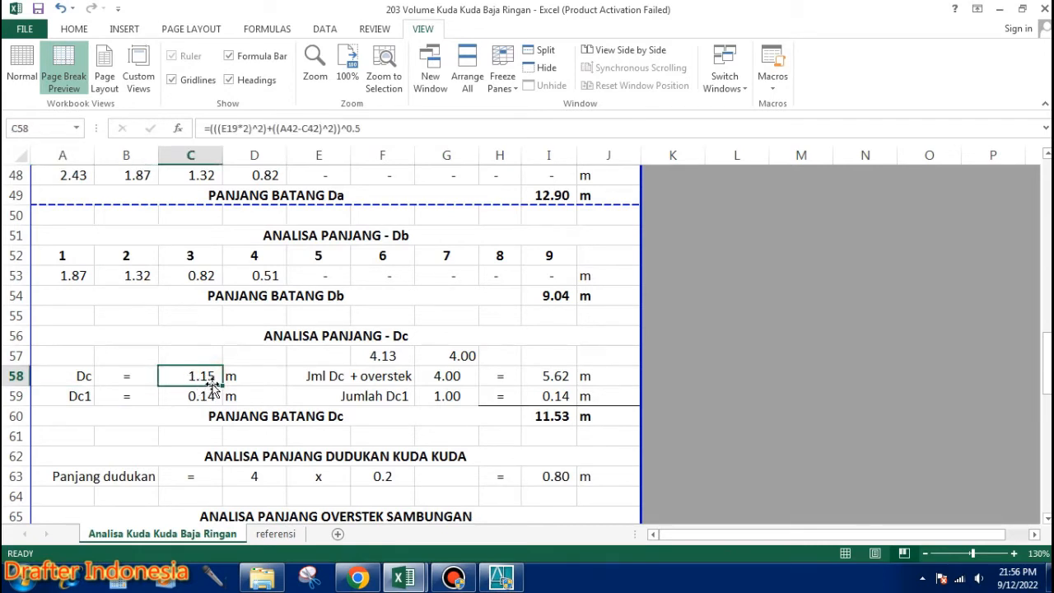
scroll(213, 385, up, 16)
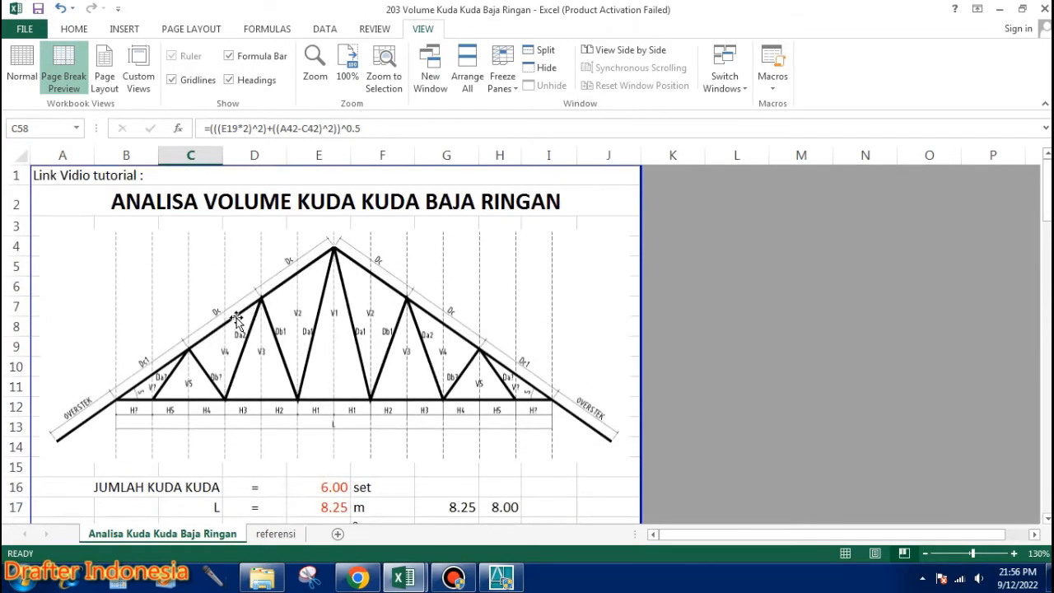
scroll(277, 310, down, 5)
scroll(277, 310, down, 12)
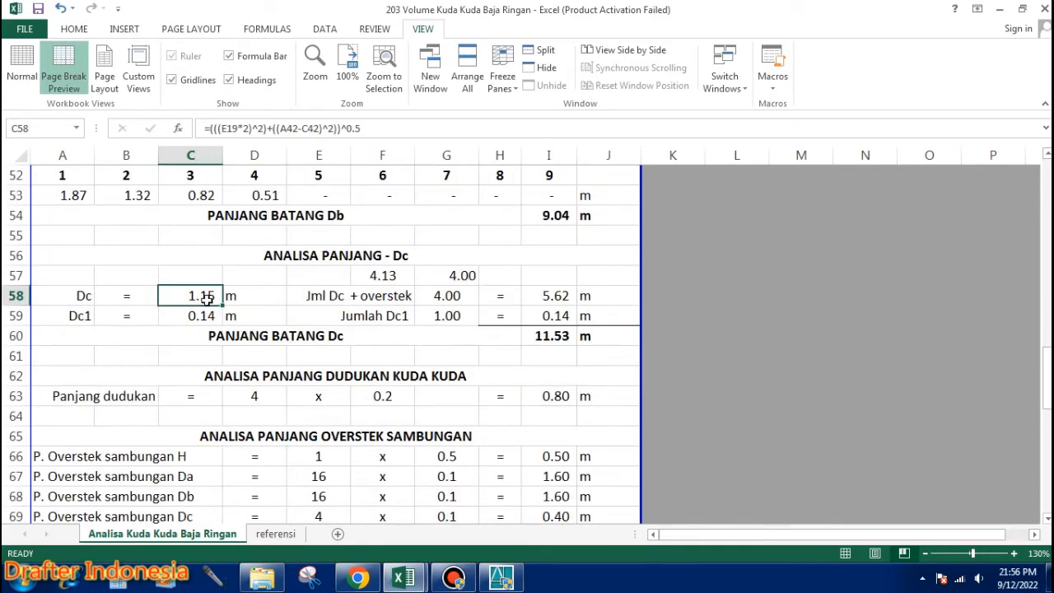
double_click(201, 297)
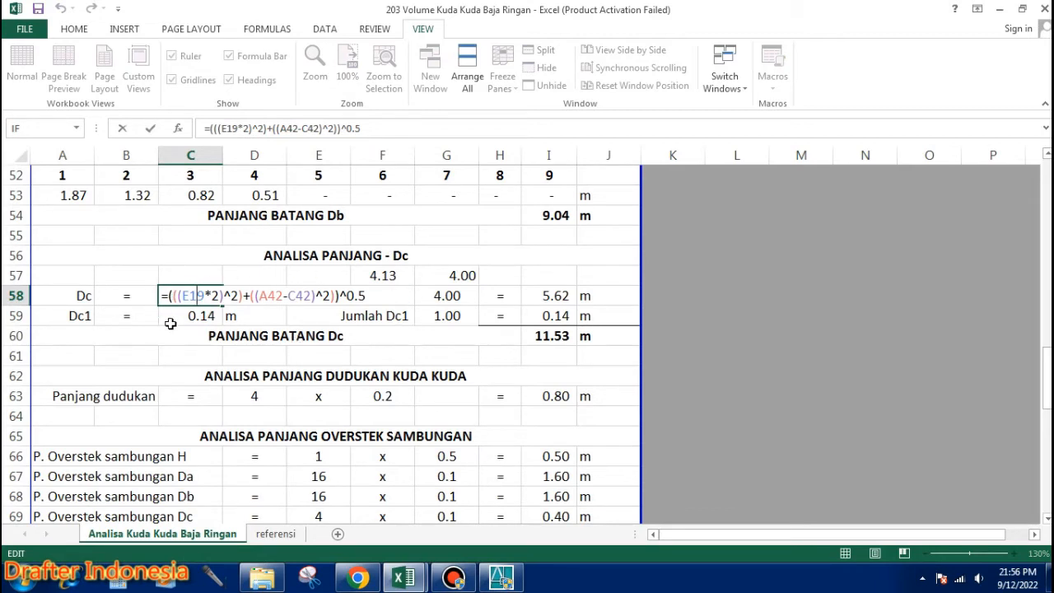
key(Escape)
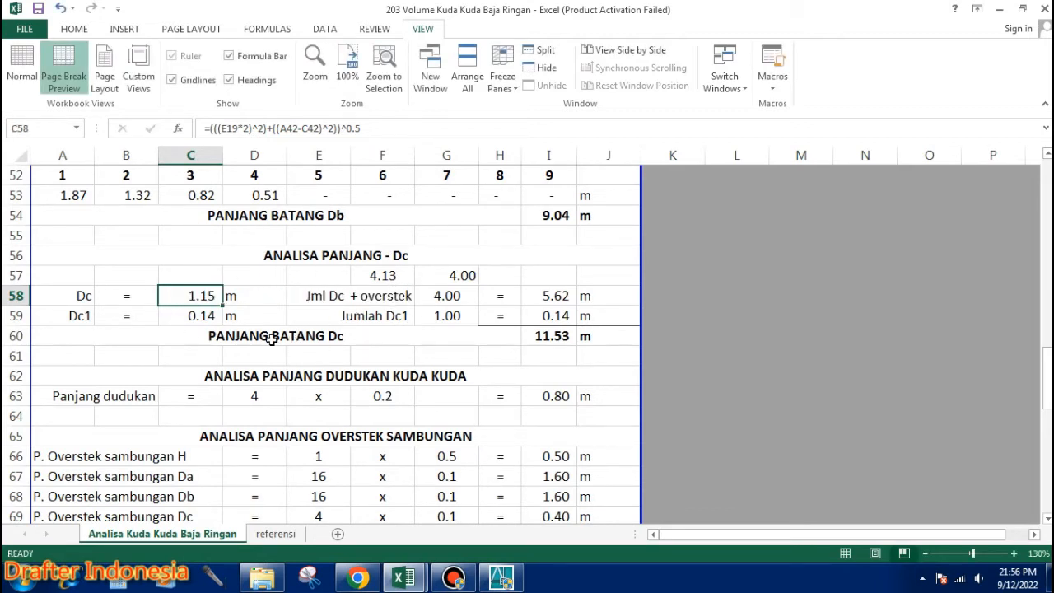
Inspect the Dc1 length formula in C59 and compare it with the Dc1 segment on the truss drawing
click(206, 318)
scroll(212, 322, up, 8)
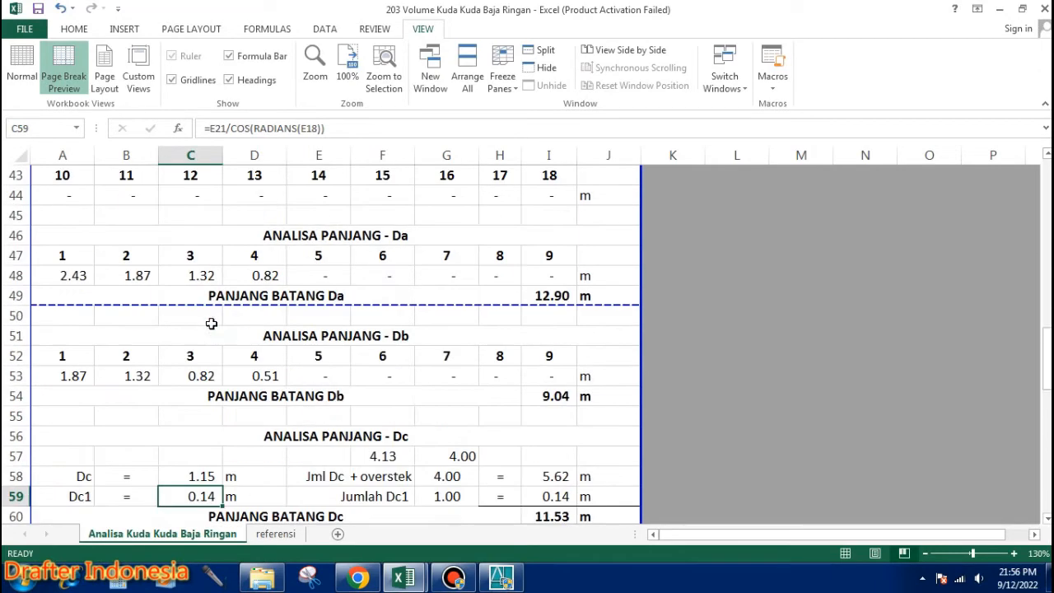
scroll(216, 330, up, 8)
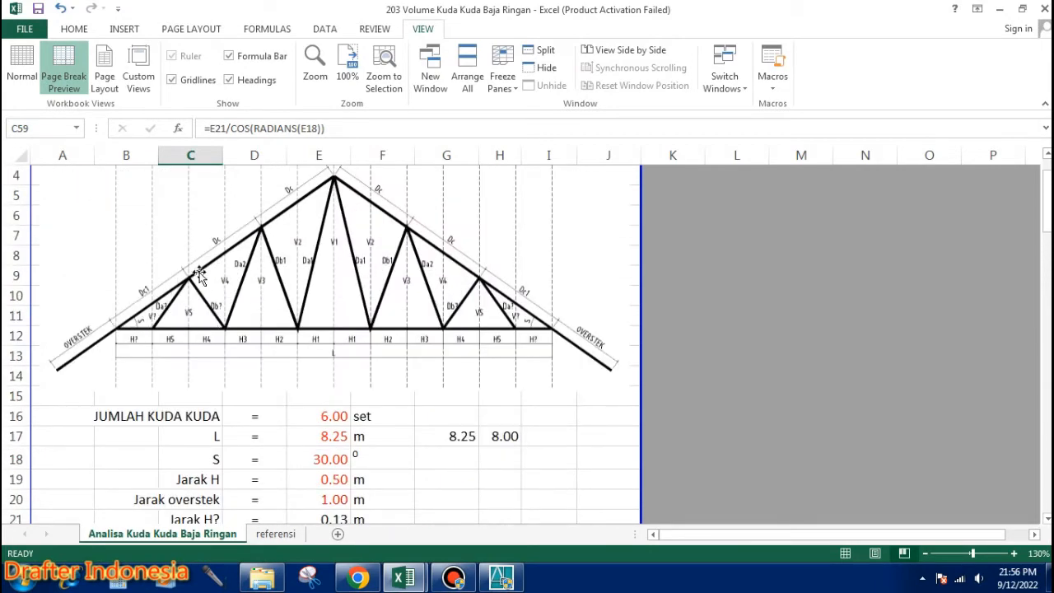
scroll(311, 290, down, 9)
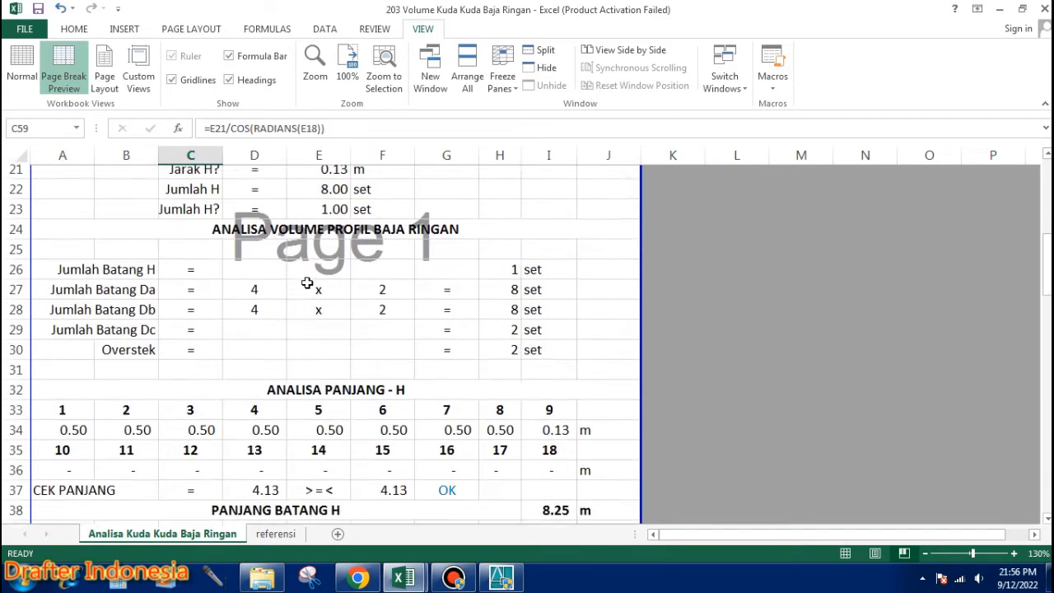
scroll(310, 290, down, 7)
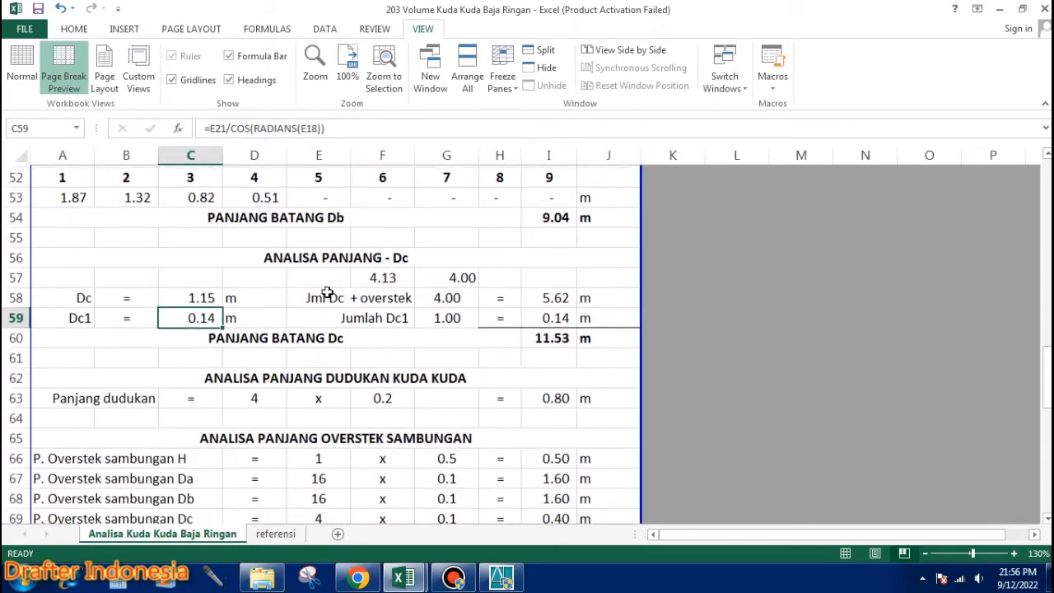
Inspect the Jml Dc + overstek and Jumlah Dc1 count formulas in G58 and G59 and their length formulas in I58 and I59
click(330, 299)
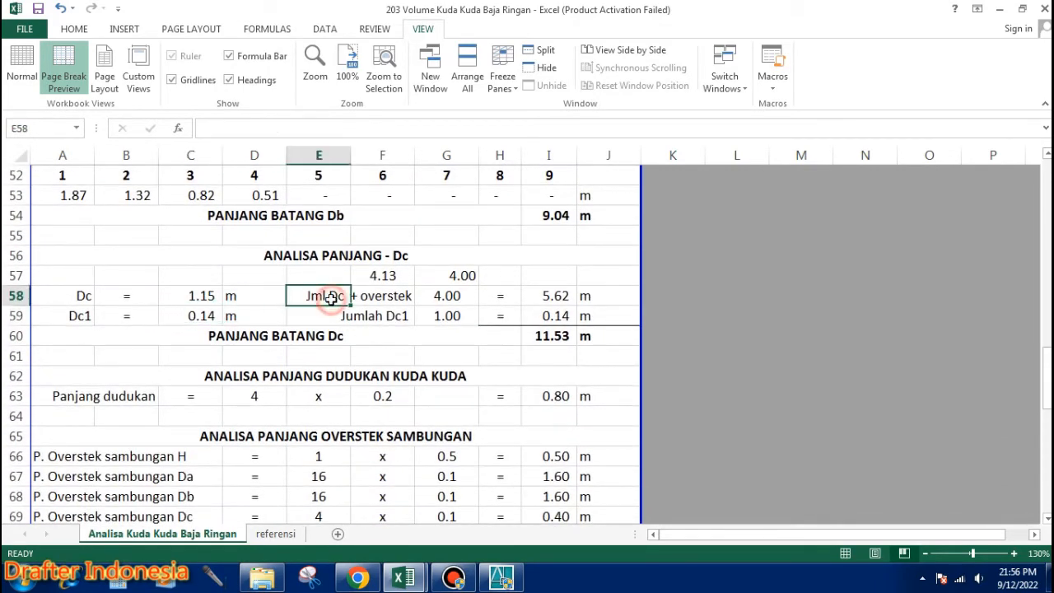
click(447, 298)
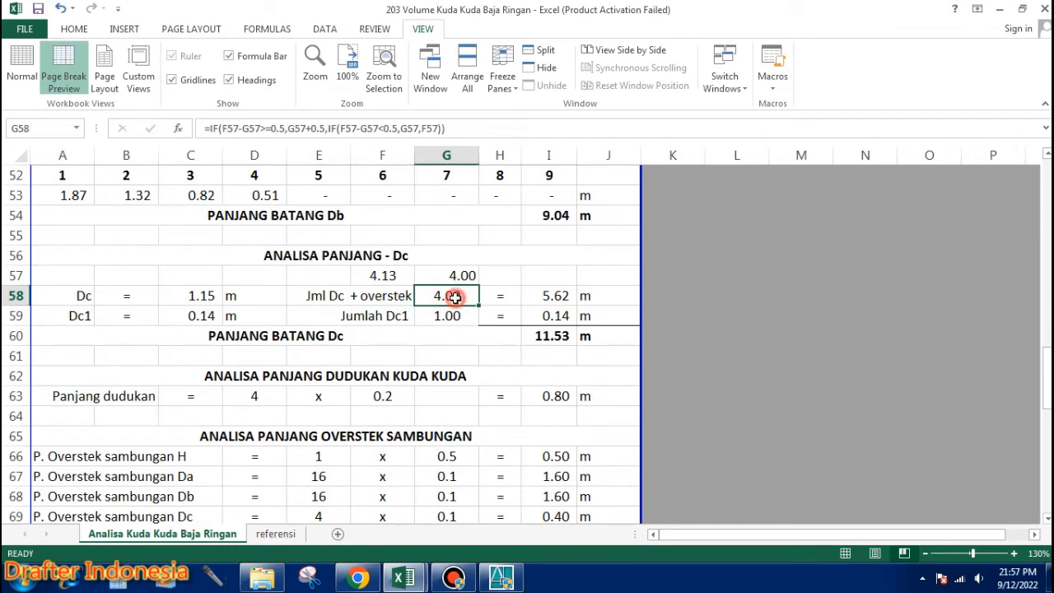
double_click(455, 297)
key(Escape)
click(556, 296)
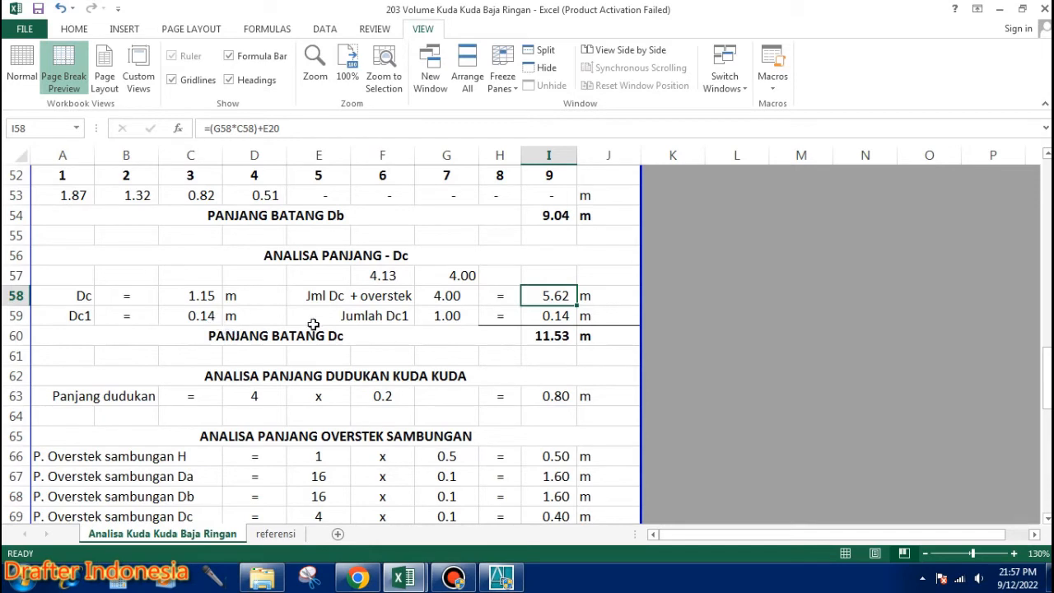
click(455, 316)
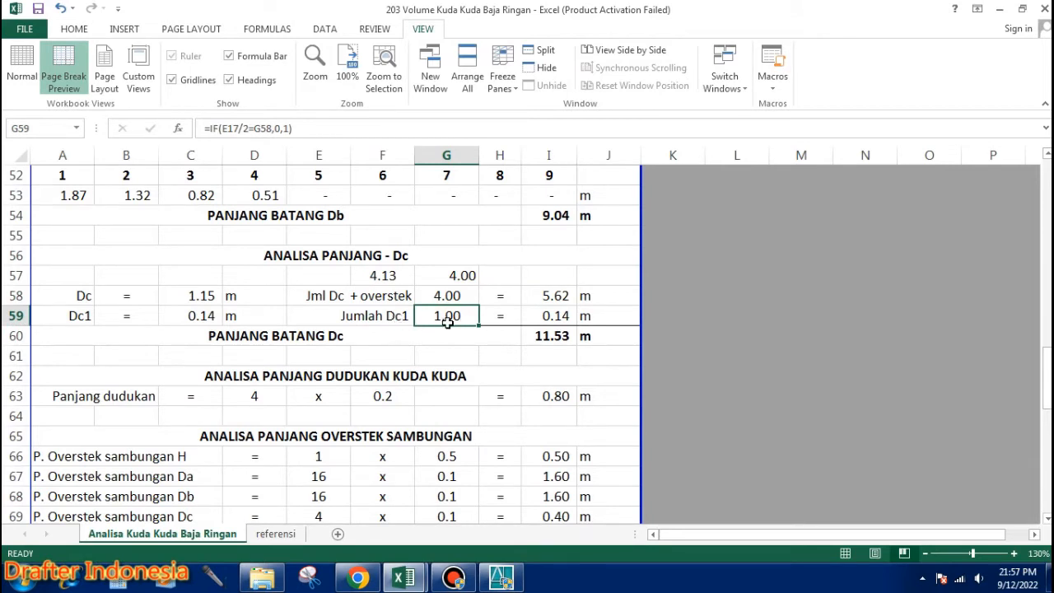
click(559, 316)
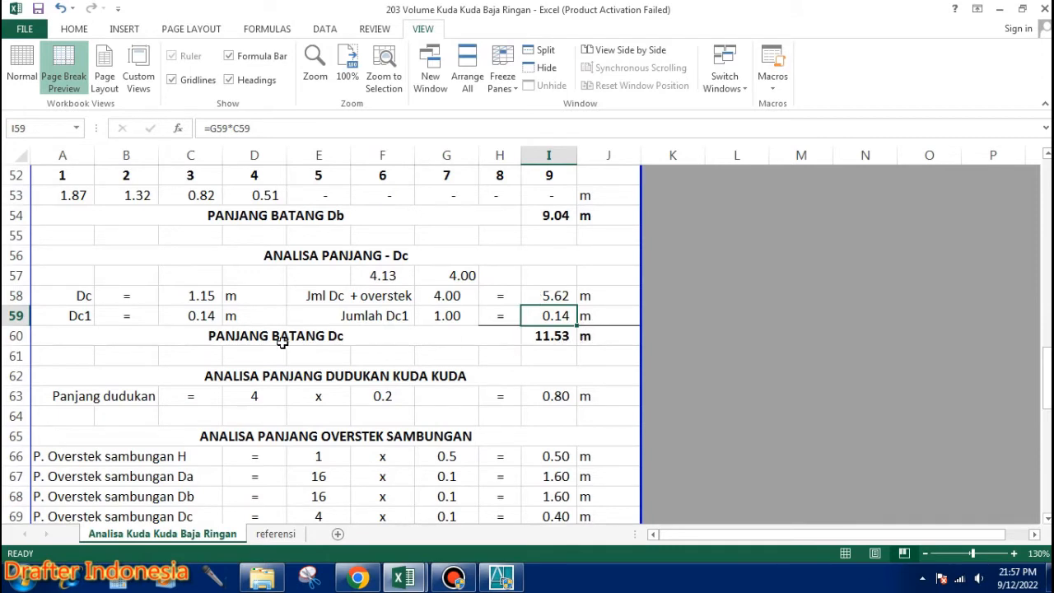
Inspect the Panjang Batang Dc total formula in I60 and compare it with both sloping sides of the truss drawing
click(556, 336)
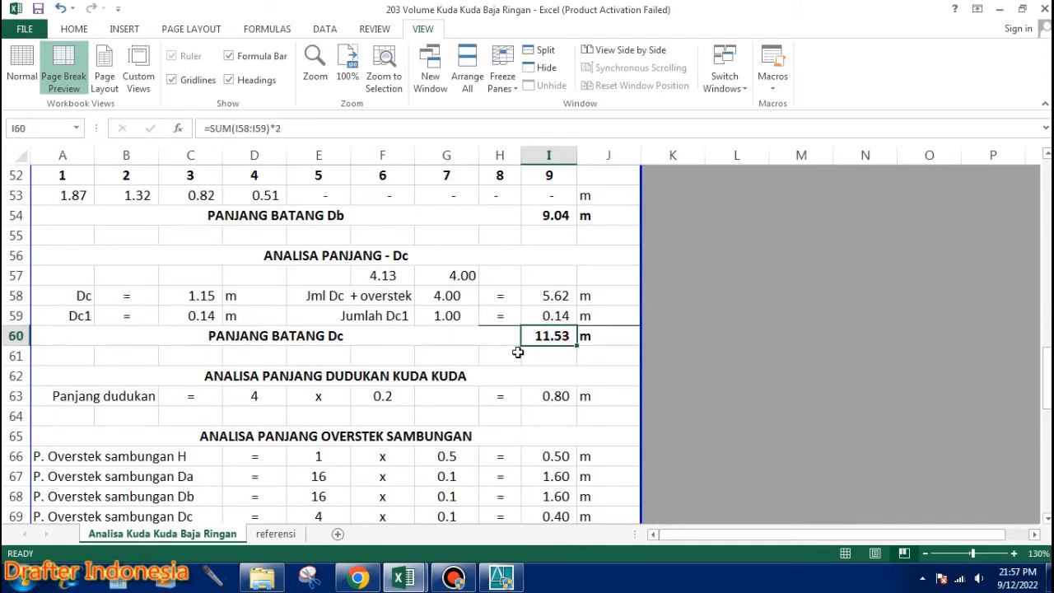
scroll(559, 360, up, 16)
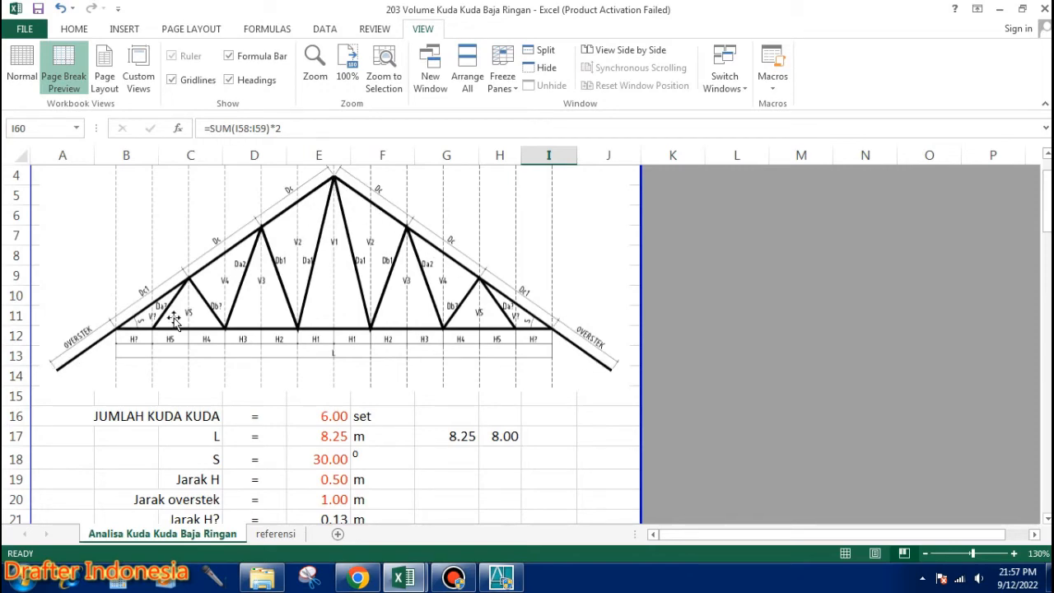
scroll(492, 332, down, 5)
scroll(492, 333, down, 9)
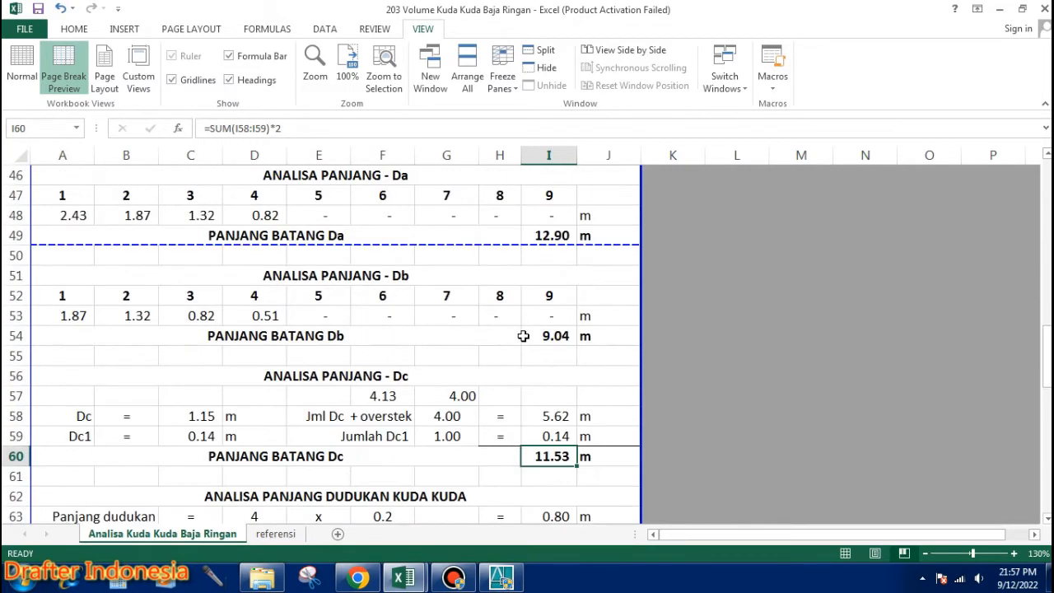
scroll(559, 456, down, 3)
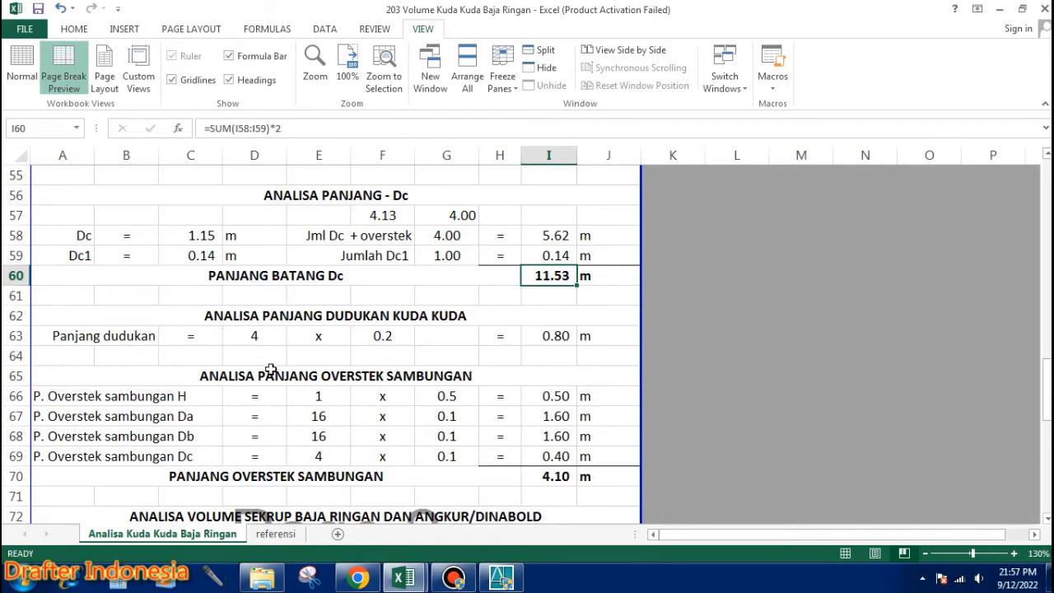
Check the support count in D63 against the truss drawing at the top of the sheet
click(259, 335)
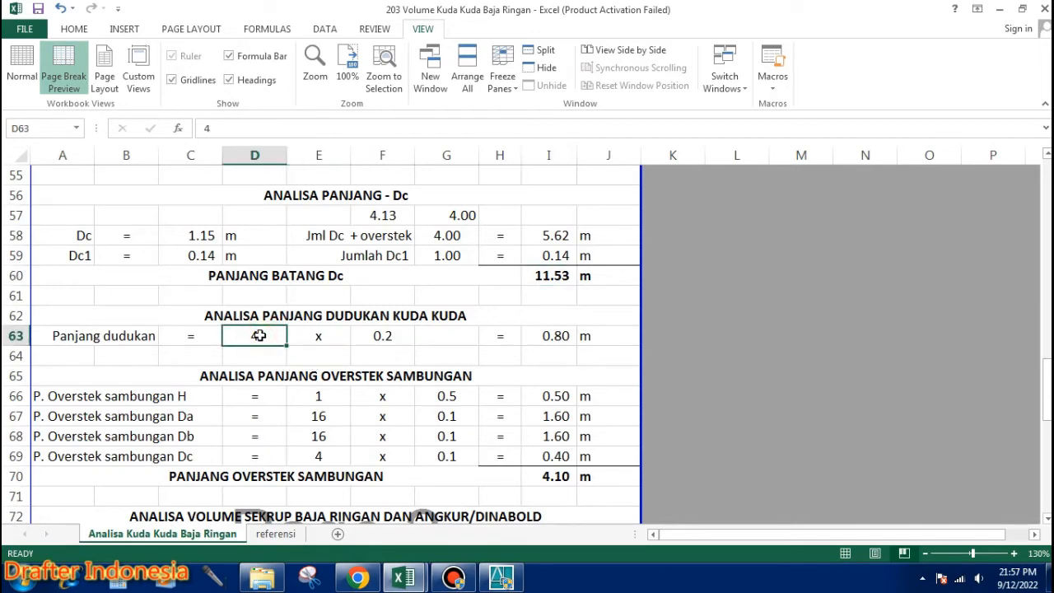
scroll(259, 335, up, 17)
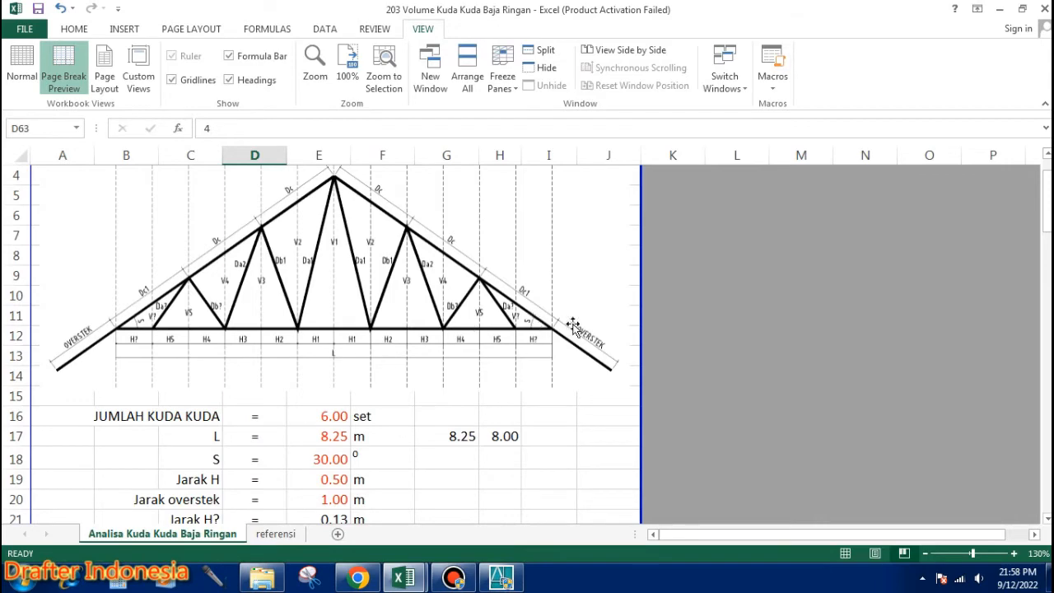
scroll(558, 328, down, 5)
scroll(558, 328, down, 10)
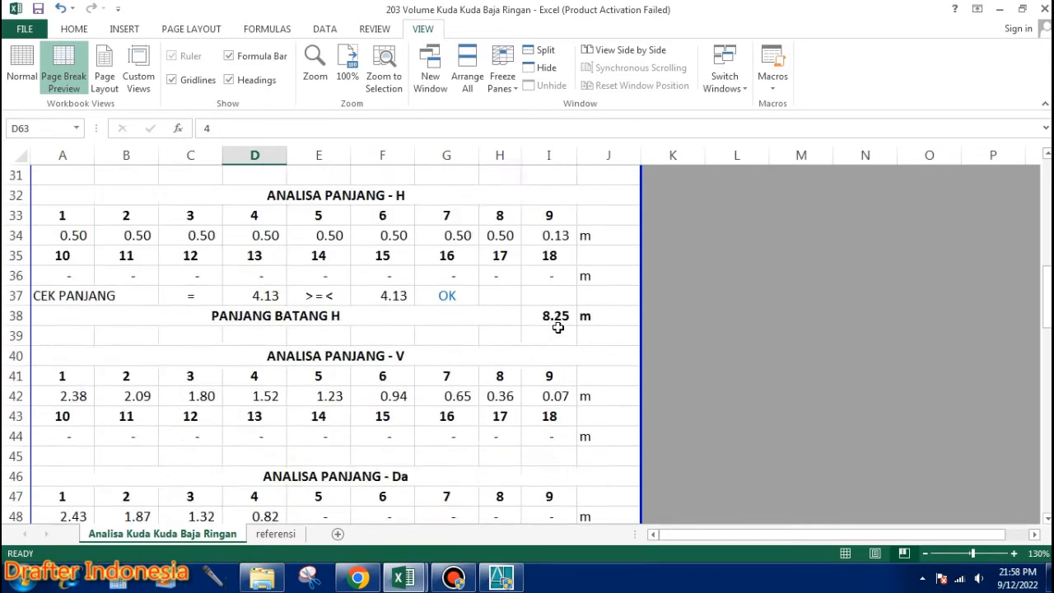
scroll(557, 332, down, 1)
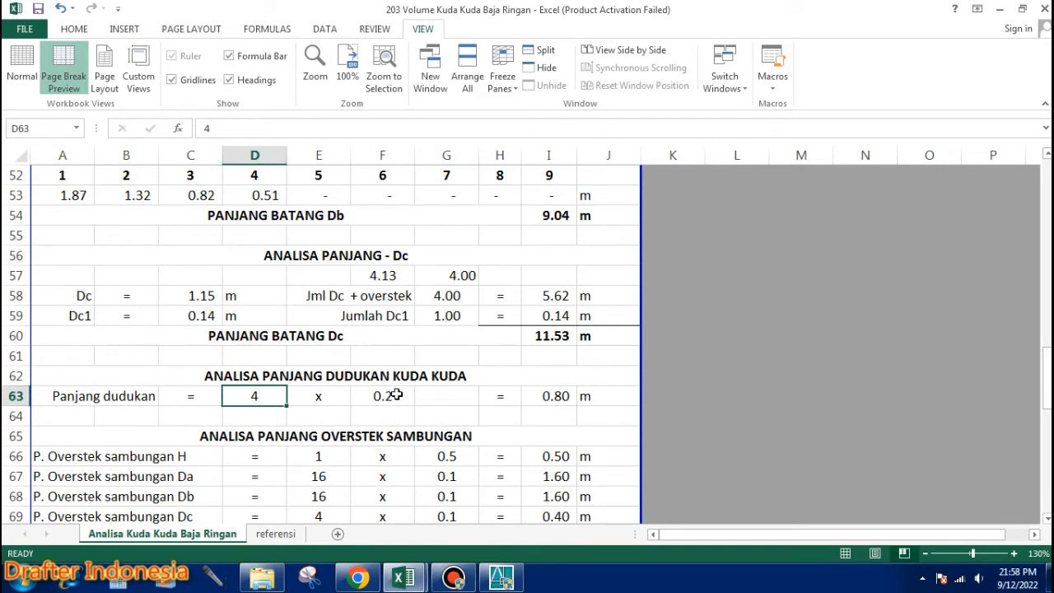
Inspect the unit support length in F63, the count in D63 and the Panjang dudukan product formula in I63
click(396, 395)
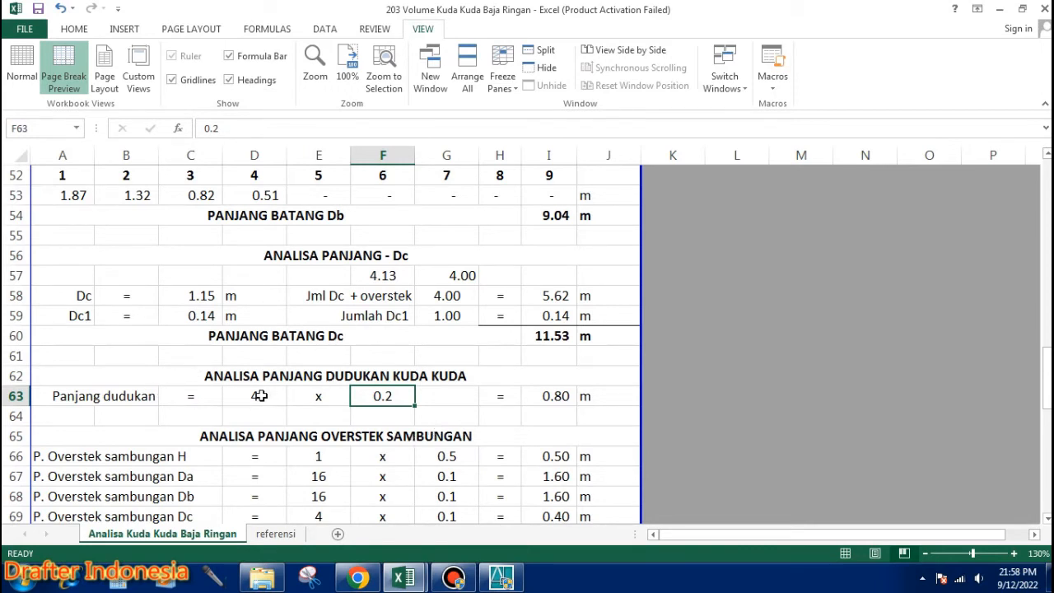
click(257, 396)
click(388, 396)
click(568, 397)
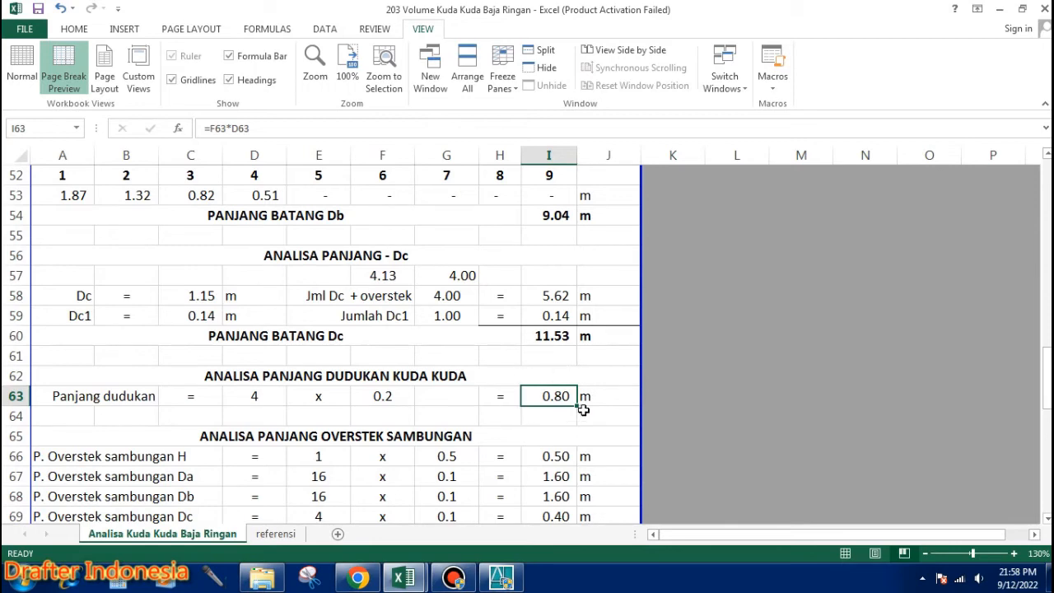
scroll(582, 409, down, 2)
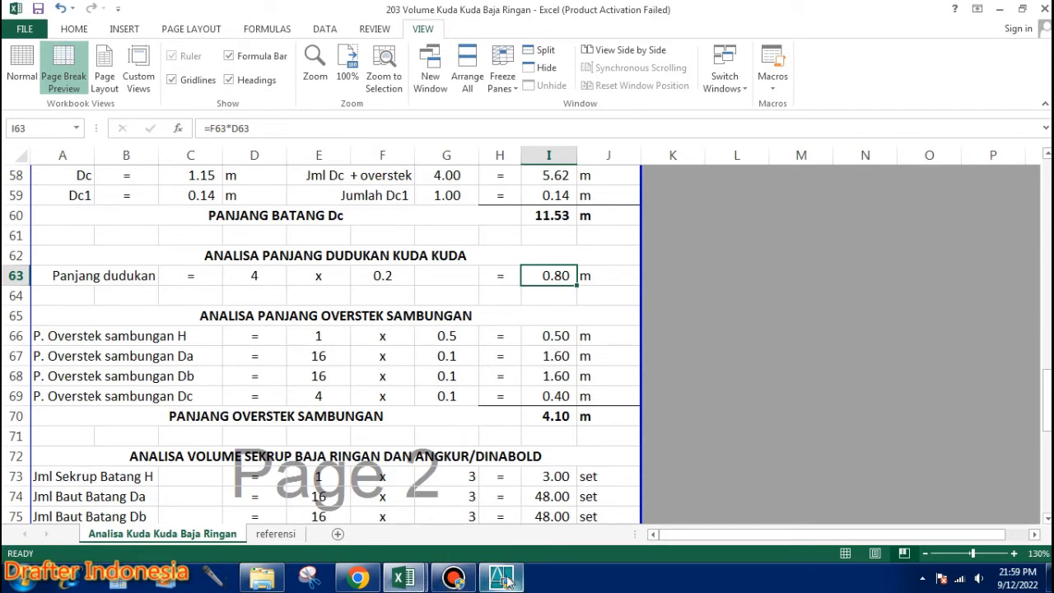
Switch to AutoCAD and draw a horizontal base line in the empty area beside the roof drawings
mouse_move(506, 582)
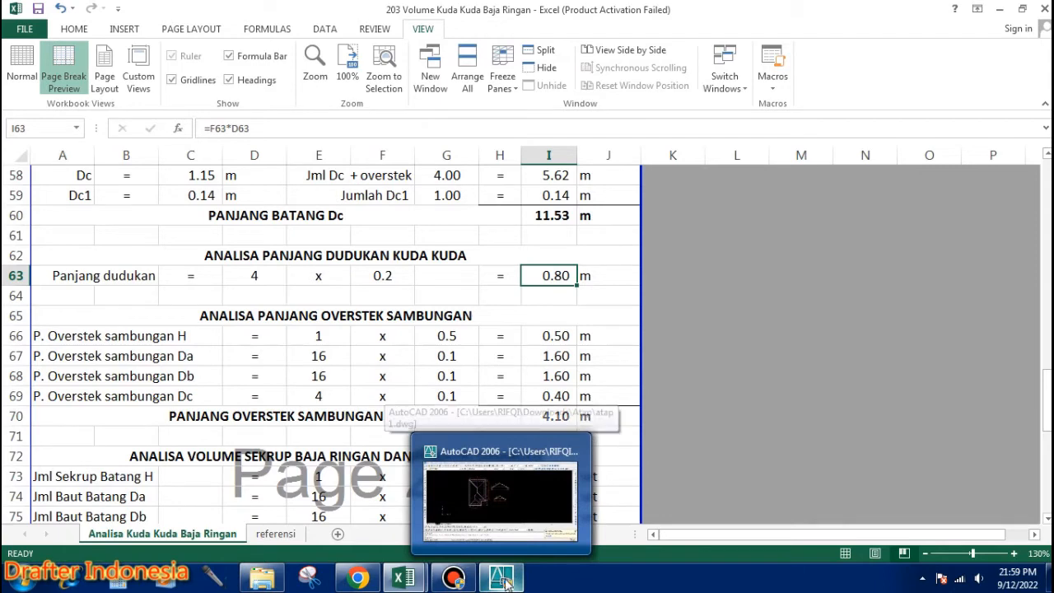
click(502, 494)
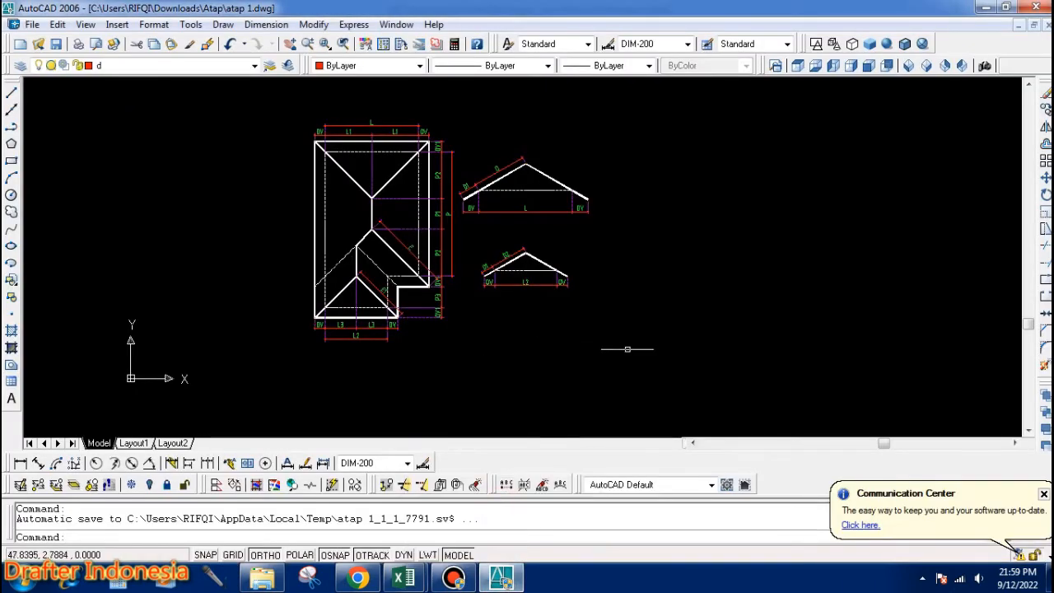
key(Return)
click(671, 328)
click(749, 327)
key(Return)
scroll(716, 339, up, 5)
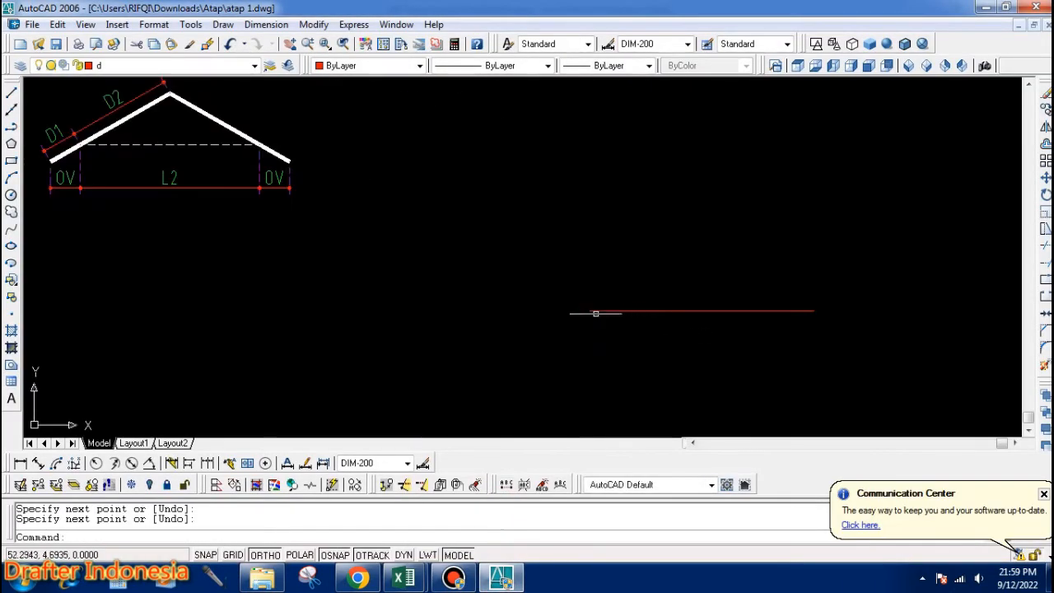
With Ortho off, draw a sloping rafter line upward from the base line's left end
key(Return)
click(589, 311)
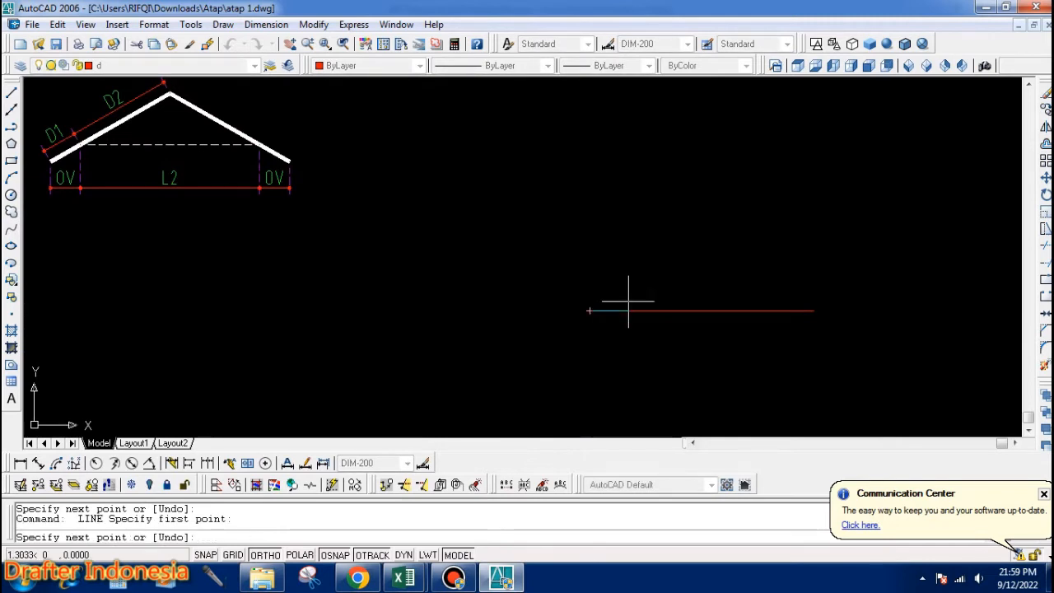
key(F8)
click(671, 274)
key(Escape)
key(Escape)
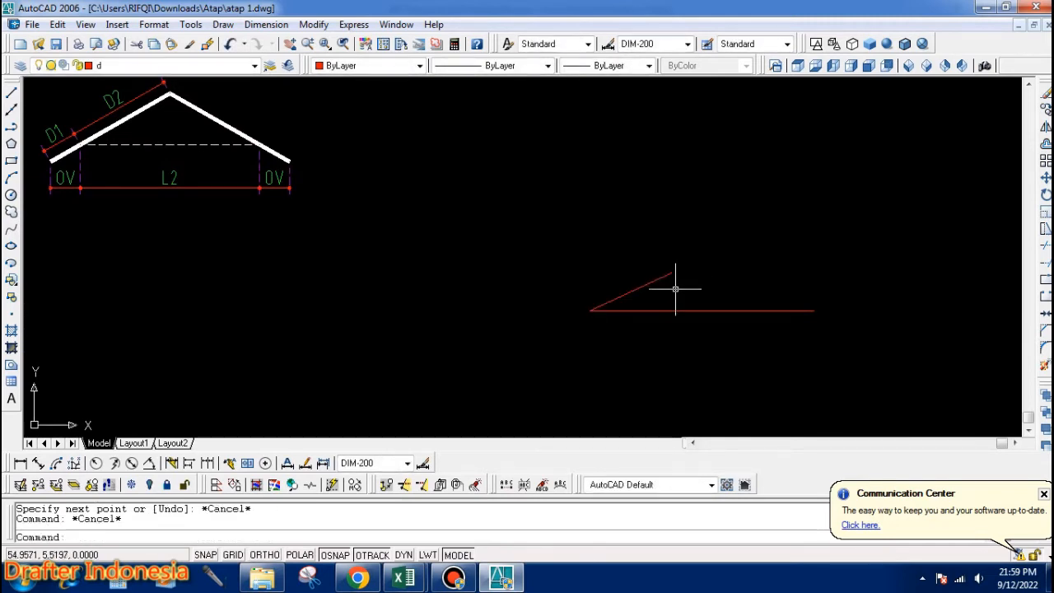
Mirror the sloping rafter about a vertical axis through its upper end, keeping the original, to form the opposite roof slope
scroll(676, 289, up, 2)
text(mi)
key(Return)
click(675, 288)
click(649, 266)
key(Return)
click(669, 267)
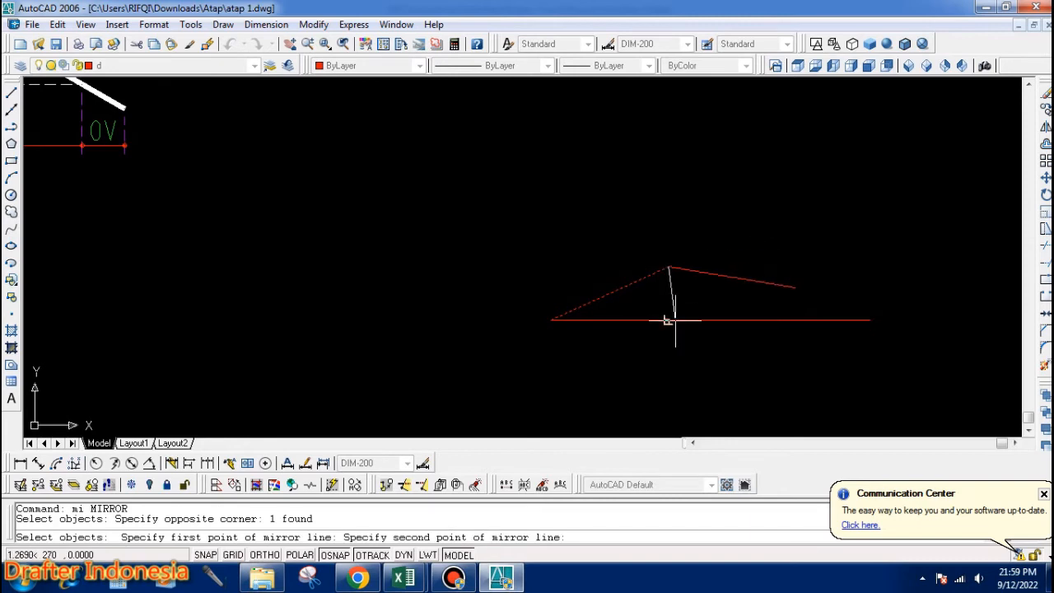
click(667, 319)
key(Return)
Draw a vertical line from the truss apex down to the base line
text(z)
key(Return)
click(631, 347)
click(787, 367)
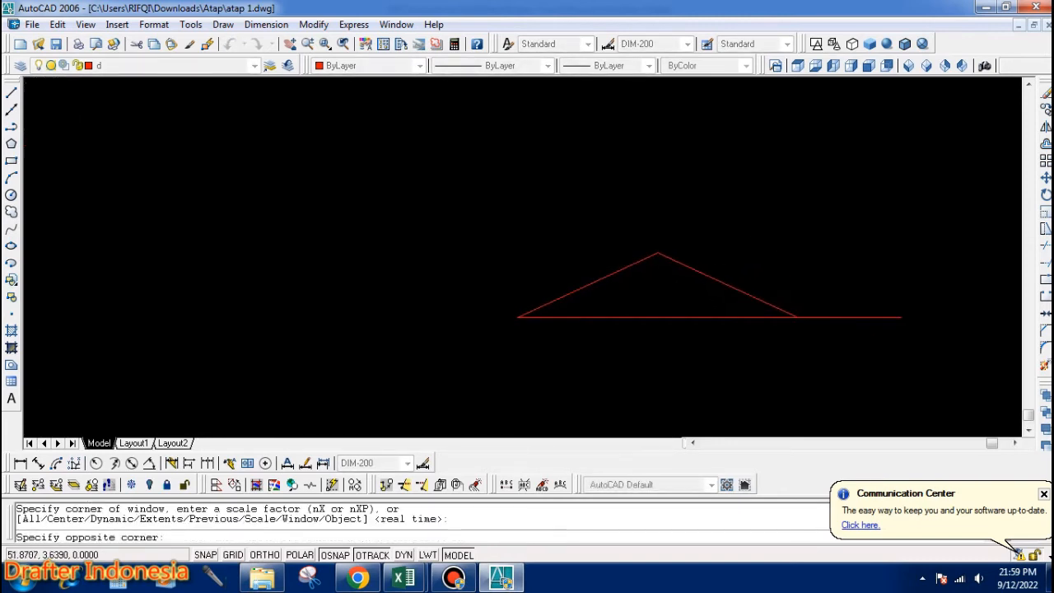
text(l)
key(Return)
click(572, 140)
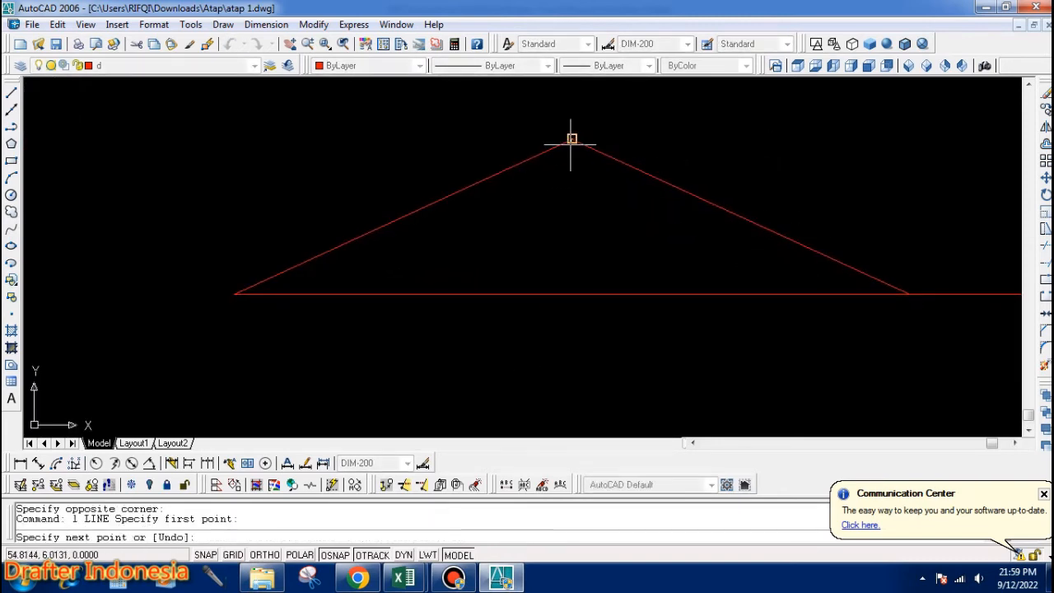
click(572, 293)
key(Return)
Draw zigzag web members from the apex to the base line, up to the left rafter and back down to the base
key(Return)
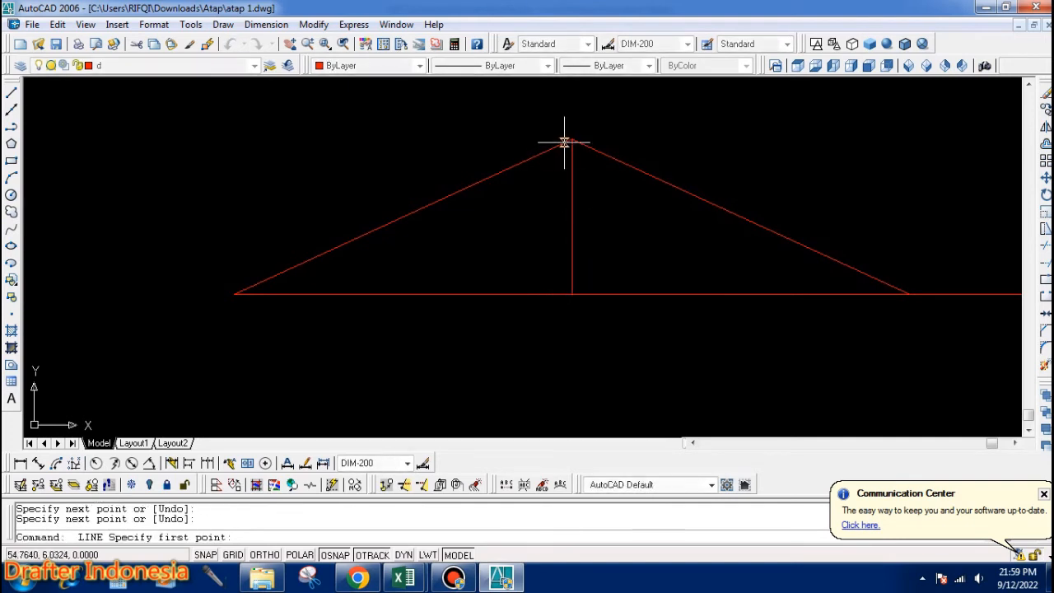
click(572, 141)
click(507, 293)
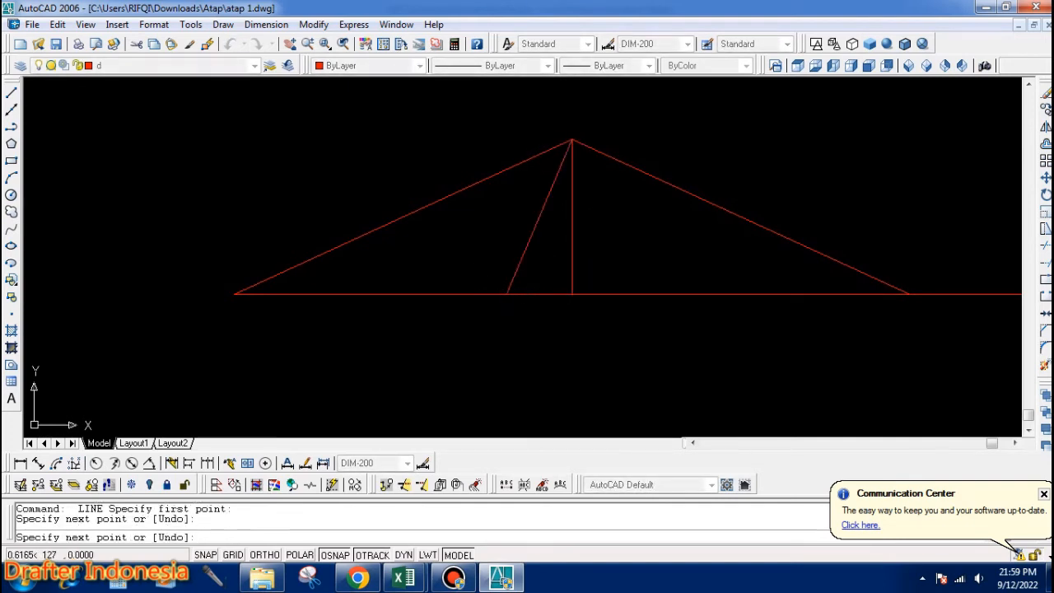
click(437, 202)
click(398, 295)
key(Return)
Erase the vertical line below the apex
text(e)
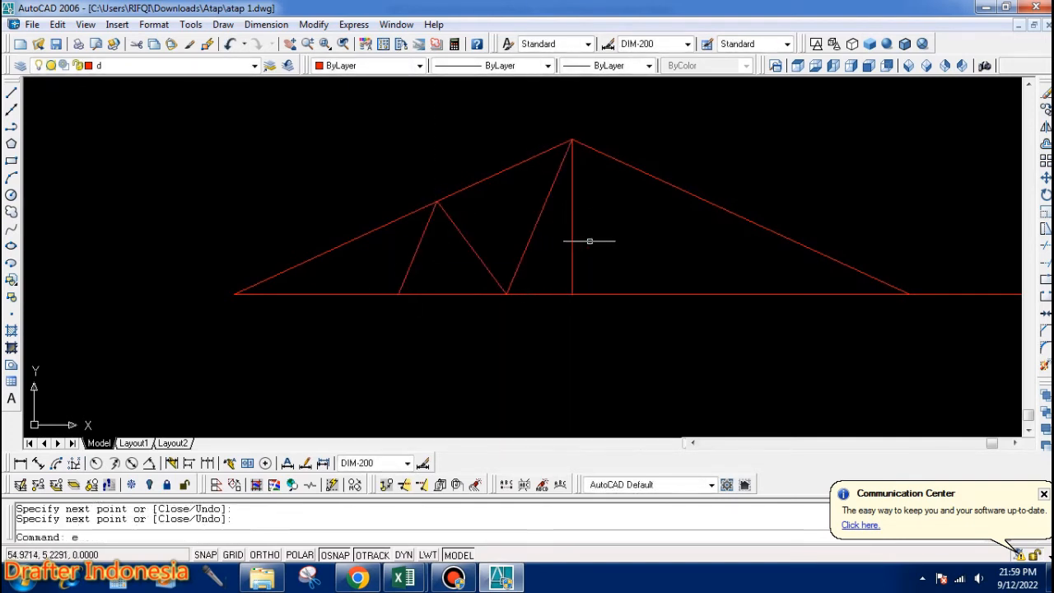
key(Return)
click(588, 240)
click(553, 249)
key(Return)
Offset the left rafter twice inward and the middle diagonal once to each side, using a distance picked from two points
text(o)
key(Return)
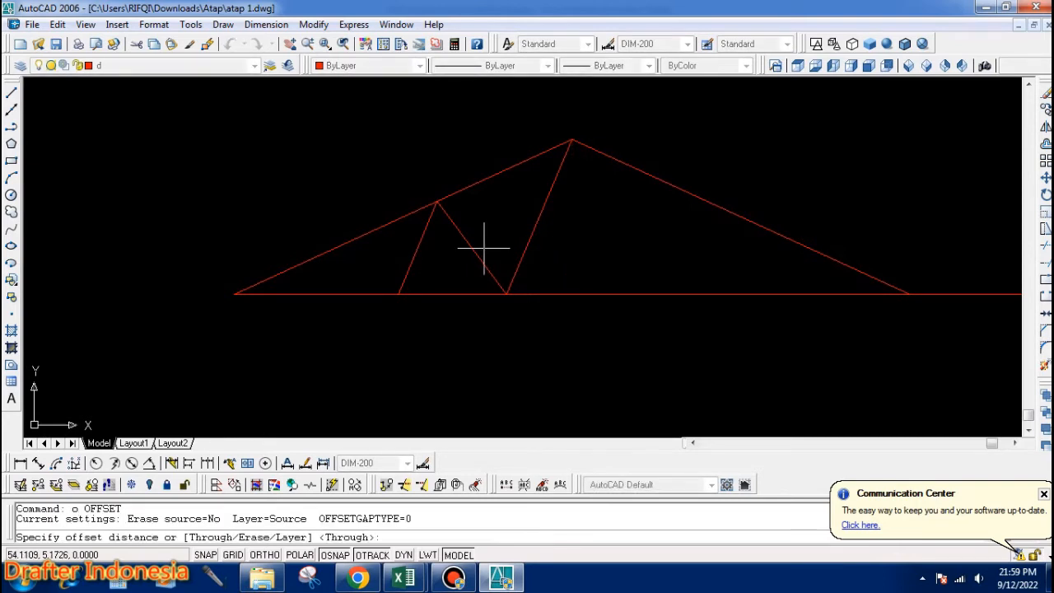
click(482, 243)
scroll(510, 237, up, 3)
click(476, 212)
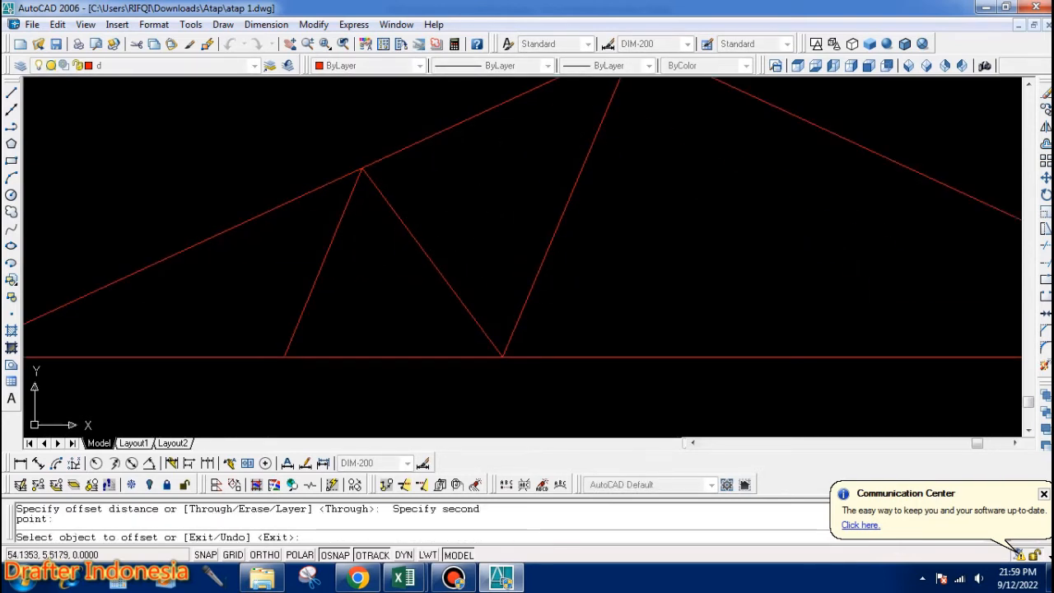
click(439, 133)
click(442, 171)
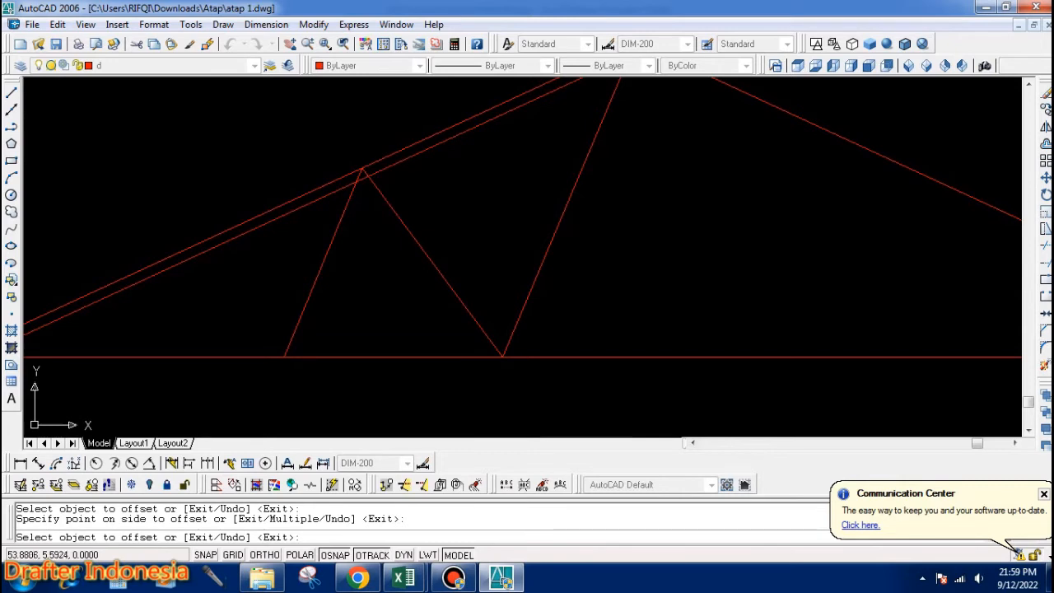
click(404, 161)
click(413, 193)
click(408, 233)
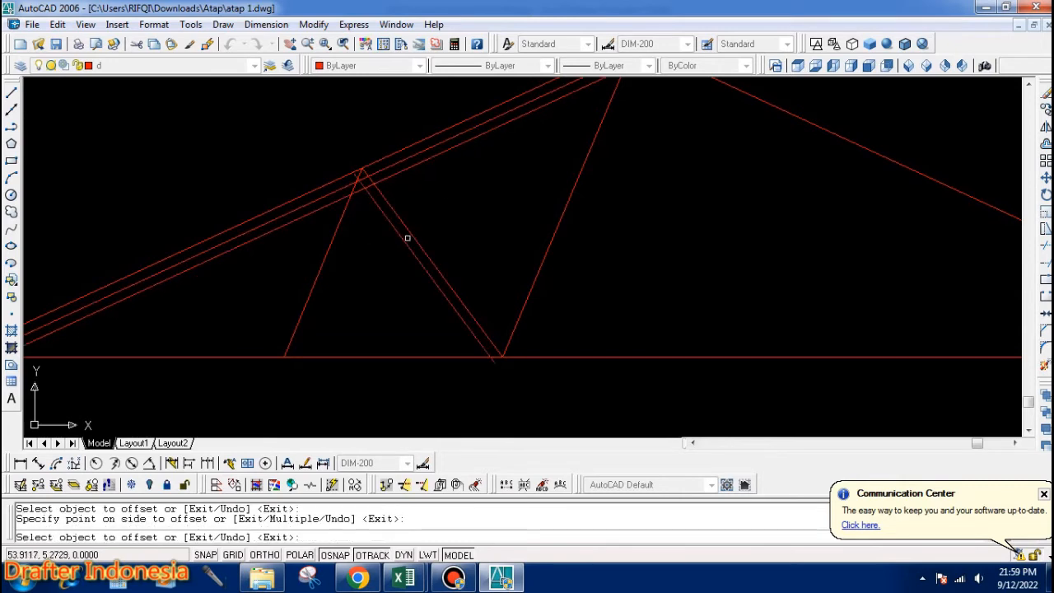
click(434, 220)
key(space)
Erase the leftmost web member running from the left rafter down to the base line
text(e)
click(355, 239)
click(312, 253)
key(space)
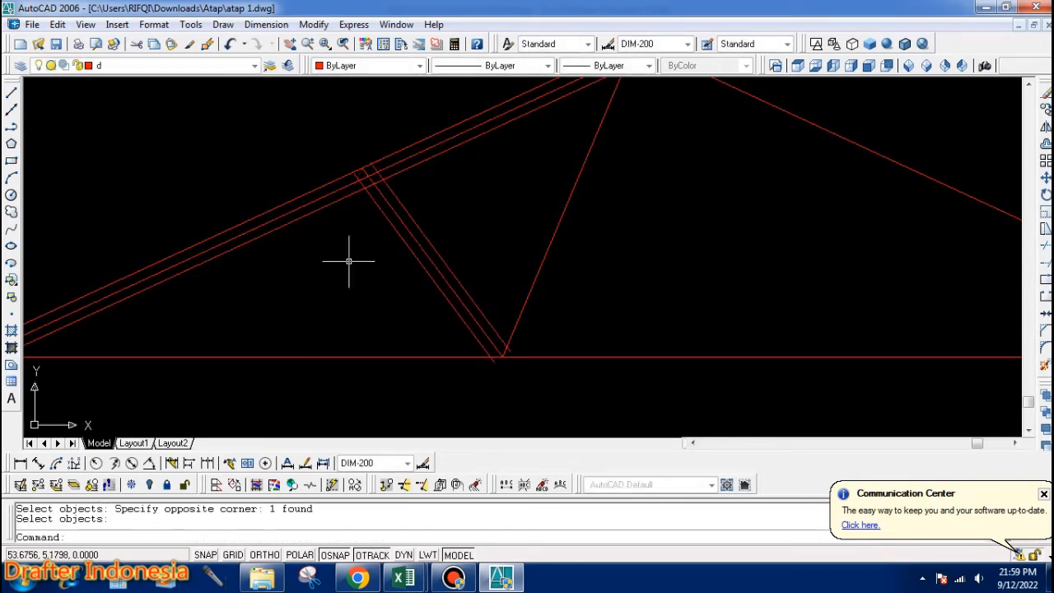
key(space)
click(584, 251)
key(Escape)
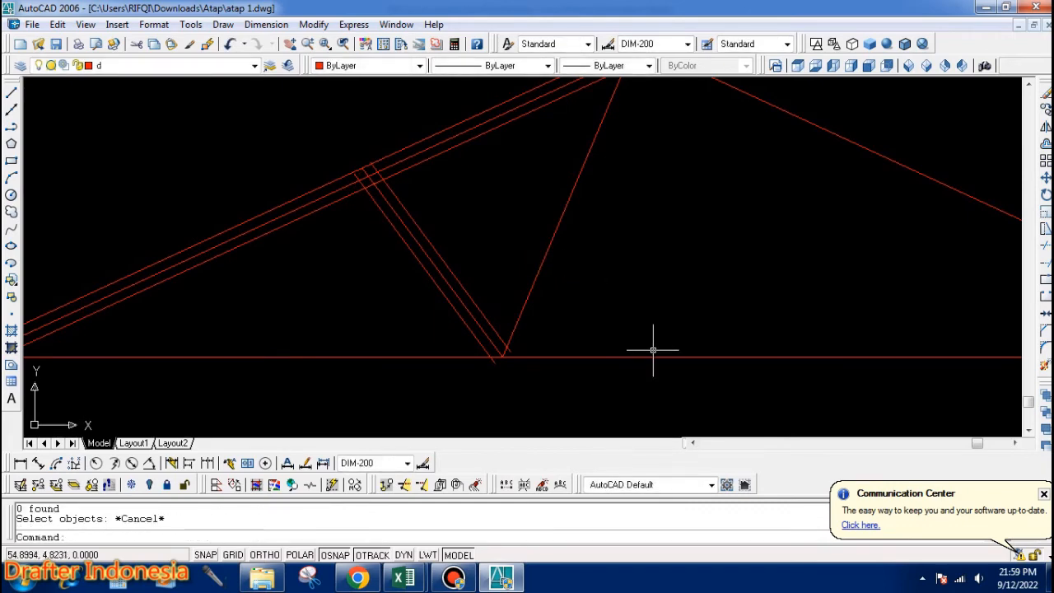
Offset the base line upward twice at the same distance to give the bottom chord its thickness
text(o)
key(space)
key(space)
click(626, 358)
click(631, 329)
click(608, 349)
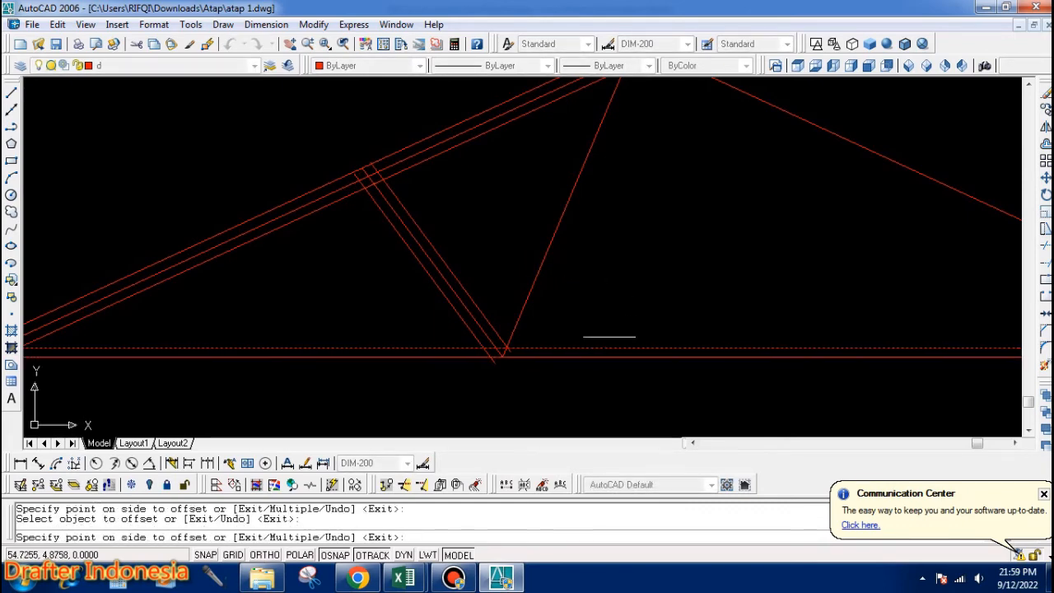
click(612, 333)
key(space)
Extend the right edge line of the offset diagonal down to the lowest base line
scroll(590, 280, down, 2)
text(z)
key(space)
click(596, 278)
click(519, 354)
text(ex)
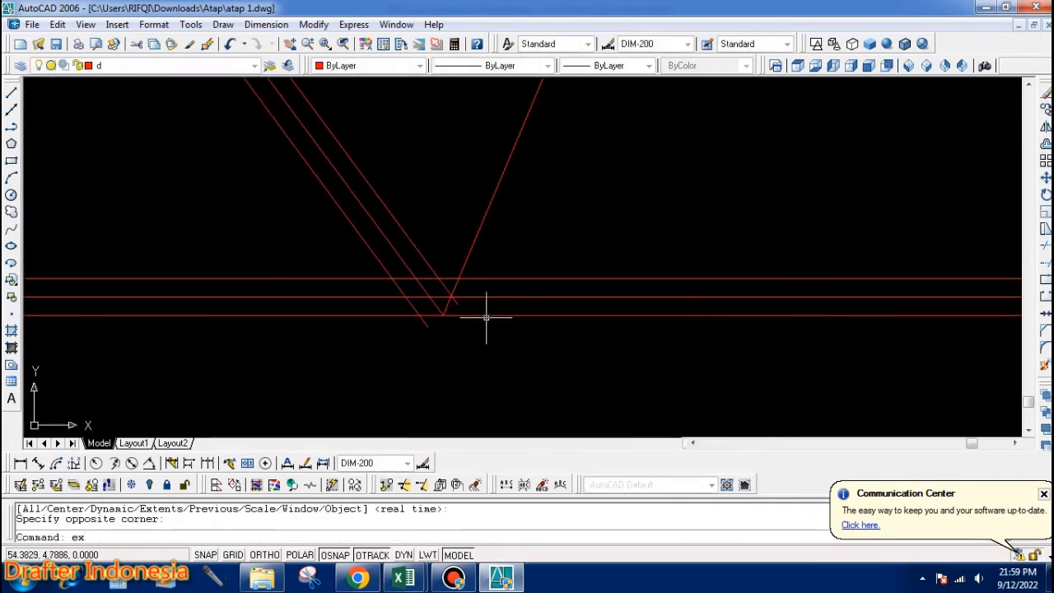
key(space)
click(477, 316)
click(472, 319)
key(space)
click(444, 297)
key(Escape)
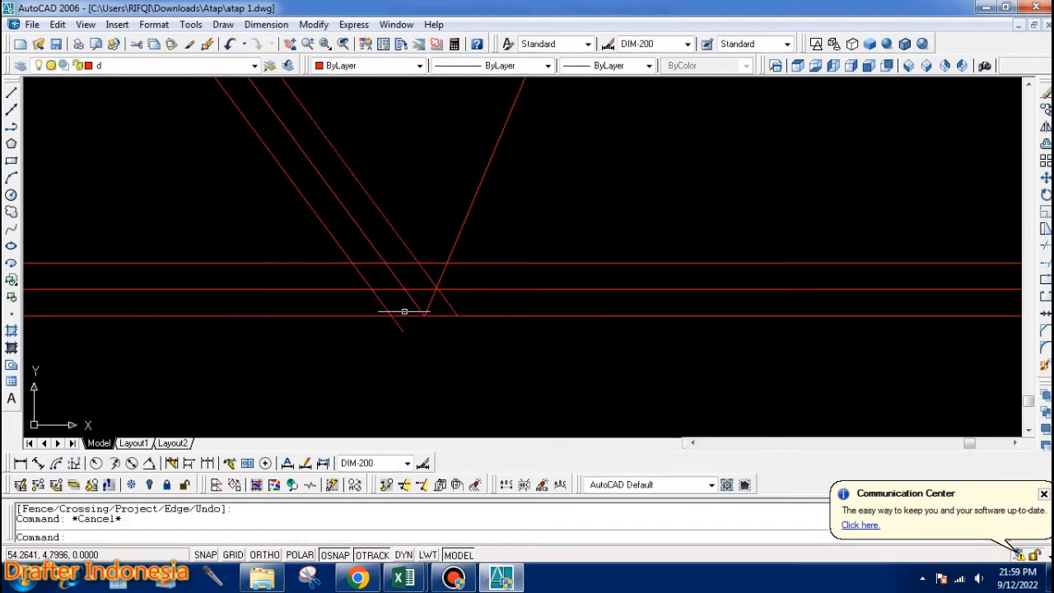
Trim the end of the diagonal's left edge line that overhangs below the base line
scroll(400, 312, up, 3)
text(t)
key(space)
key(space)
click(401, 340)
key(space)
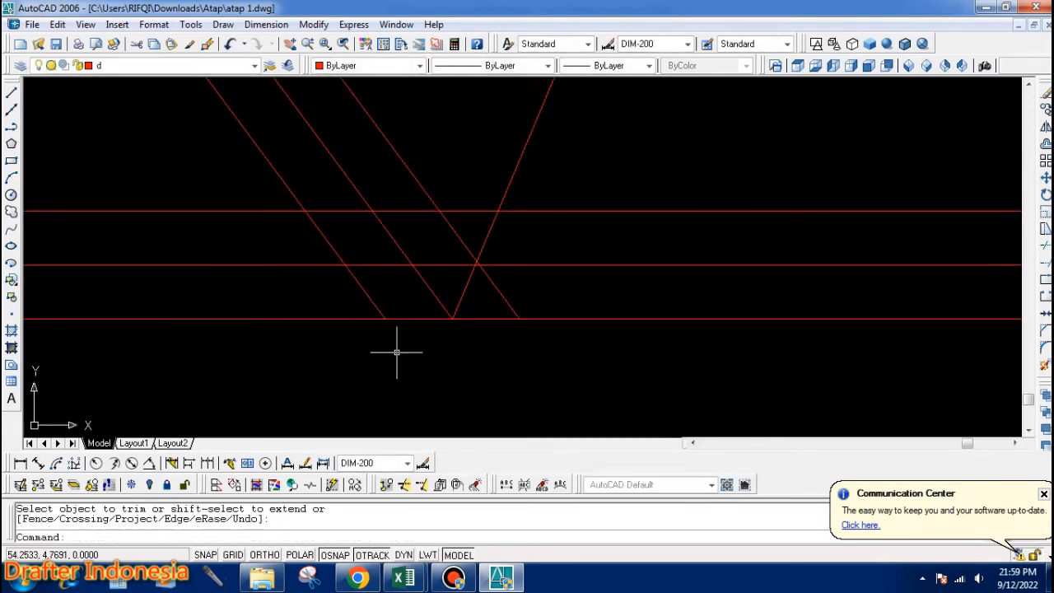
Extend the diagonal's left edge line up to the outermost rafter line
scroll(483, 363, down, 2)
scroll(364, 215, up, 3)
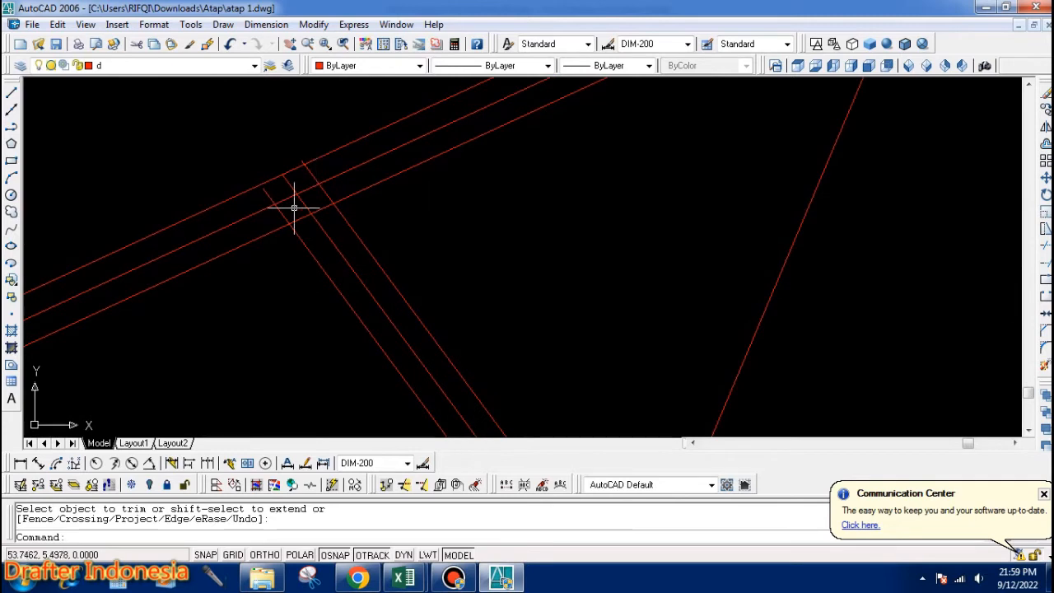
scroll(271, 193, up, 1)
text(ex)
key(space)
click(254, 154)
click(237, 184)
key(space)
click(262, 195)
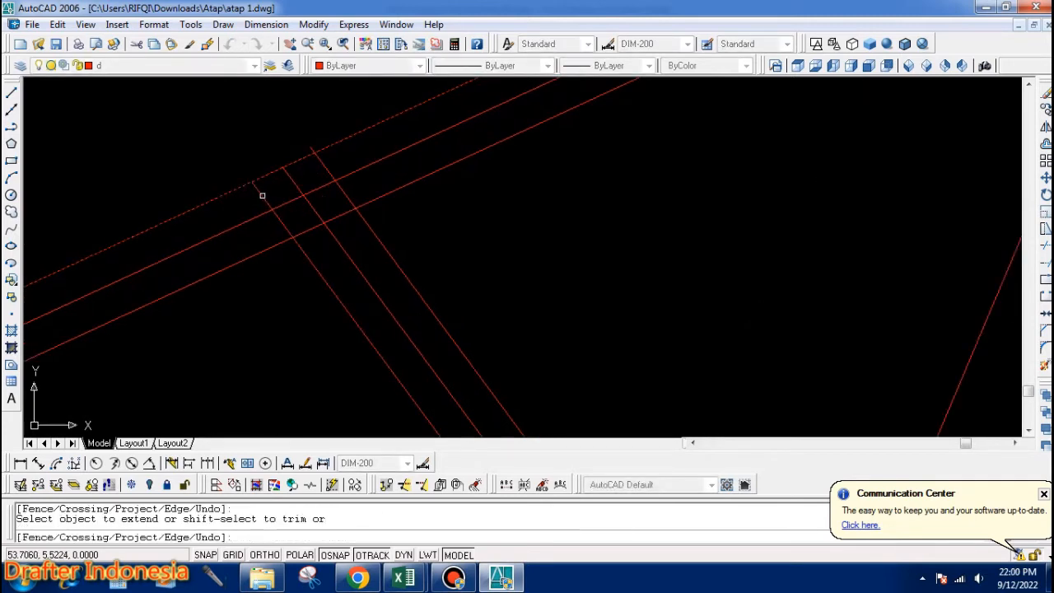
key(space)
key(Escape)
Trim the end of the diagonal's right edge line that projects above the outermost rafter line
text(tr)
key(space)
click(322, 135)
click(289, 181)
key(space)
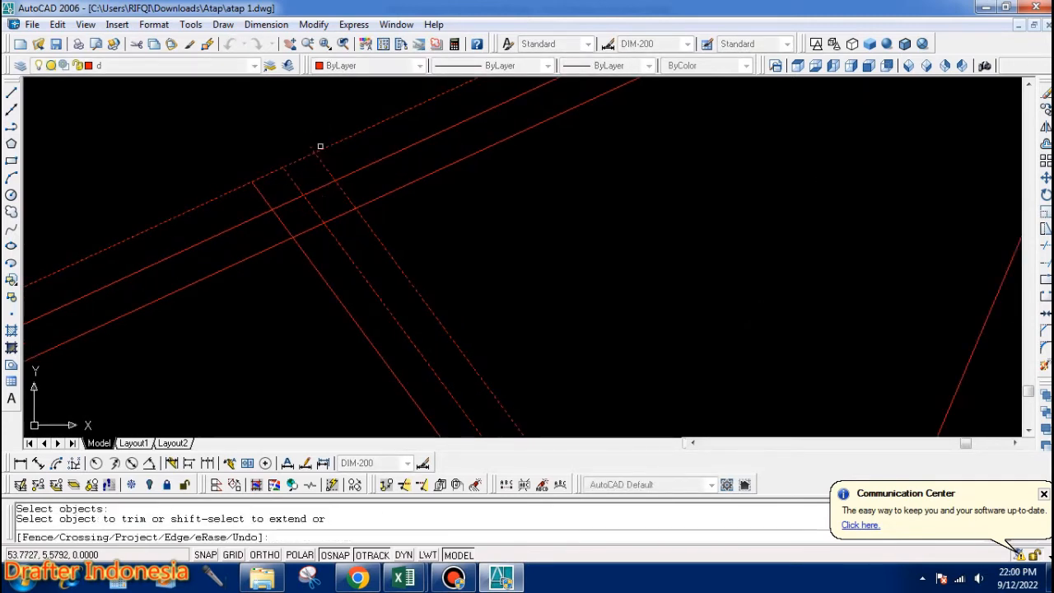
click(317, 148)
click(308, 146)
key(space)
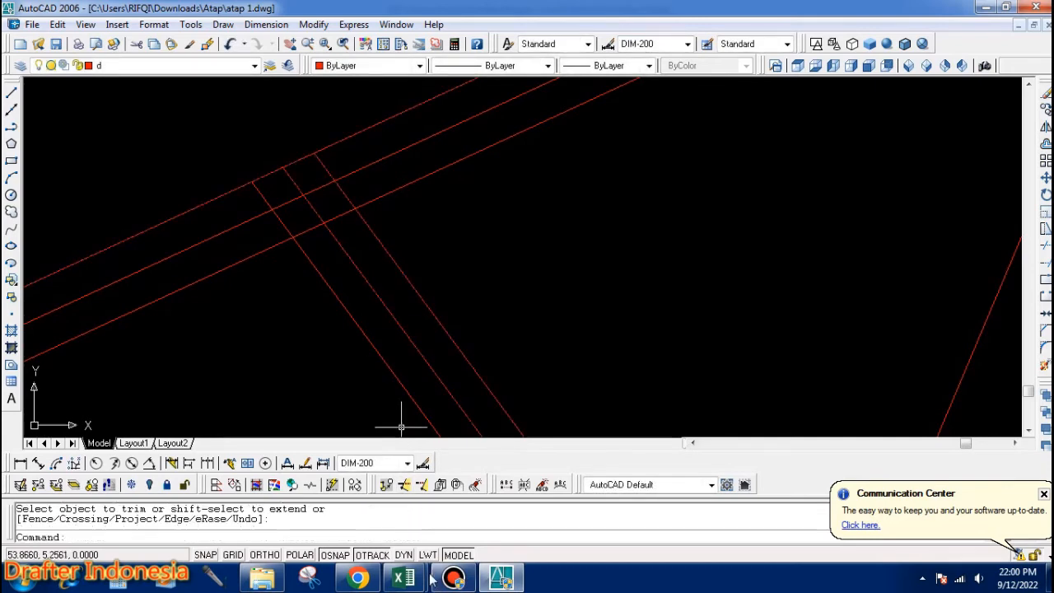
Look at the Overstek Sambungan table in Excel, and return to AutoCAD to compare it with the diagonal's joints
mouse_move(429, 578)
click(461, 498)
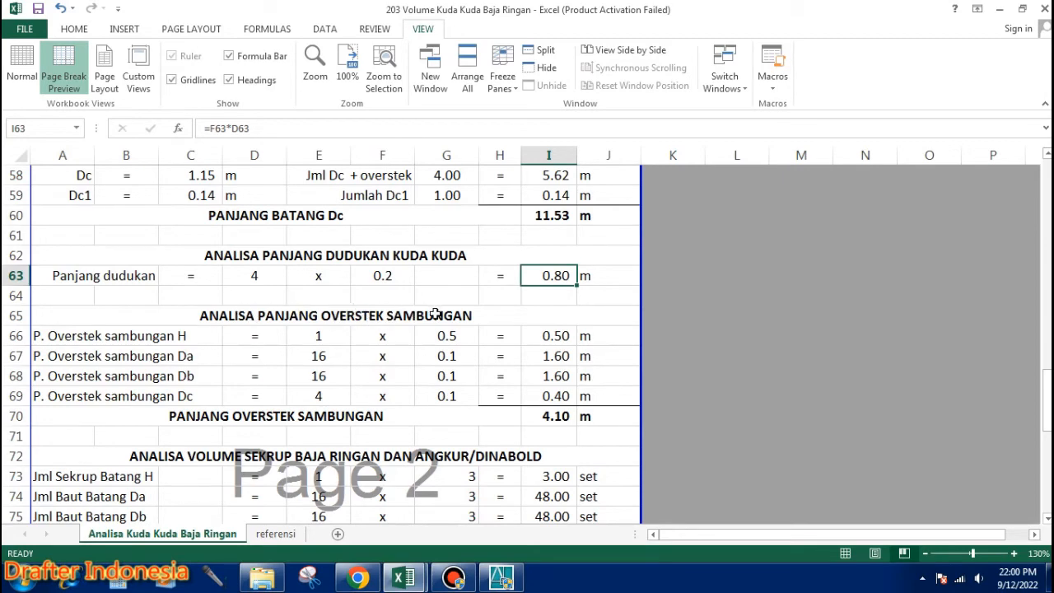
click(502, 576)
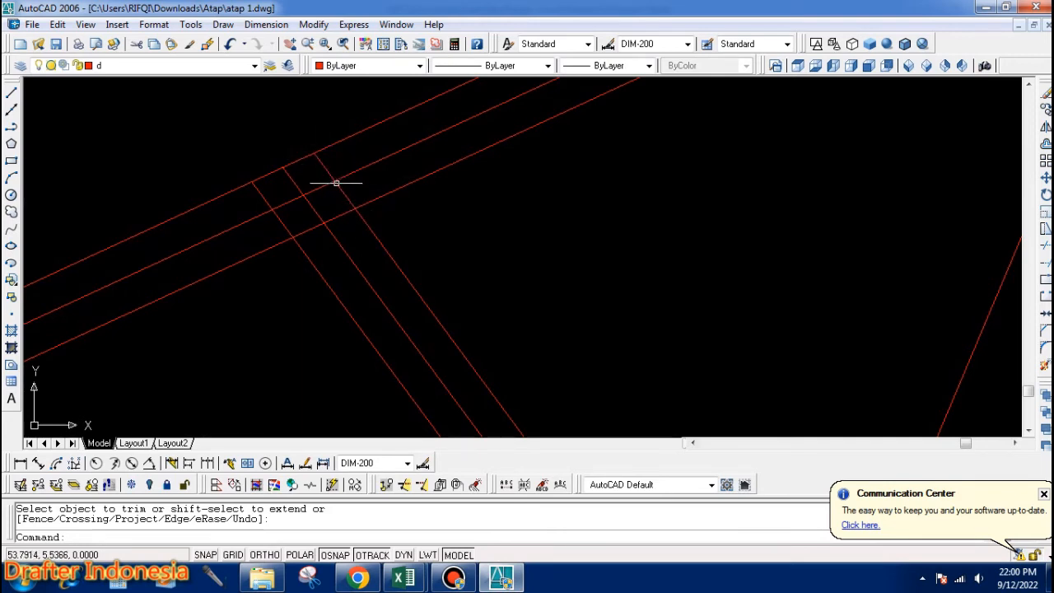
scroll(337, 181, down, 2)
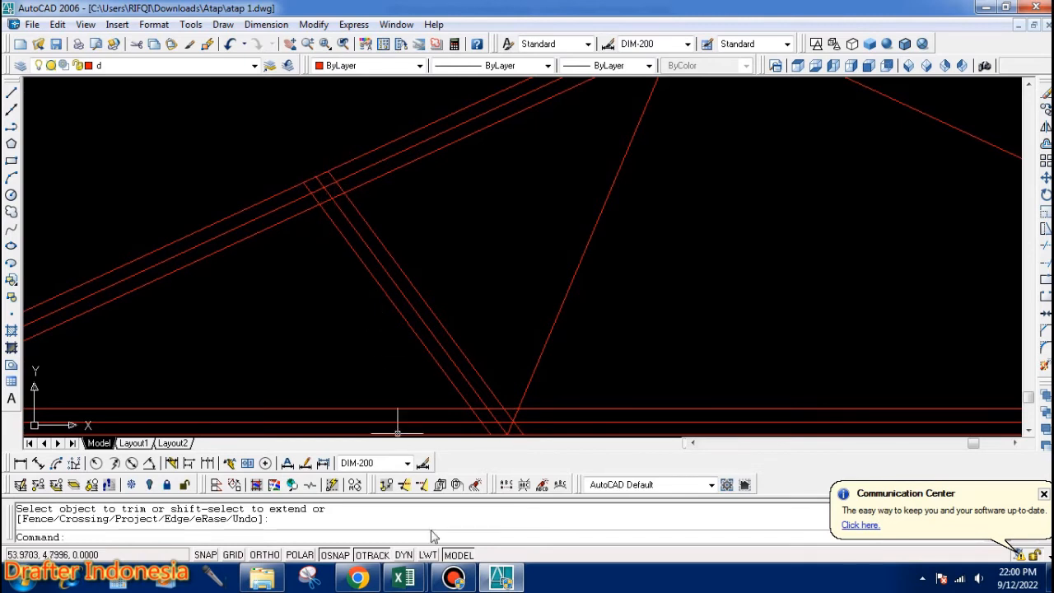
Switch to the Excel workbook and examine the count, length and formula of the H joint overlap, comparing it with the truss diagram
mouse_move(414, 582)
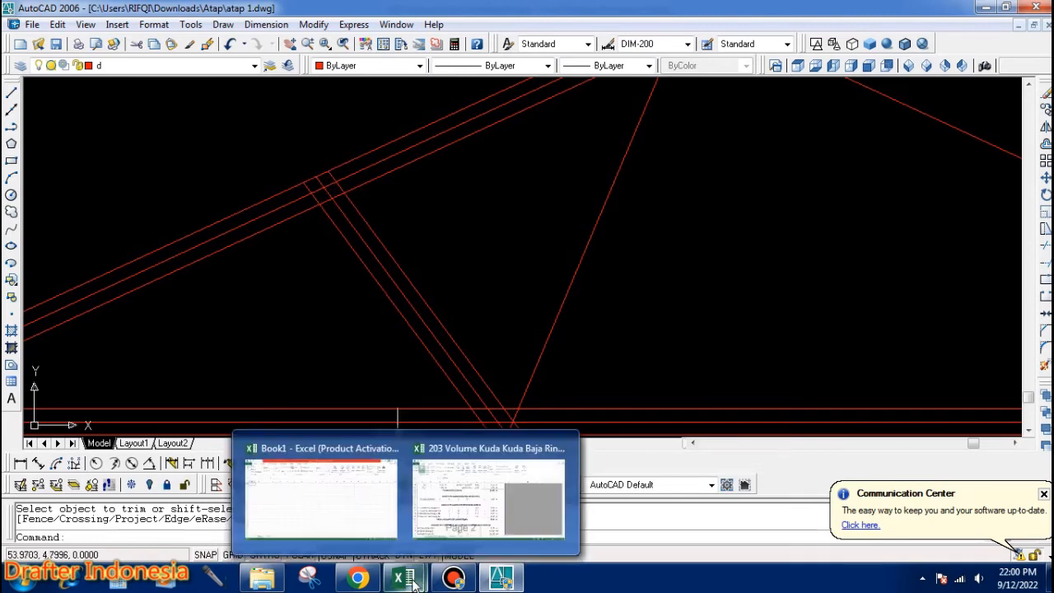
click(453, 503)
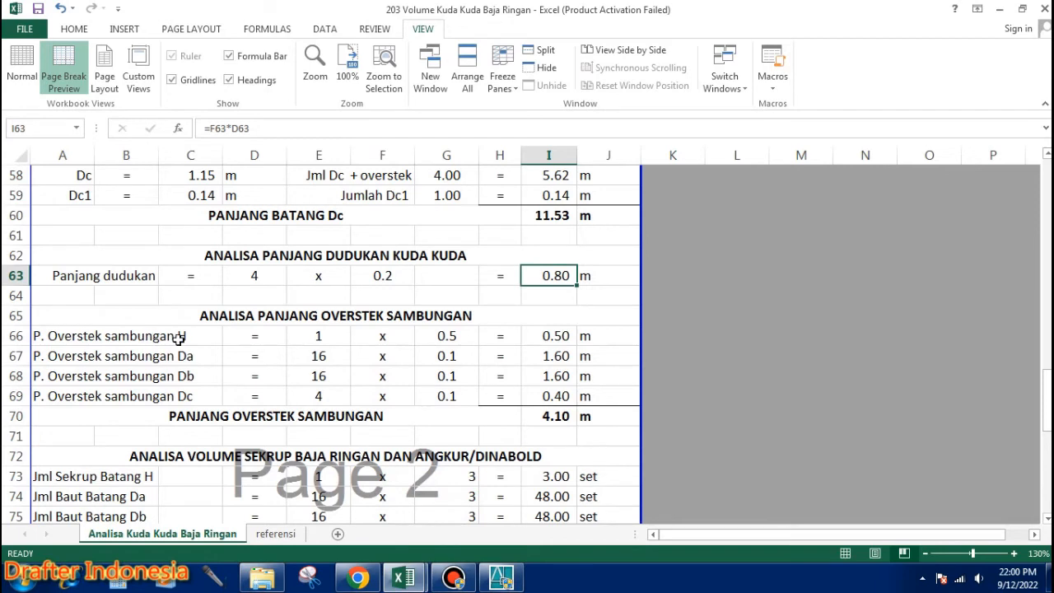
click(321, 335)
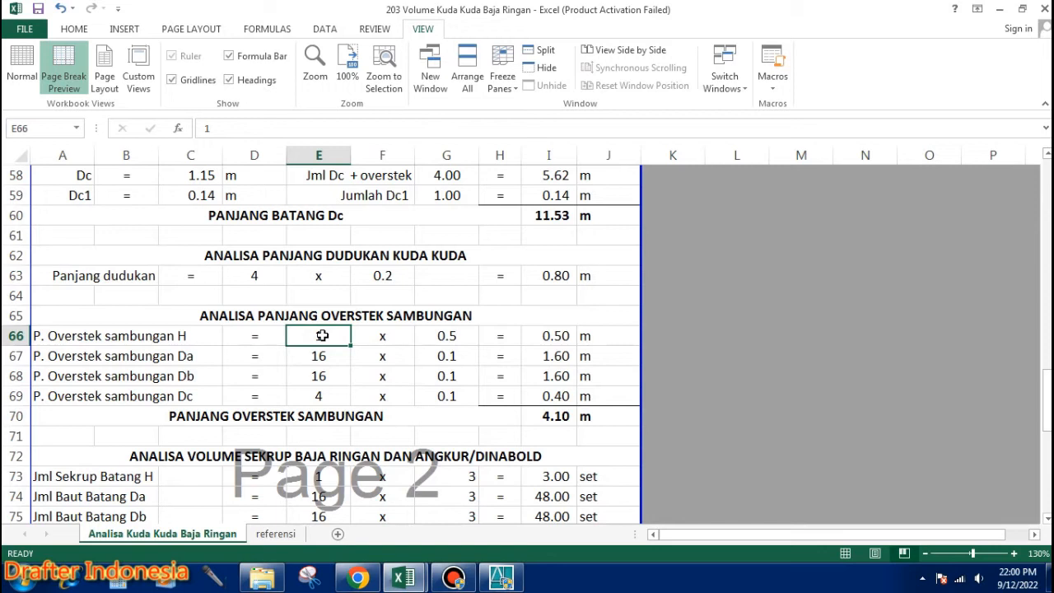
click(452, 336)
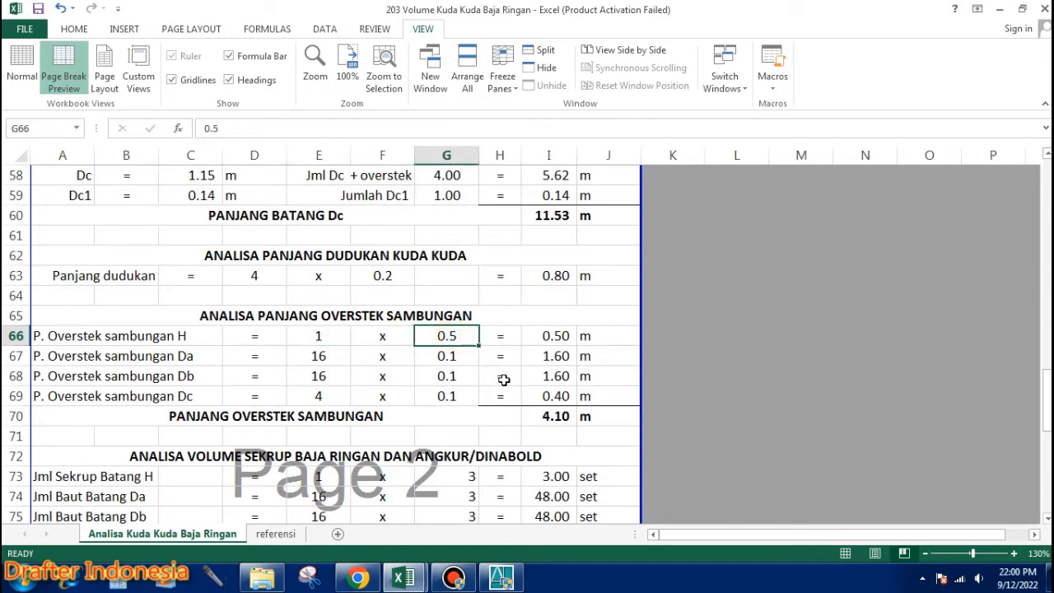
click(549, 335)
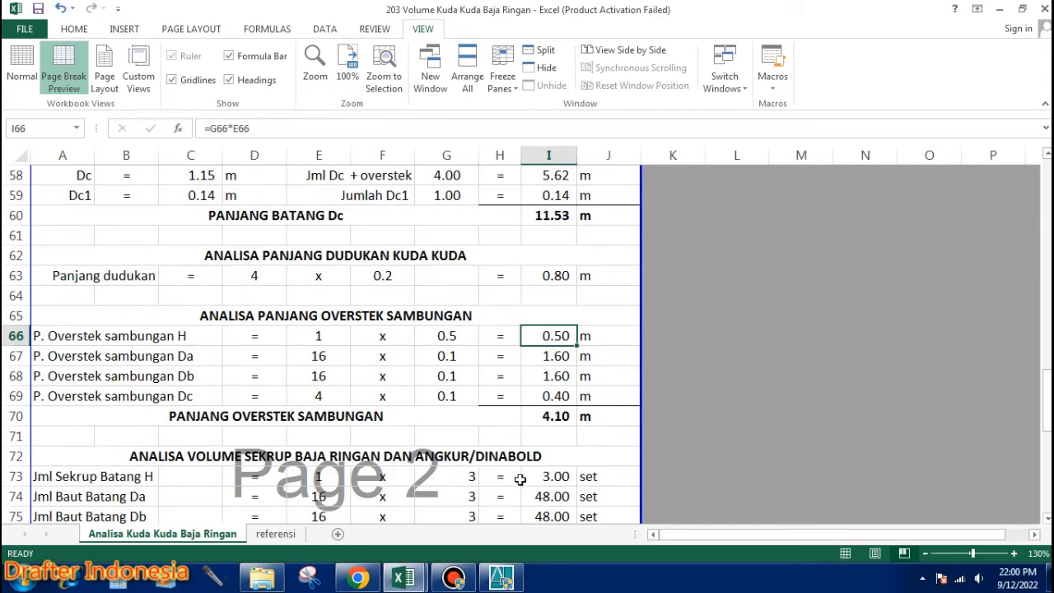
scroll(492, 371, up, 14)
scroll(493, 370, up, 5)
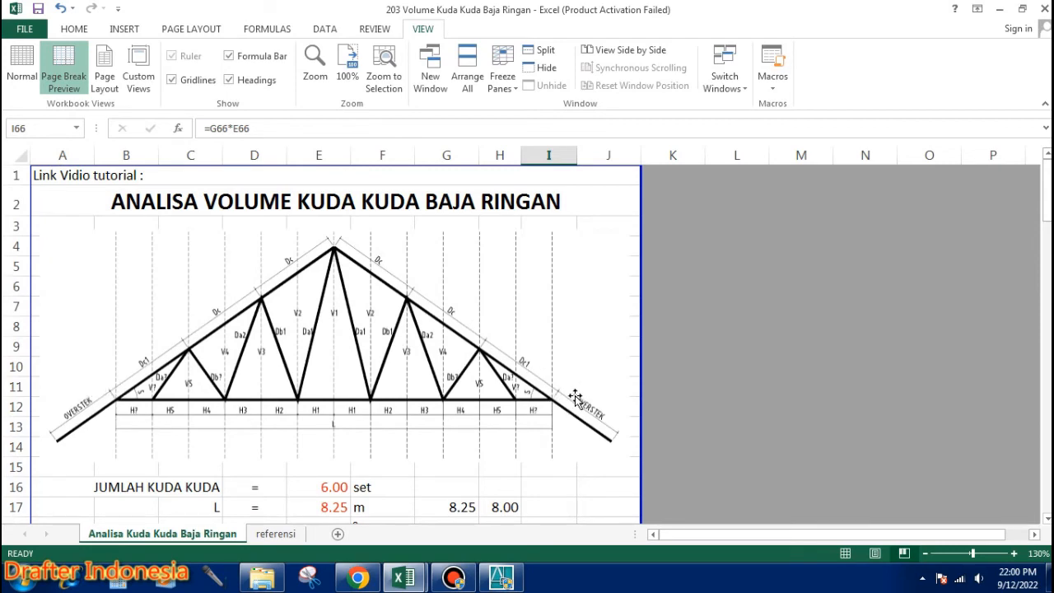
scroll(502, 371, down, 6)
scroll(504, 371, down, 11)
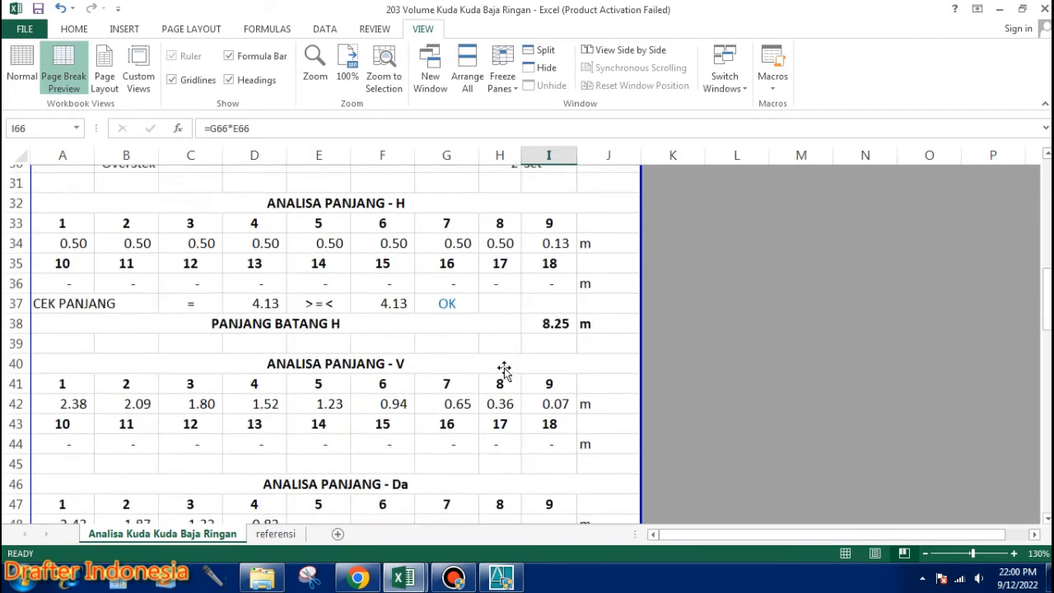
scroll(511, 367, down, 3)
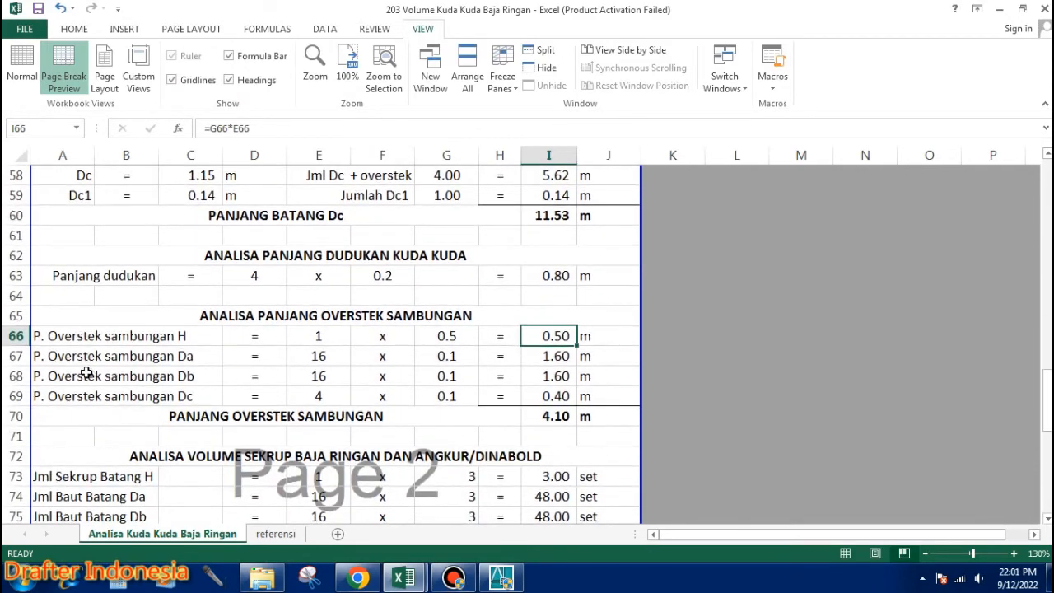
Examine the joint count, overlap length and total formula in the Da and Db rows of the Overstek Sambungan table
click(326, 357)
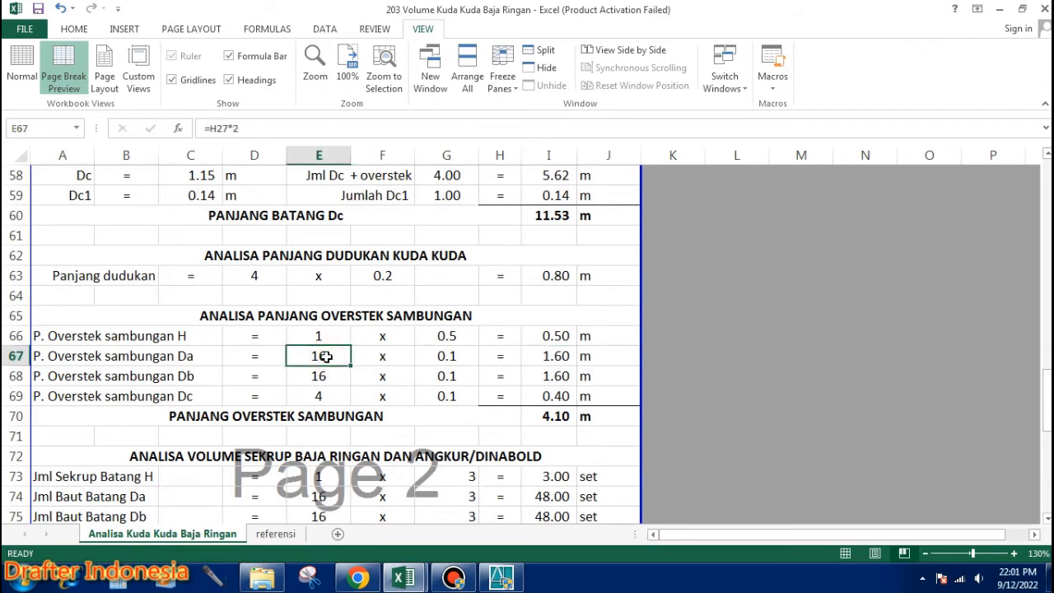
click(454, 356)
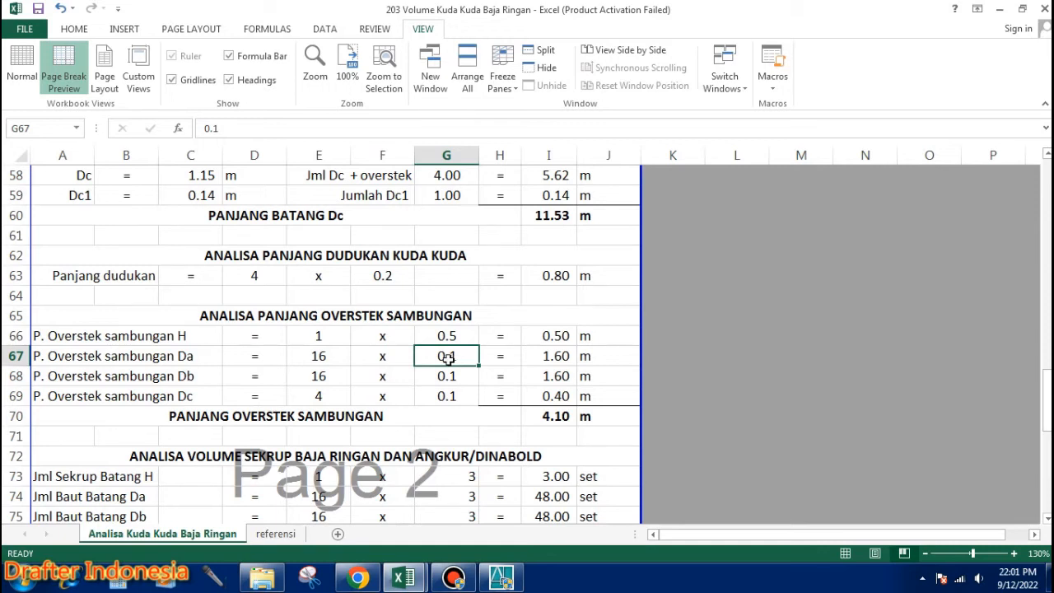
click(564, 359)
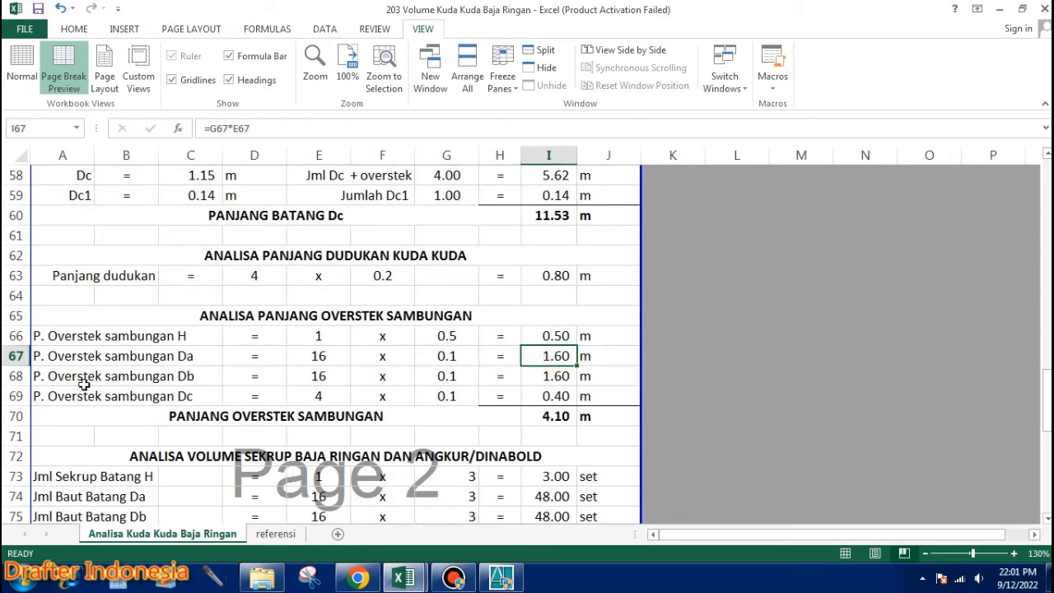
click(324, 379)
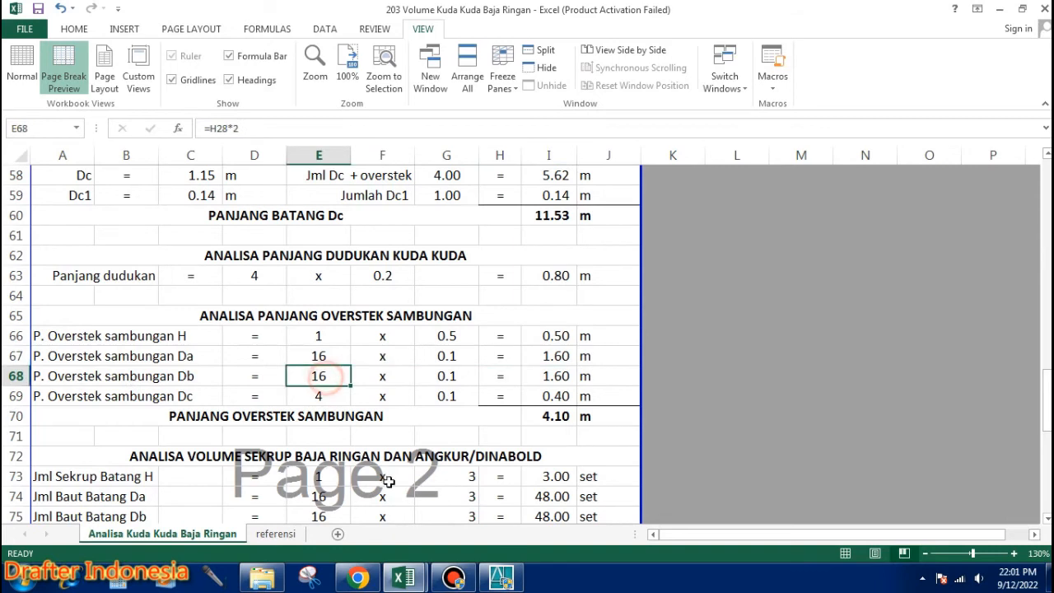
click(459, 377)
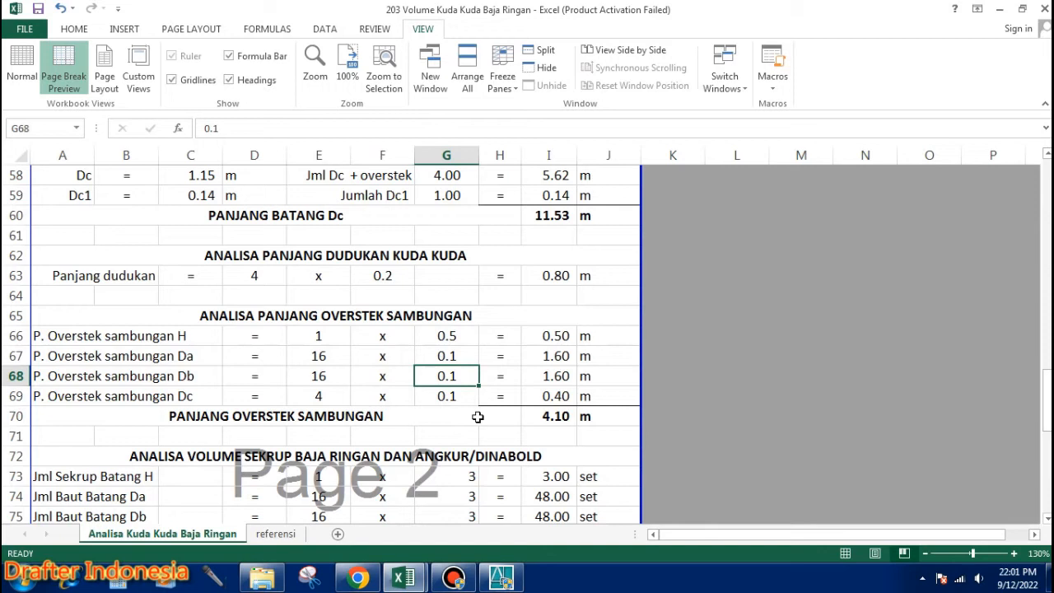
click(557, 375)
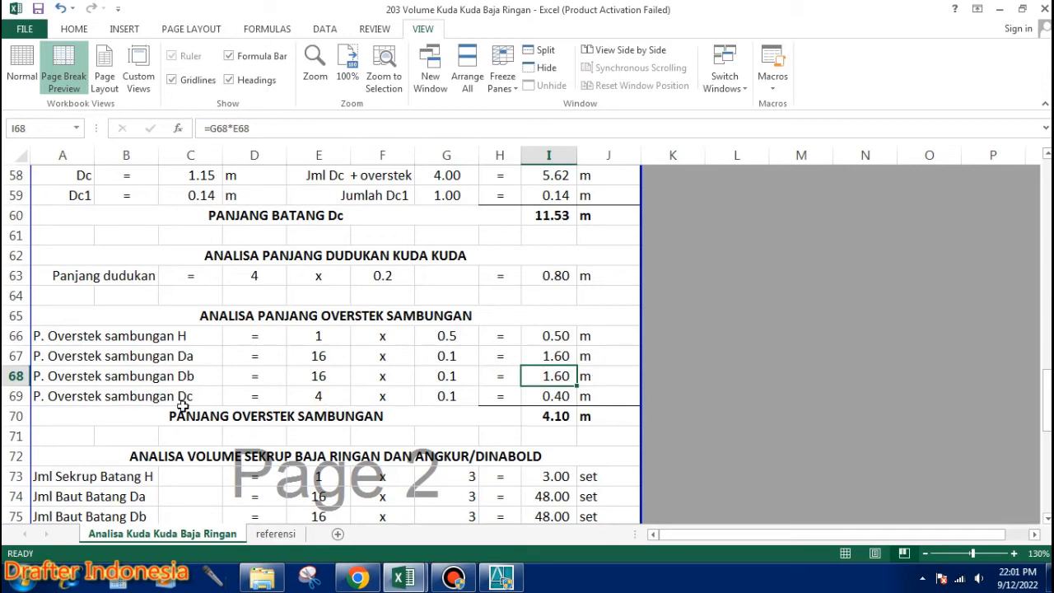
Examine the Dc joint overlap row and the sum formula for the total Panjang Overstek Sambungan
click(323, 400)
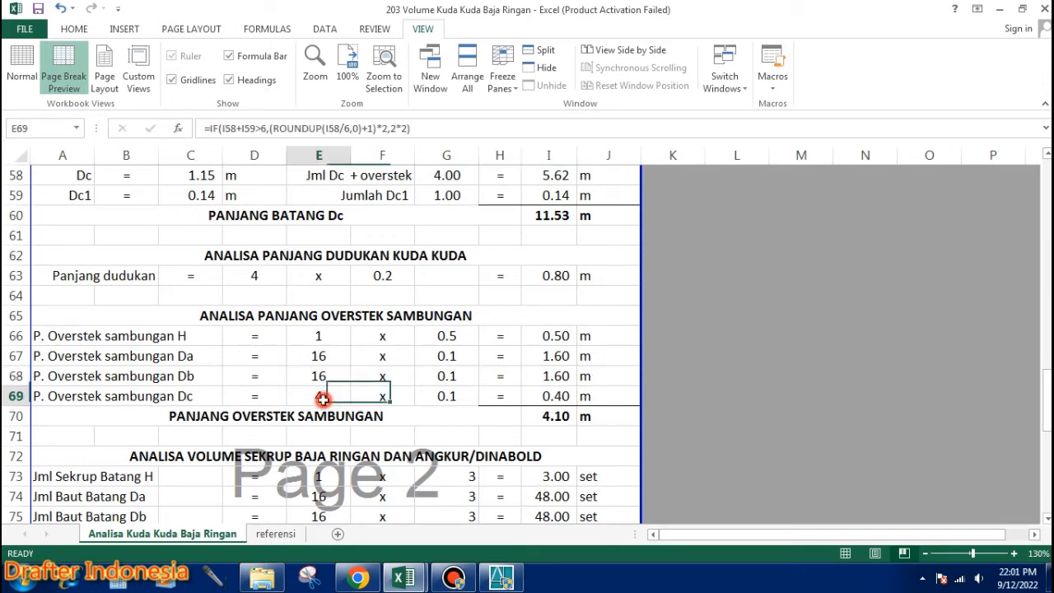
click(440, 396)
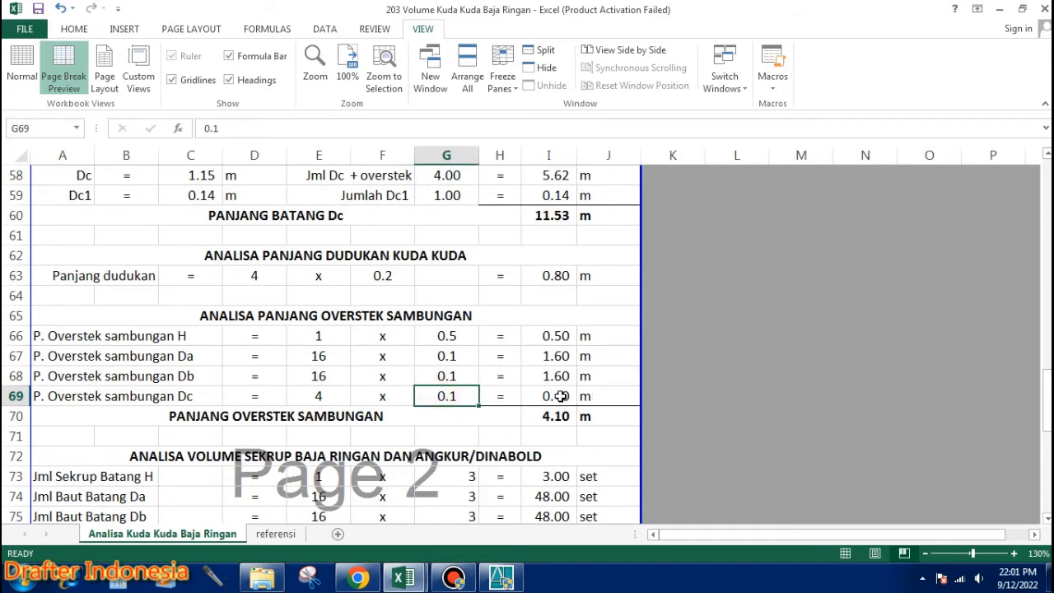
click(560, 396)
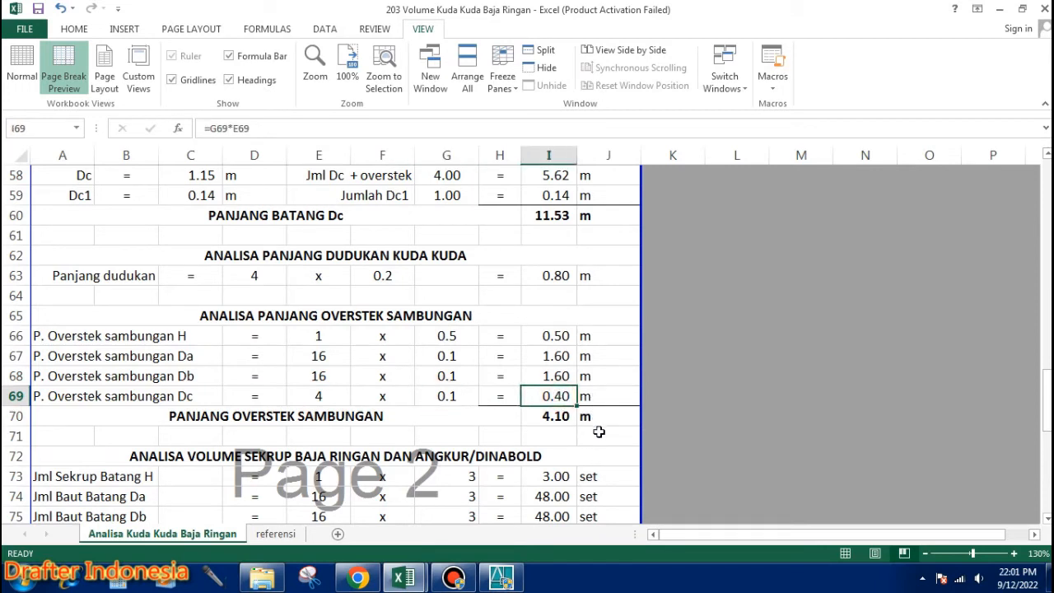
click(560, 417)
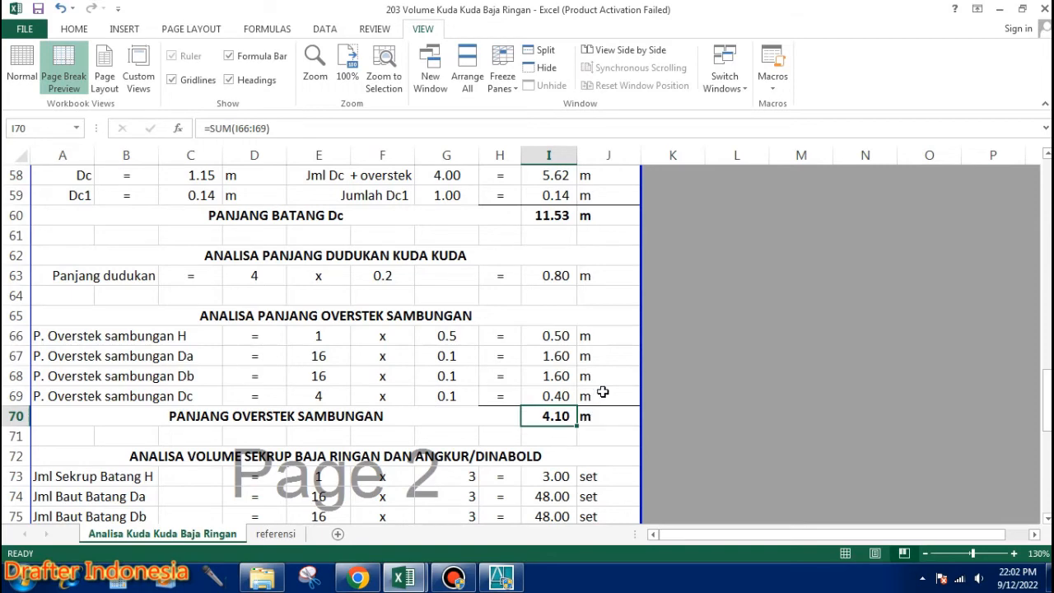
Examine the screw count formulas for the H, Da and Db members, comparing the joints with the truss diagram
scroll(602, 392, down, 2)
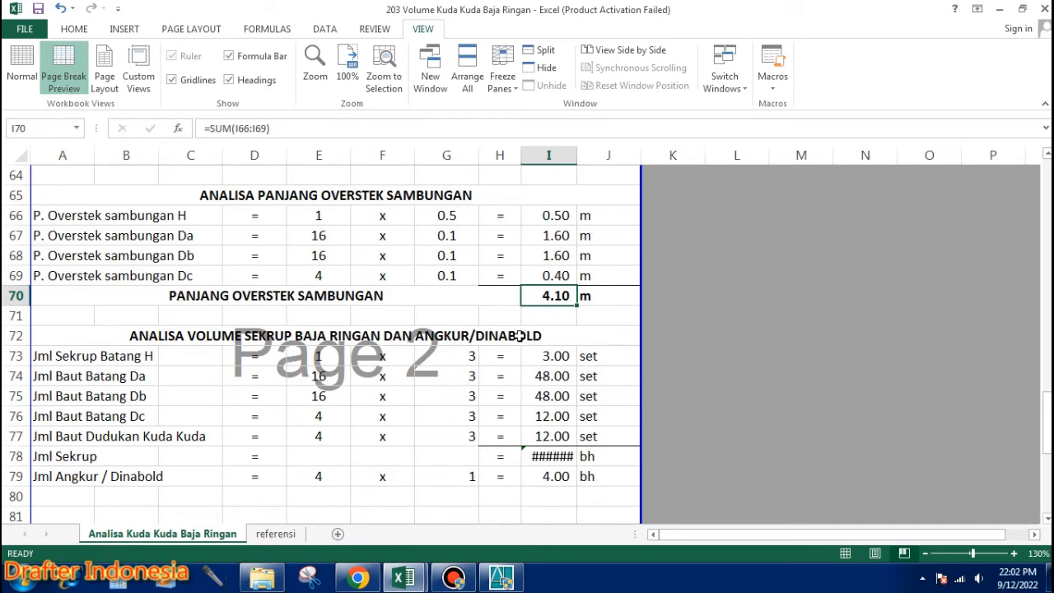
scroll(82, 366, down, 1)
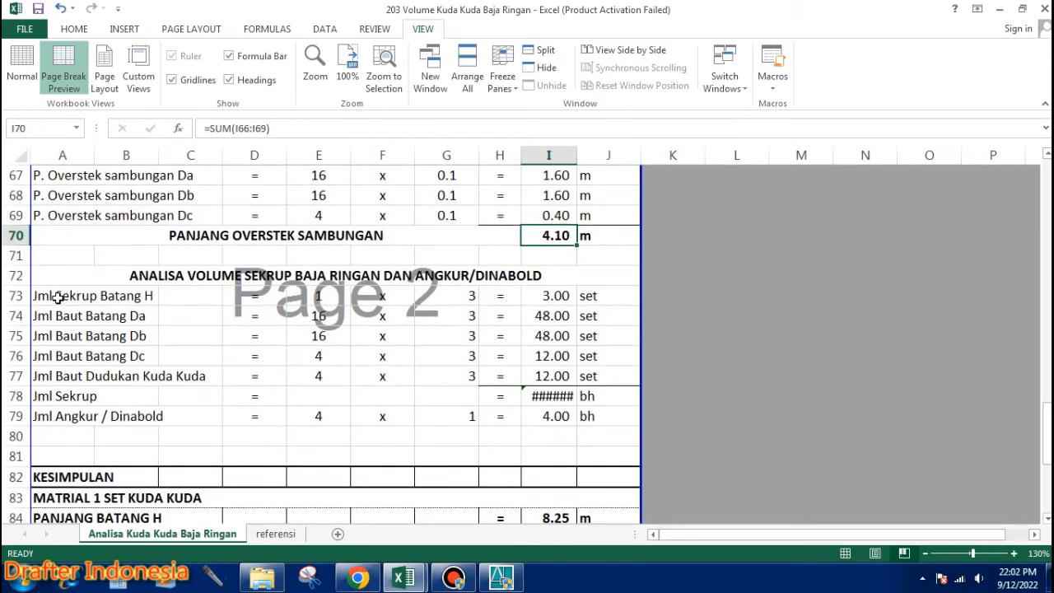
click(318, 297)
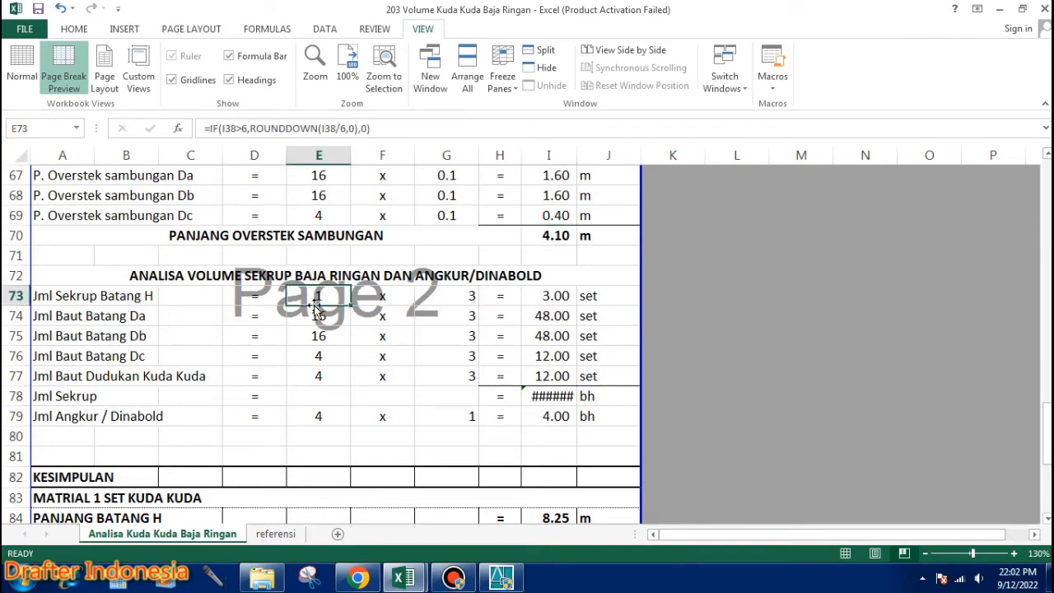
click(469, 296)
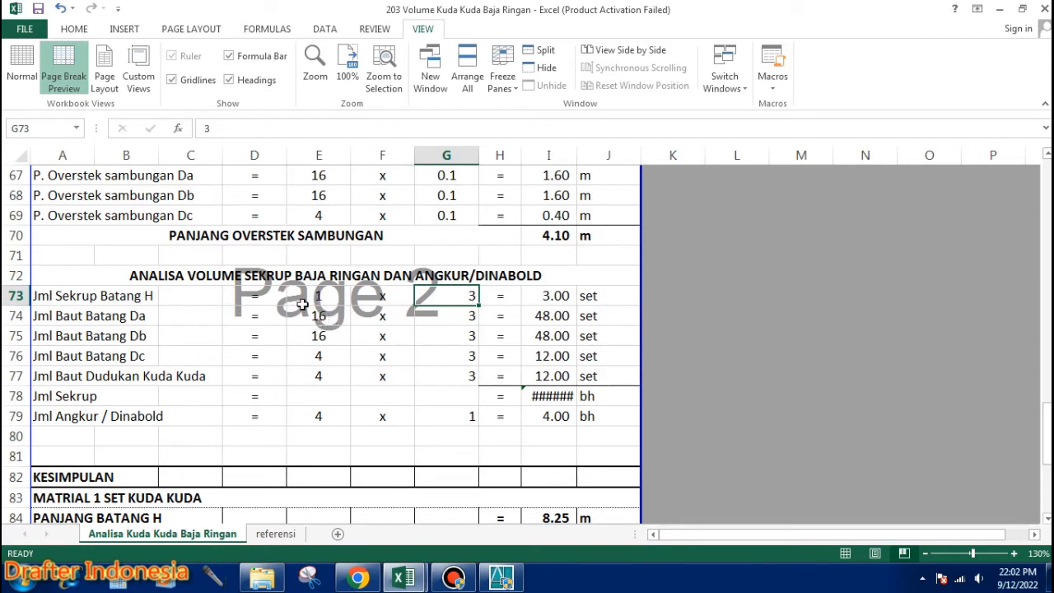
click(326, 315)
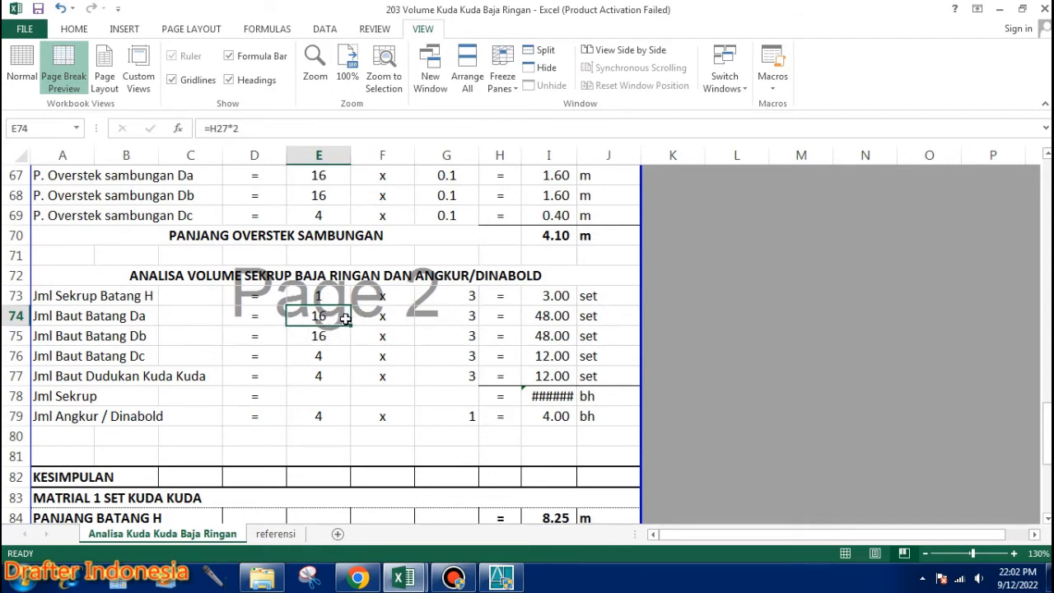
scroll(345, 319, up, 8)
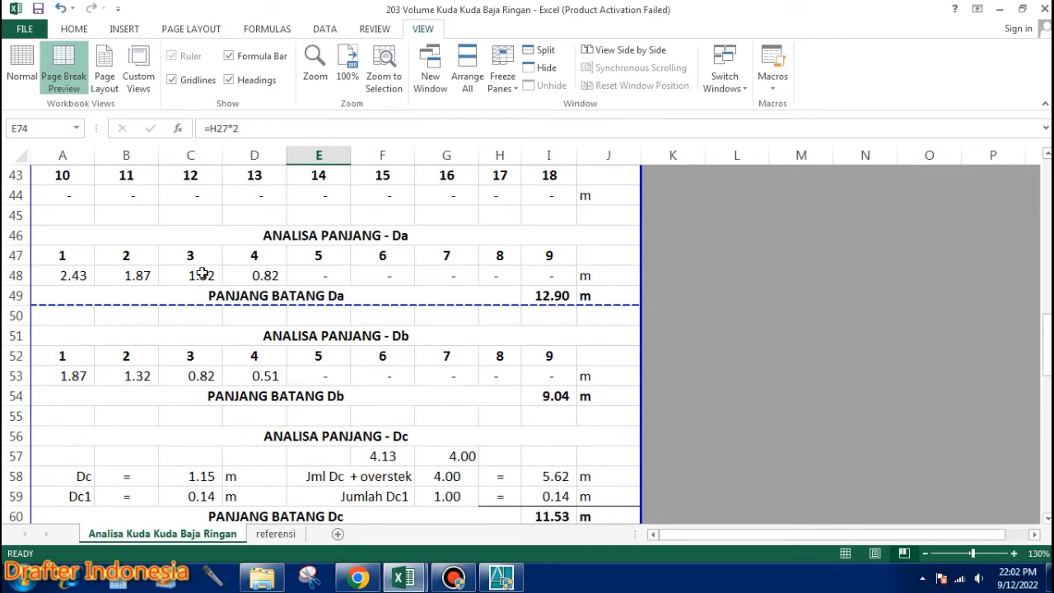
scroll(260, 278, up, 14)
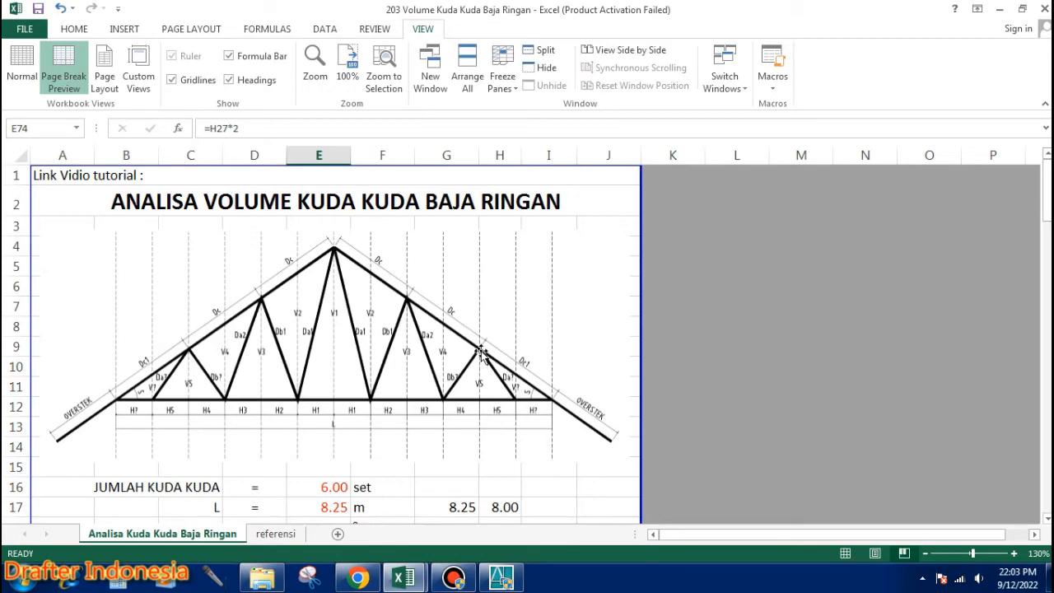
scroll(381, 354, down, 6)
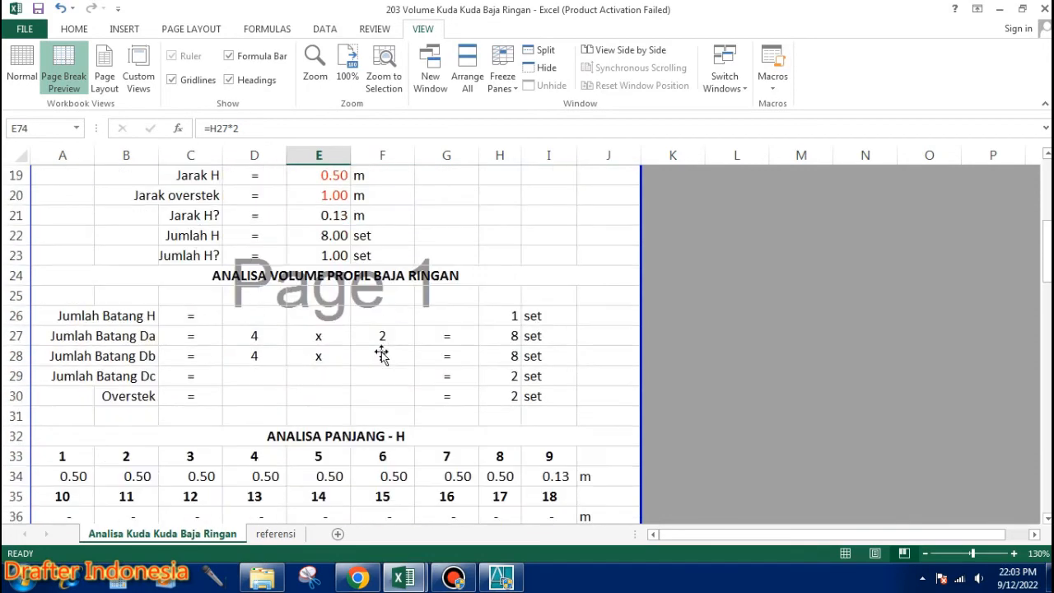
scroll(381, 354, down, 14)
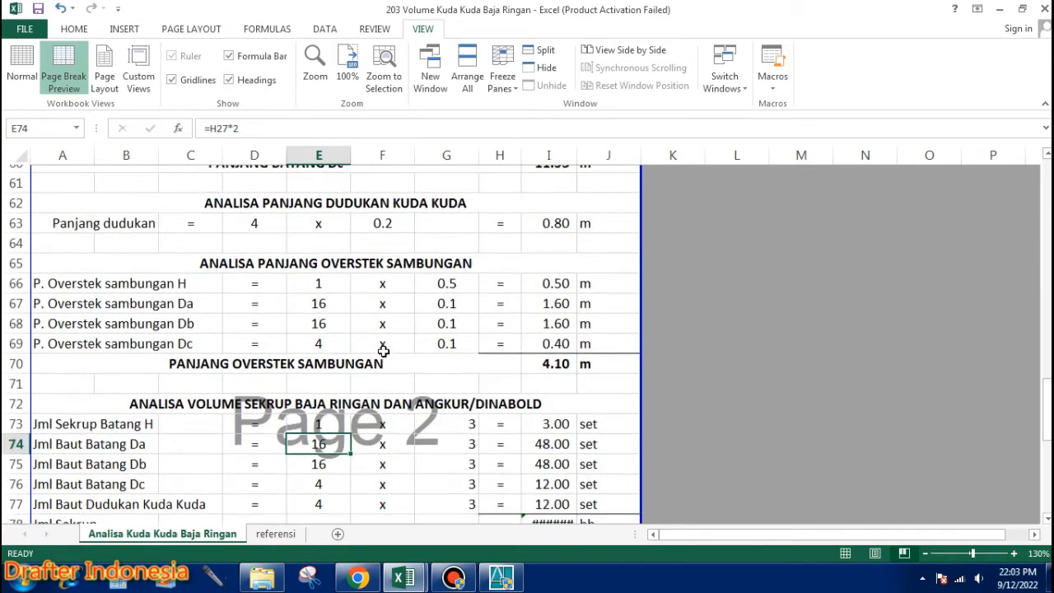
scroll(383, 352, down, 1)
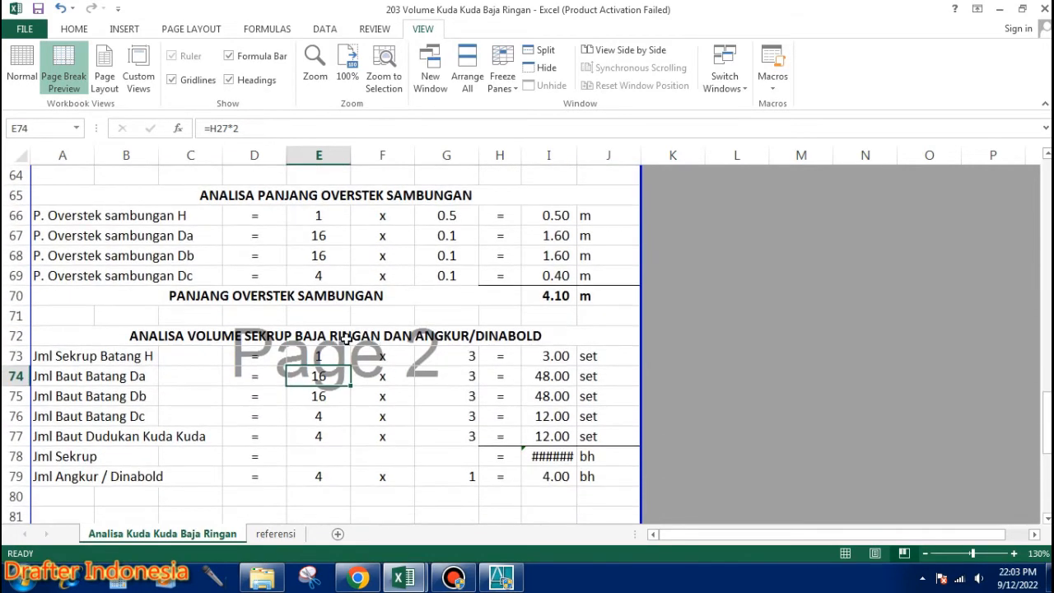
click(321, 397)
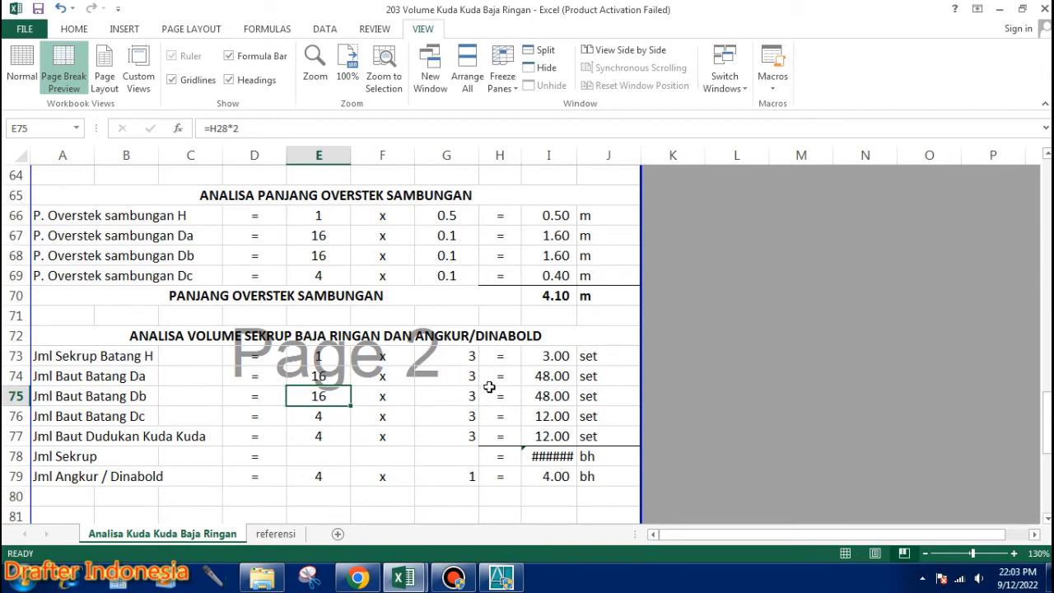
Widen column I to 7.86 so the Jml Sekrup total fits, and narrow column J slightly
drag(575, 155, 580, 155)
click(580, 154)
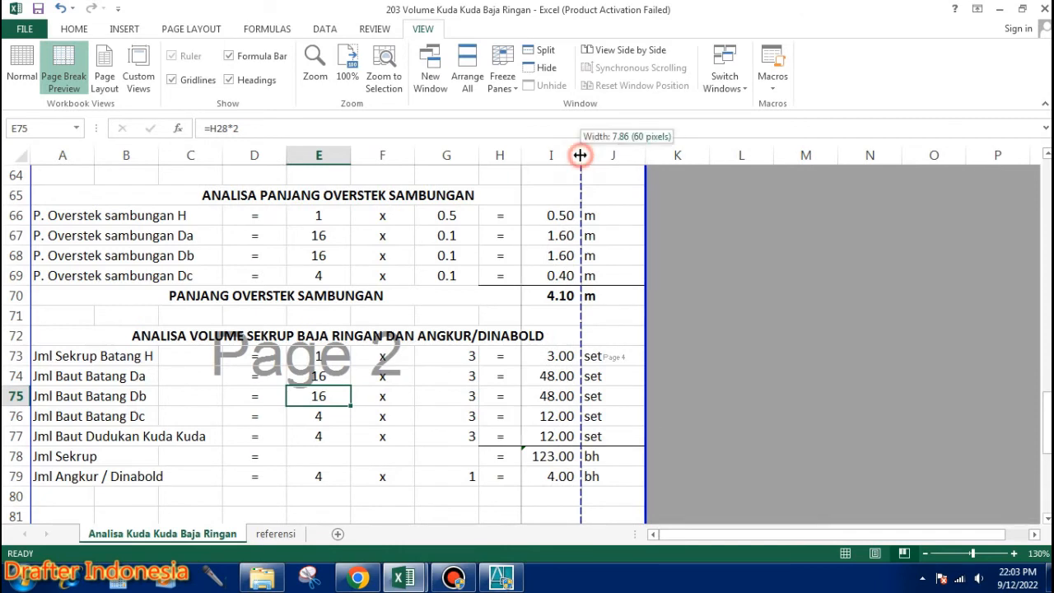
drag(644, 156, 639, 156)
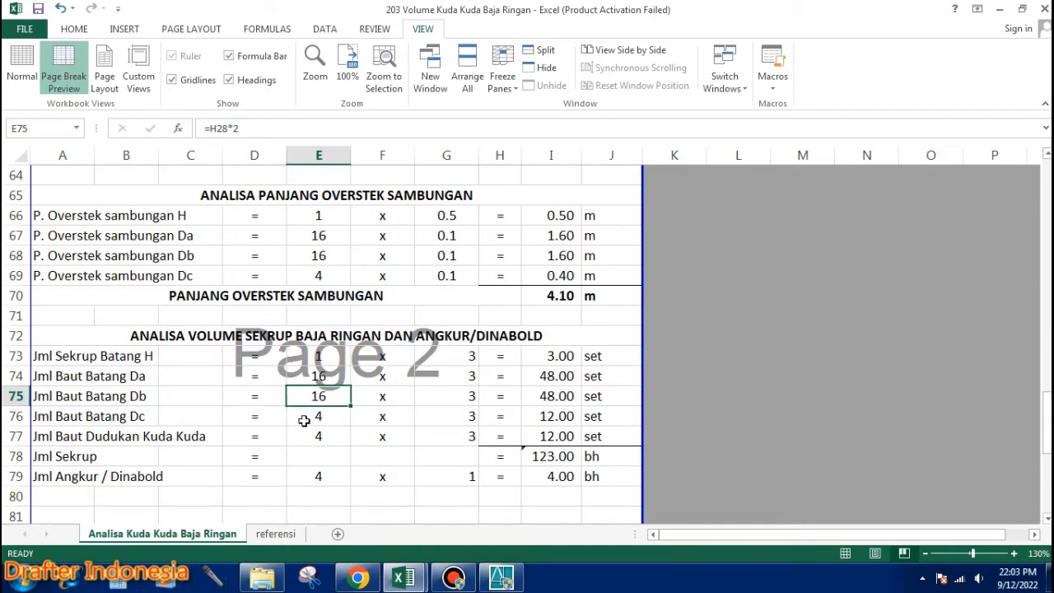
Review the joints in the truss diagram, and inspect the count formula for the Jml Baut Dudukan Kuda Kuda row
scroll(306, 418, up, 15)
scroll(314, 413, up, 6)
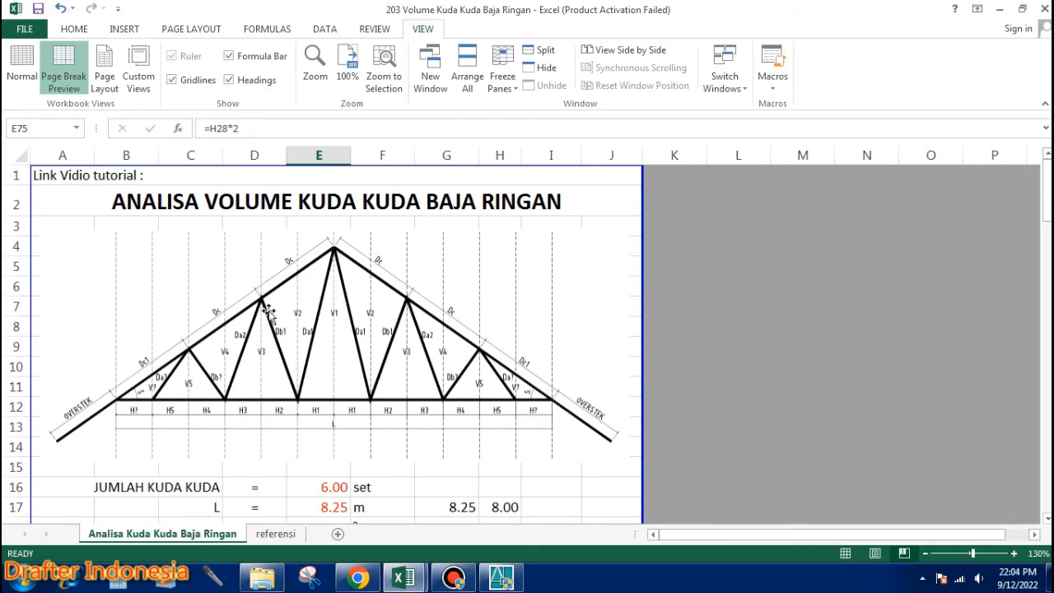
scroll(362, 411, down, 14)
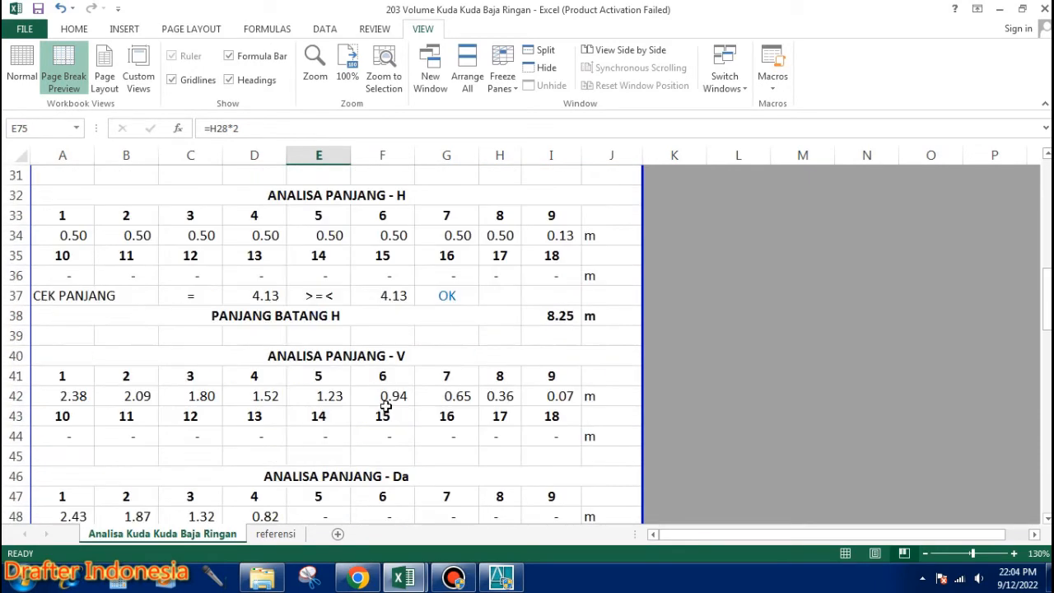
scroll(405, 398, down, 8)
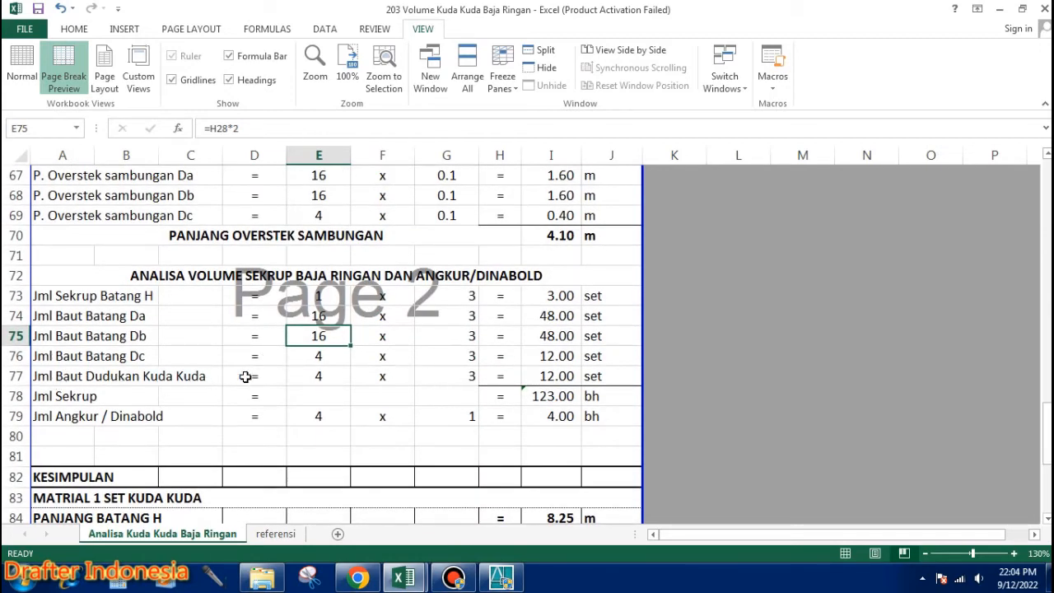
click(321, 376)
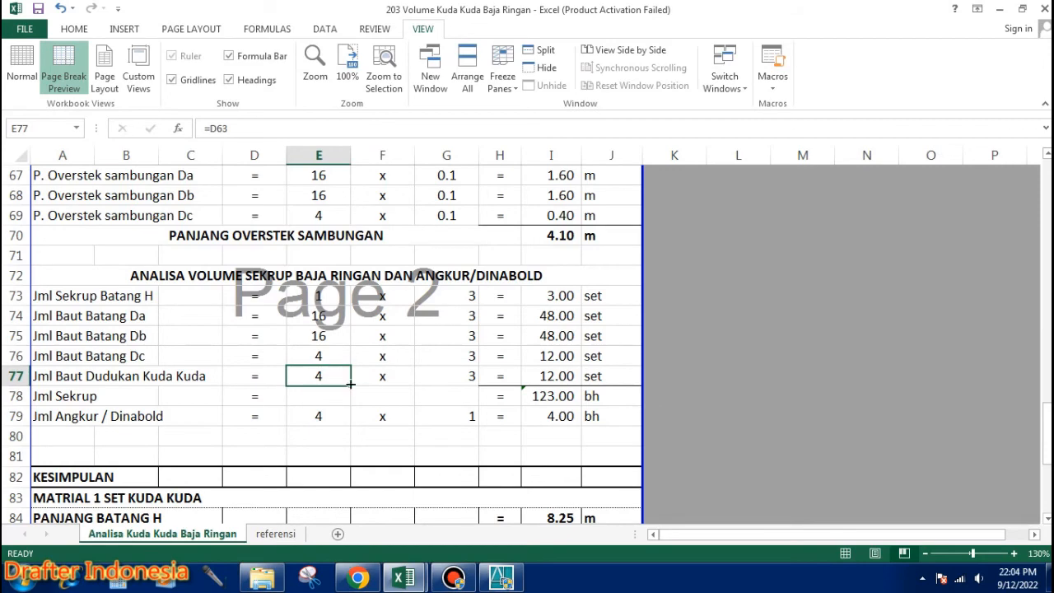
Check the support points in the truss diagram against the Jml Baut Dudukan Kuda Kuda row
scroll(362, 395, up, 20)
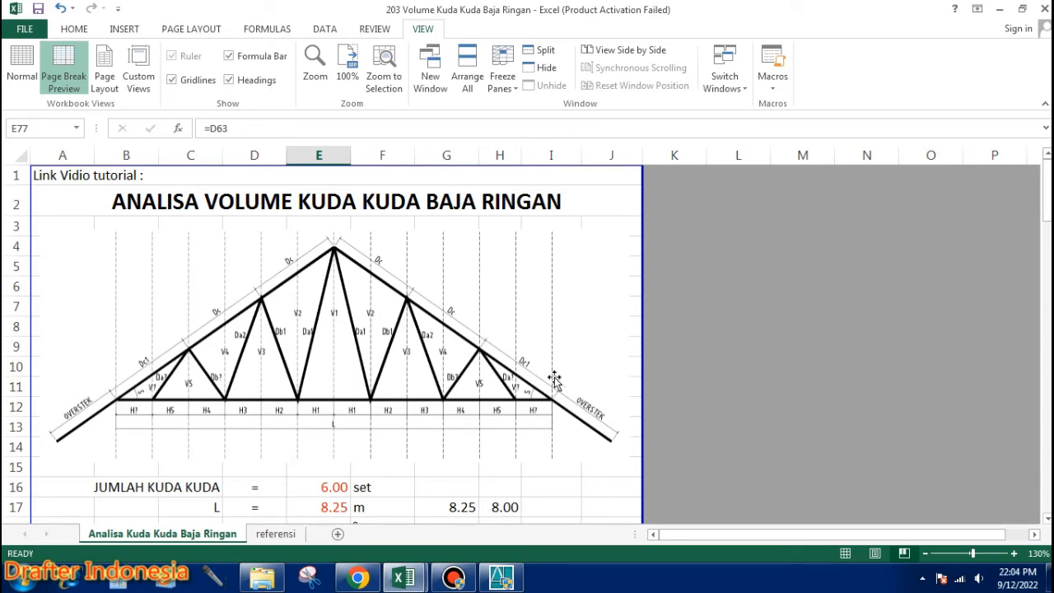
scroll(554, 383, down, 8)
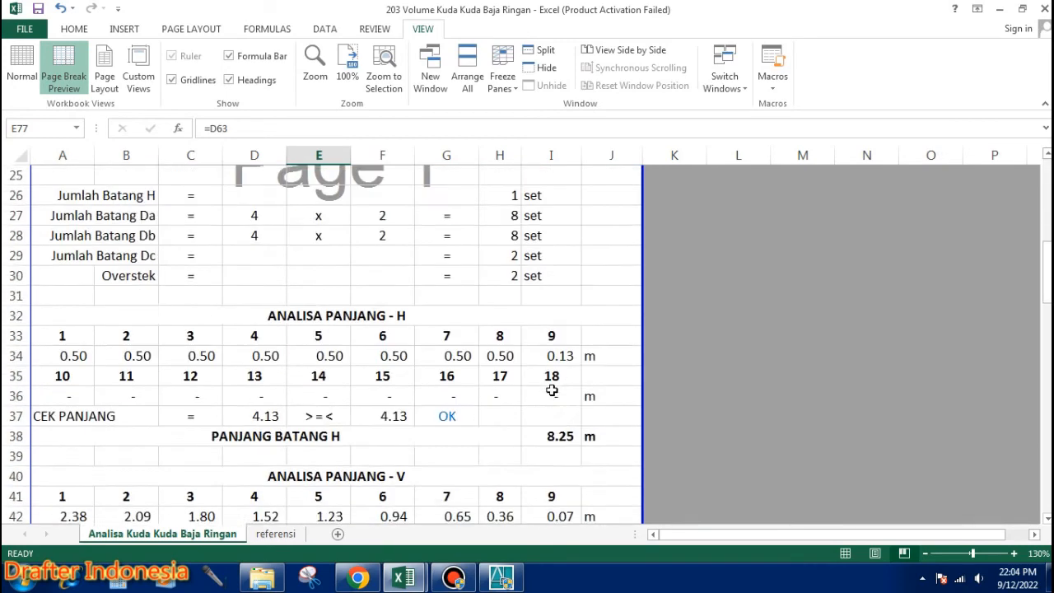
scroll(552, 390, down, 12)
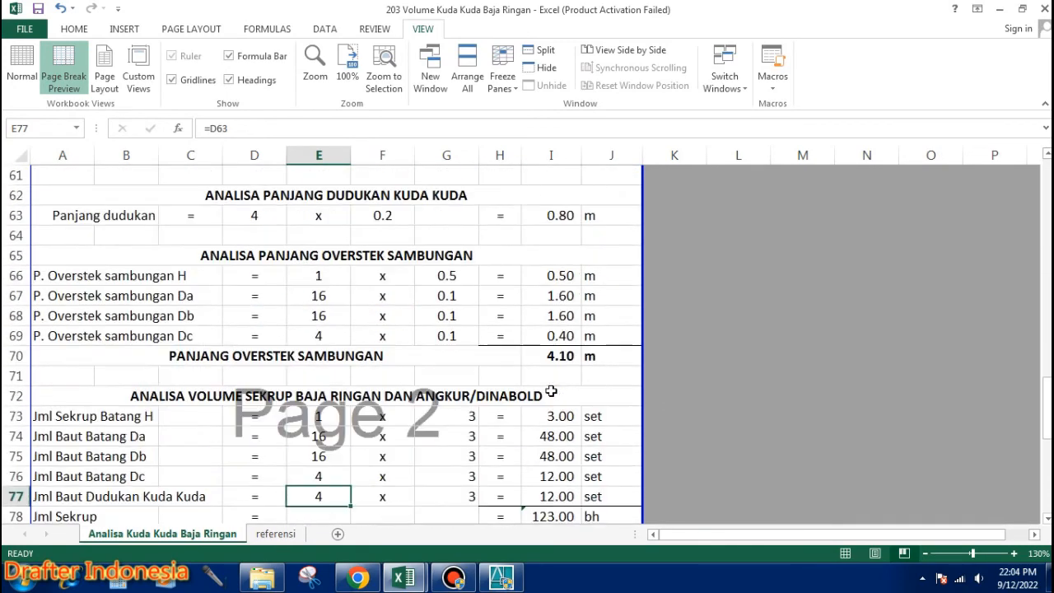
scroll(551, 391, down, 2)
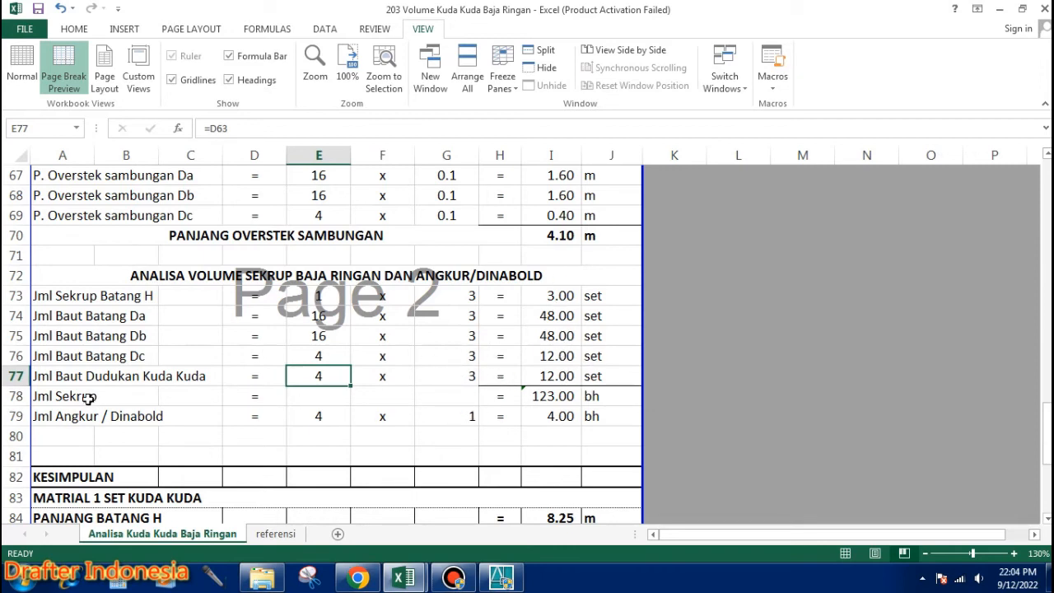
Inspect the sum formula for Jml Sekrup and the count, multiplier and result cells of the Jml Angkur / Dinabold row
click(568, 394)
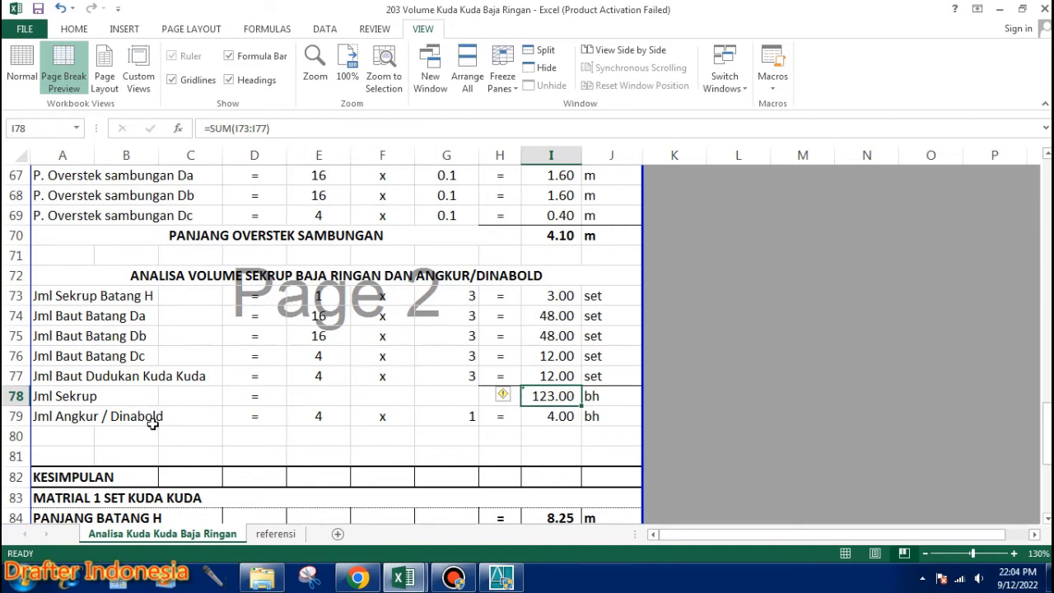
click(326, 416)
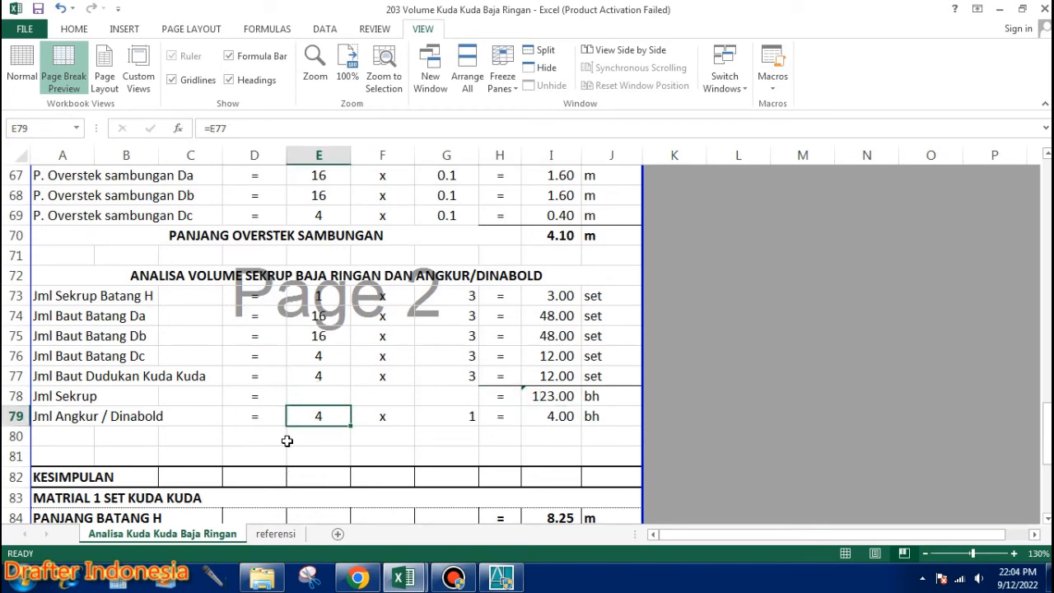
click(467, 417)
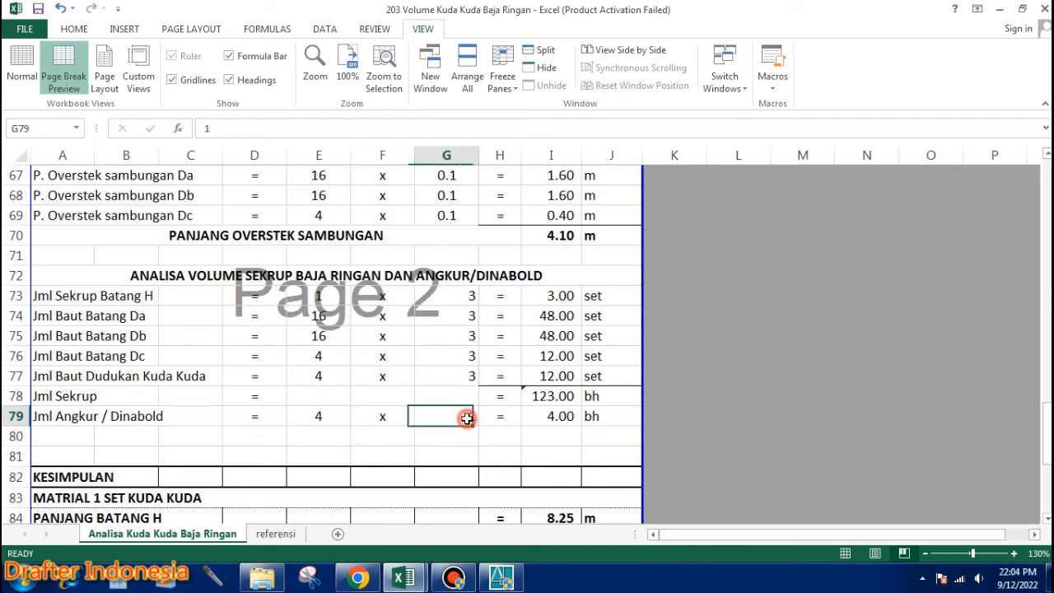
click(540, 421)
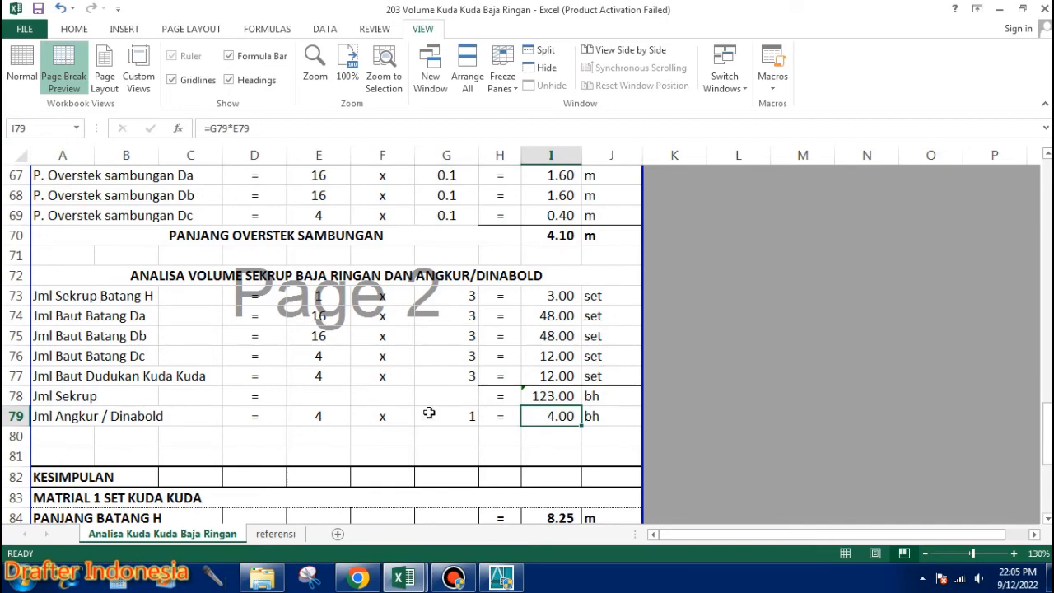
Examine the KESIMPULAN cell references for the H, Da, Db and Dc member lengths, the support length and the joint overlap length
scroll(482, 359, down, 2)
scroll(506, 359, down, 1)
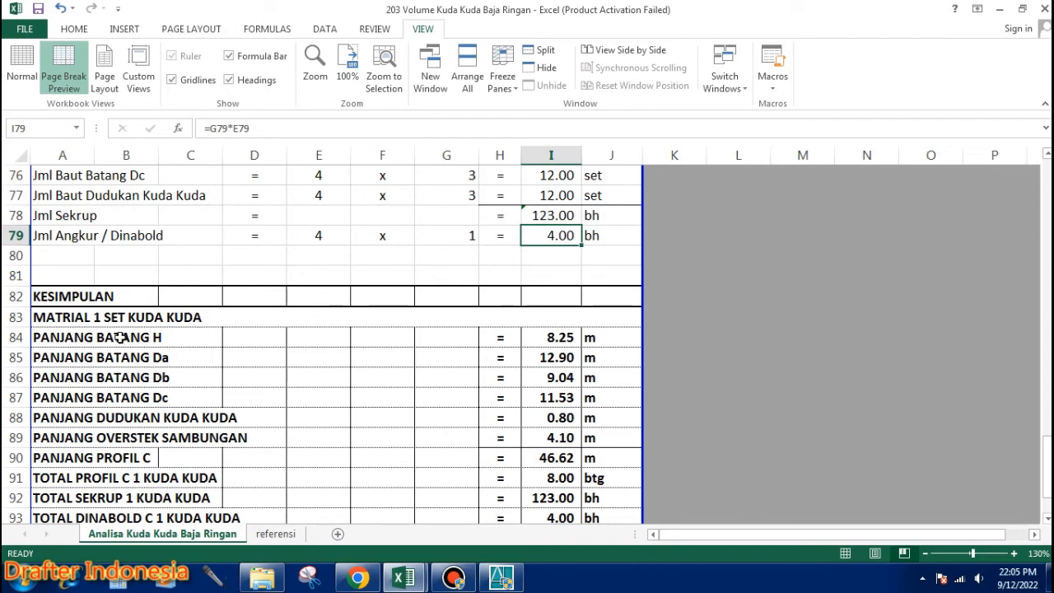
click(557, 336)
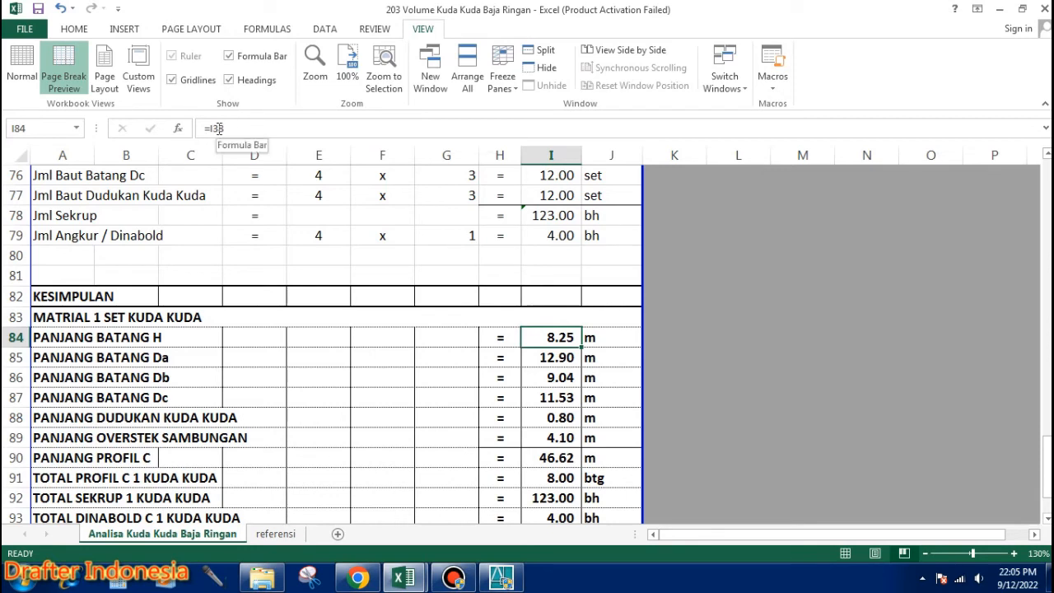
click(558, 356)
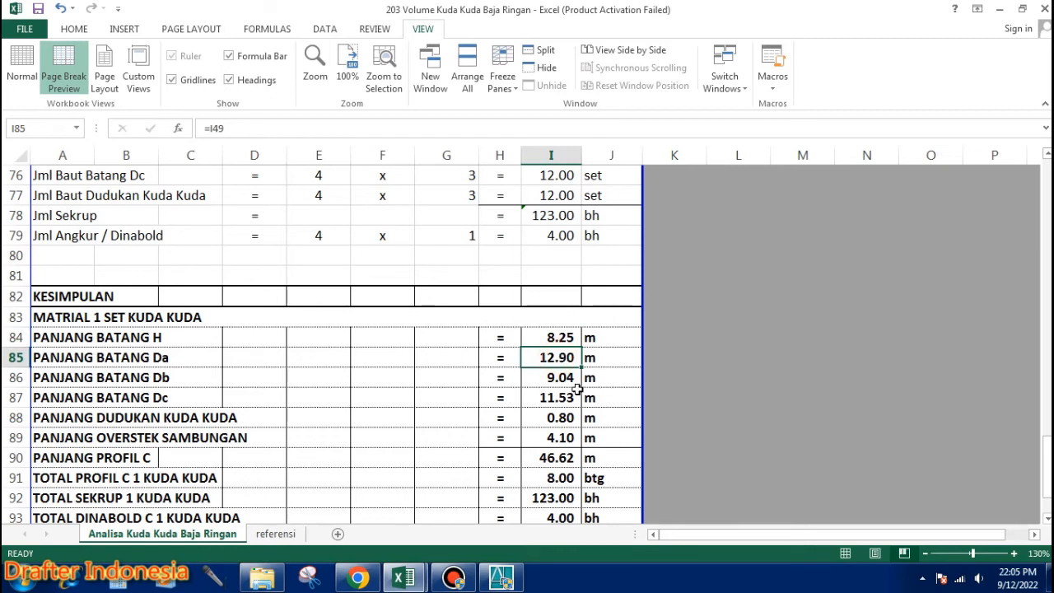
click(566, 378)
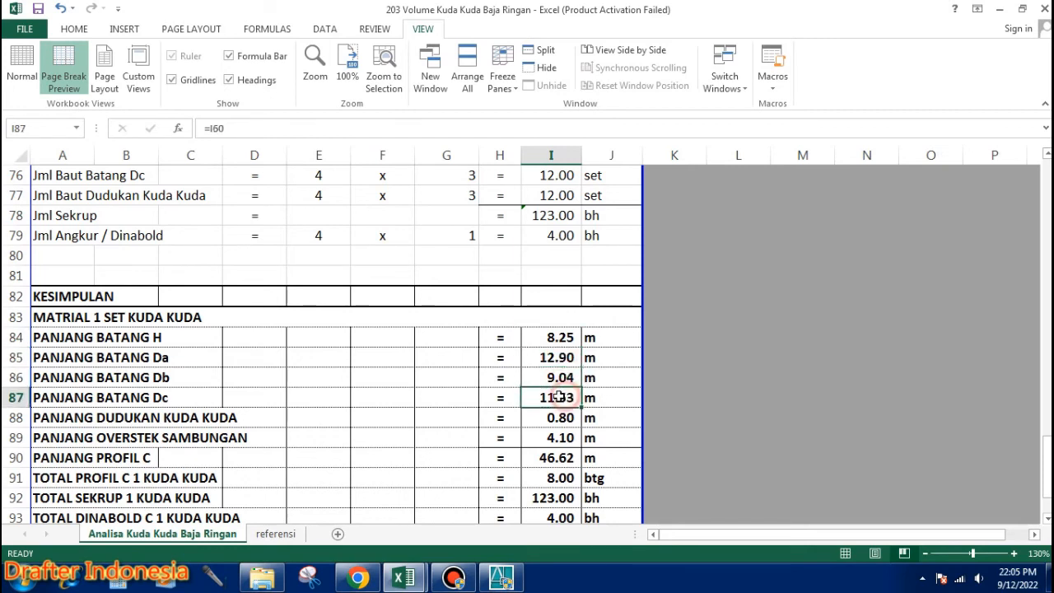
click(566, 396)
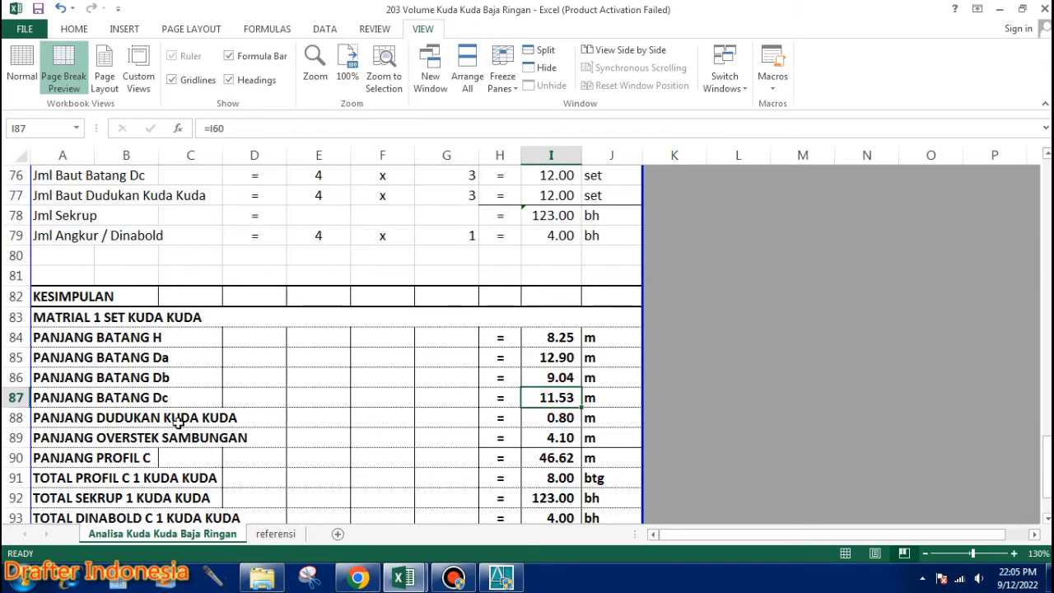
click(531, 417)
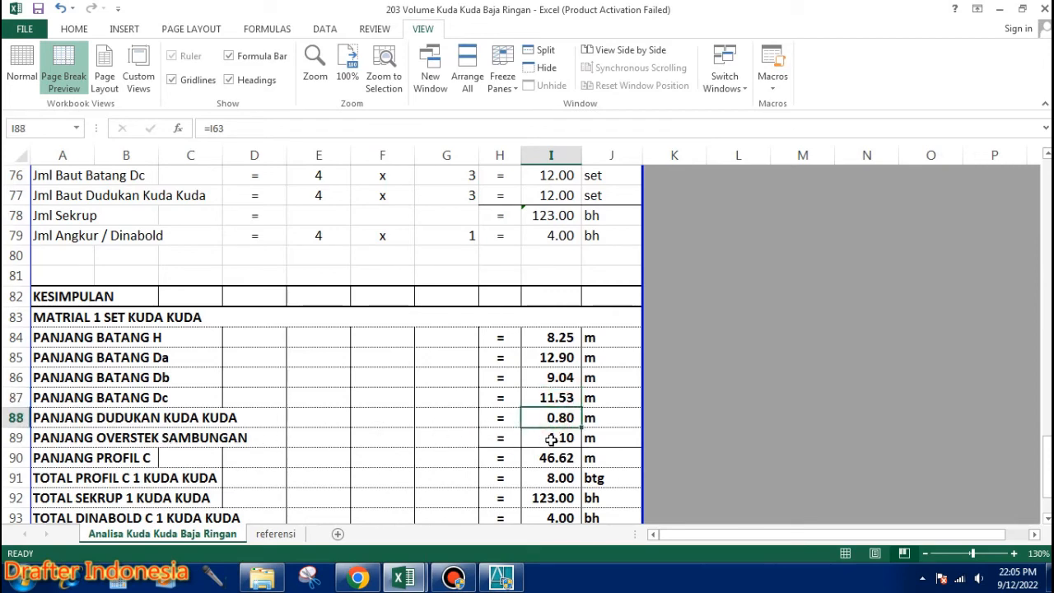
click(555, 437)
Inspect the per-truss formulas for Panjang Profil C, Total Profil C, Total Sekrup and Total Dinabold in the KESIMPULAN table
scroll(145, 385, down, 2)
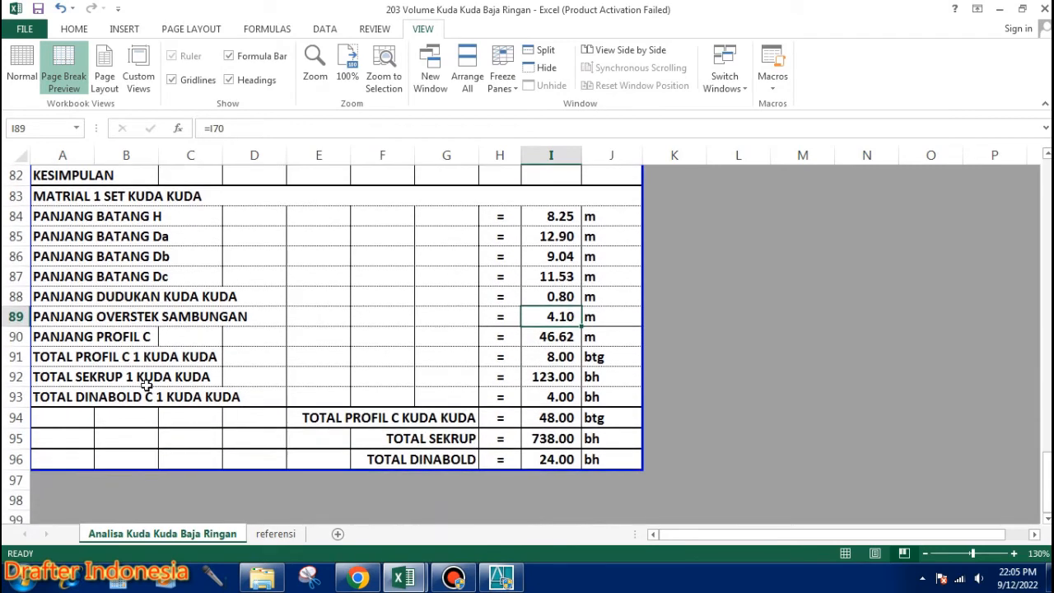
click(575, 340)
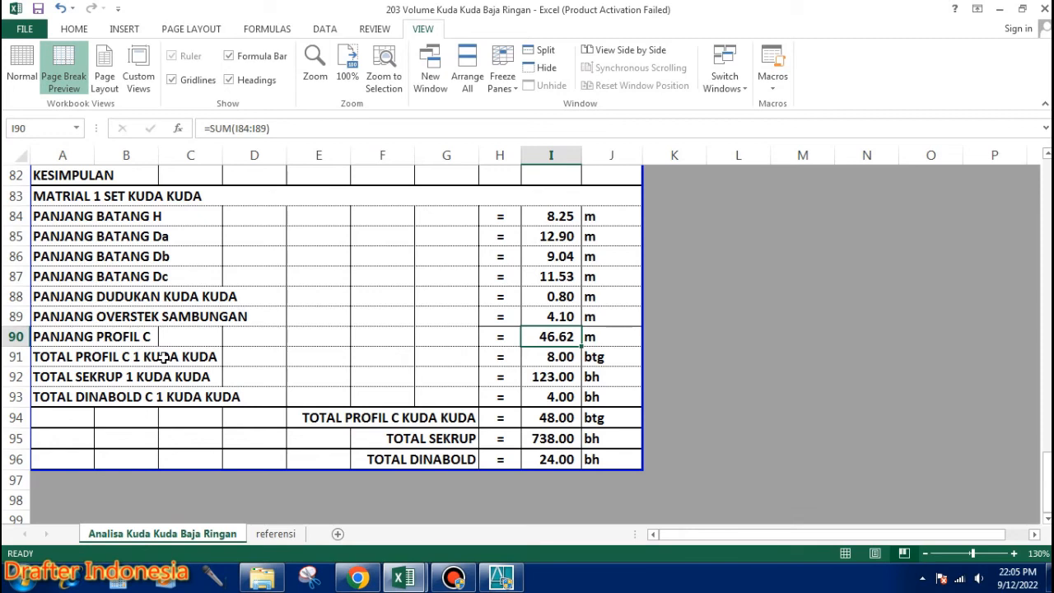
click(568, 355)
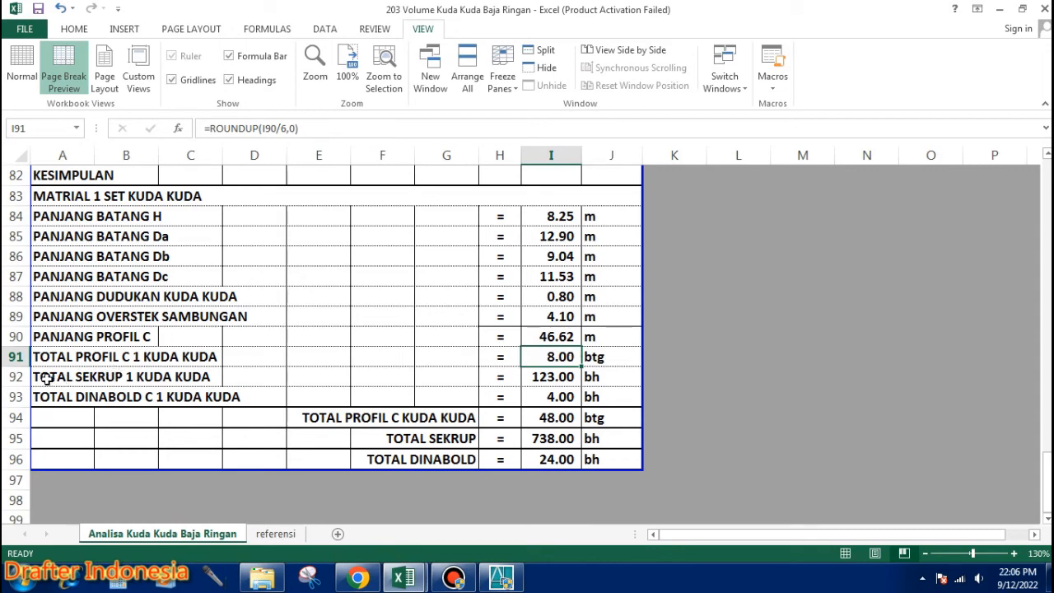
click(549, 380)
click(70, 397)
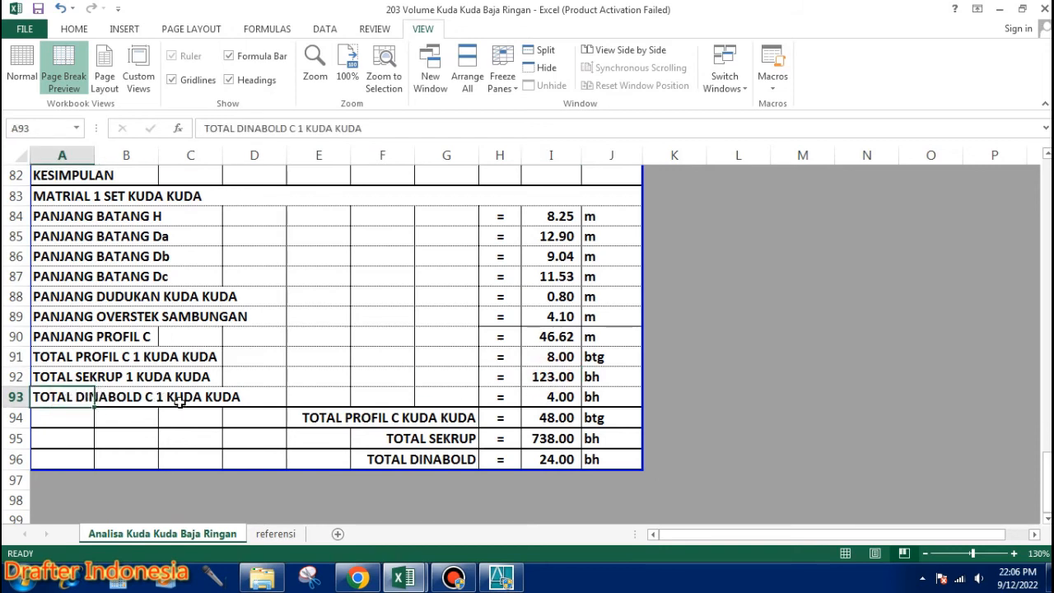
click(560, 398)
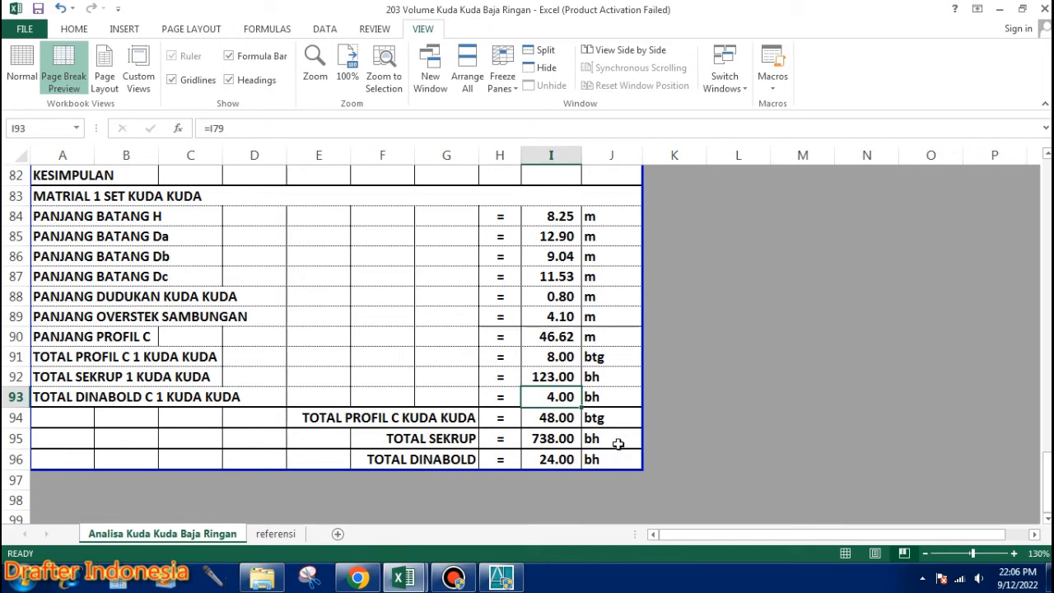
Inspect the TOTAL PROFIL C KUDA KUDA formula and trace its reference to the JUMLAH KUDA KUDA input
click(562, 418)
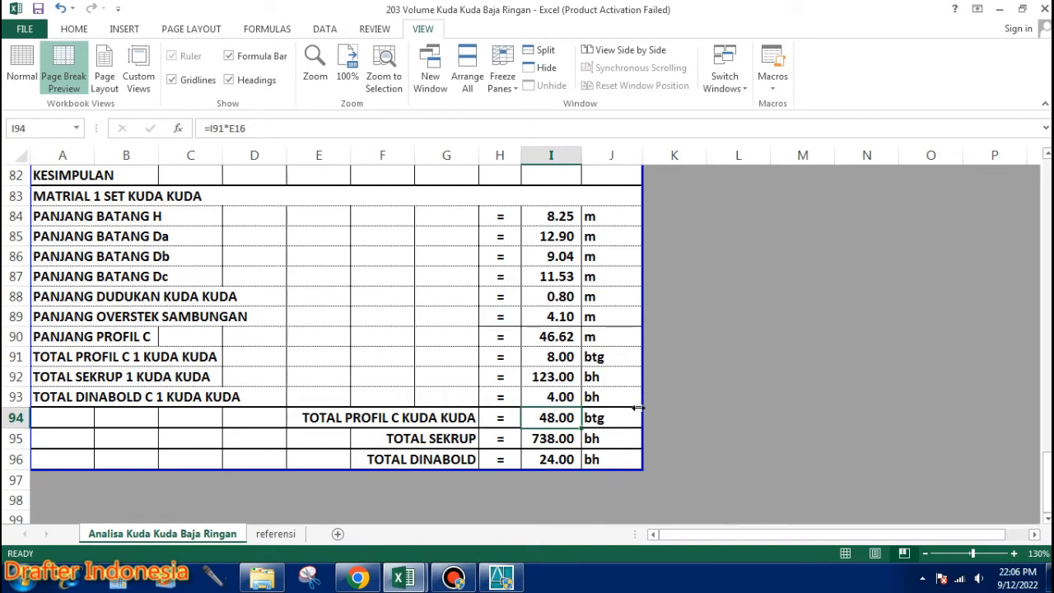
scroll(427, 418, up, 20)
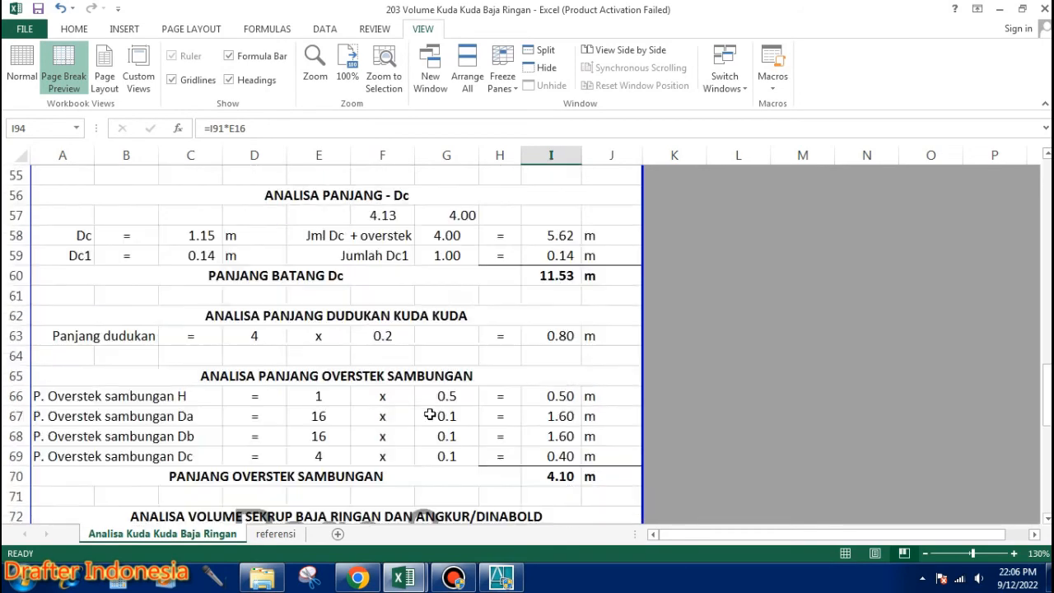
scroll(412, 370, up, 2)
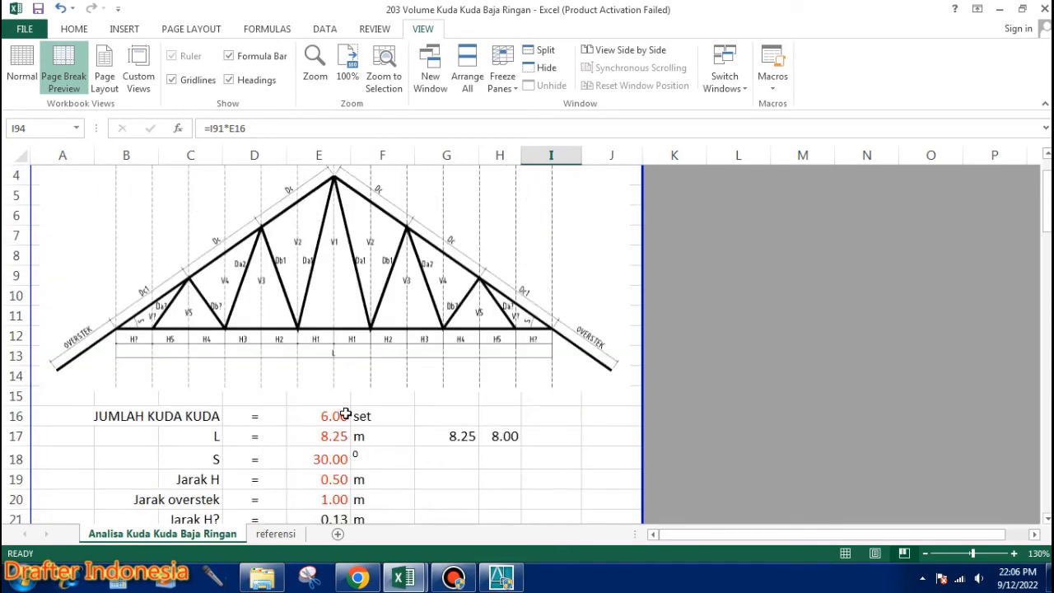
scroll(332, 416, down, 20)
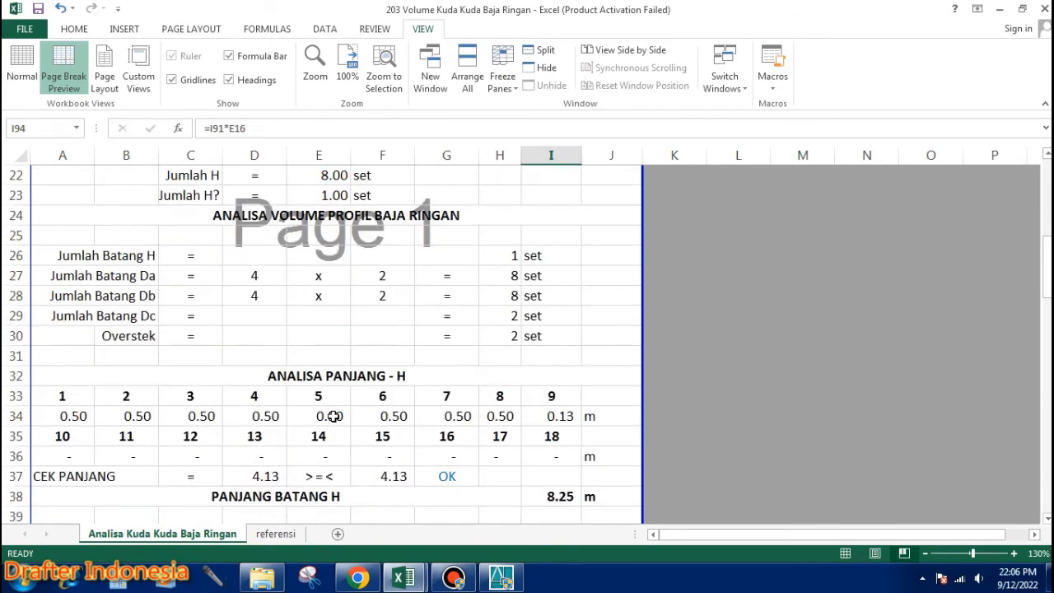
scroll(504, 398, down, 5)
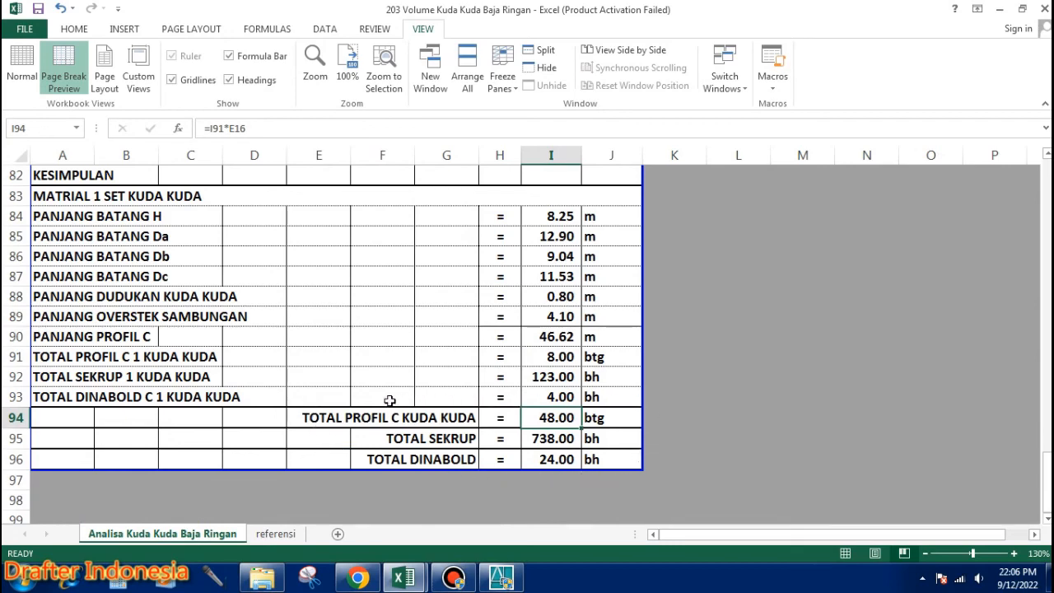
Review the truss input parameters and the analysis sections against the overall profile, screw and dinabold totals
scroll(640, 463, up, 3)
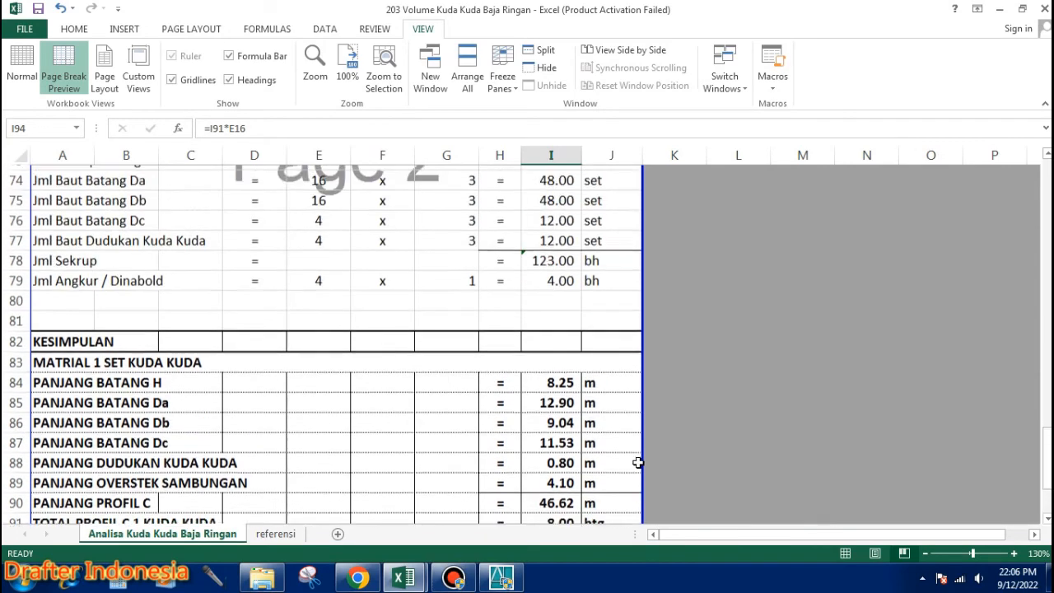
scroll(638, 462, down, 3)
scroll(637, 461, up, 16)
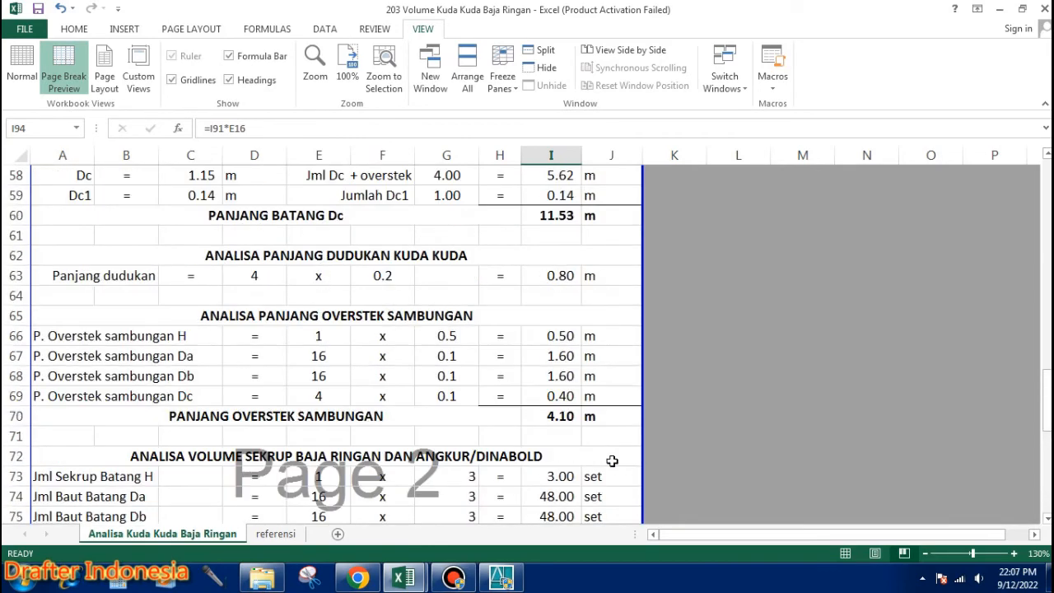
scroll(606, 458, up, 9)
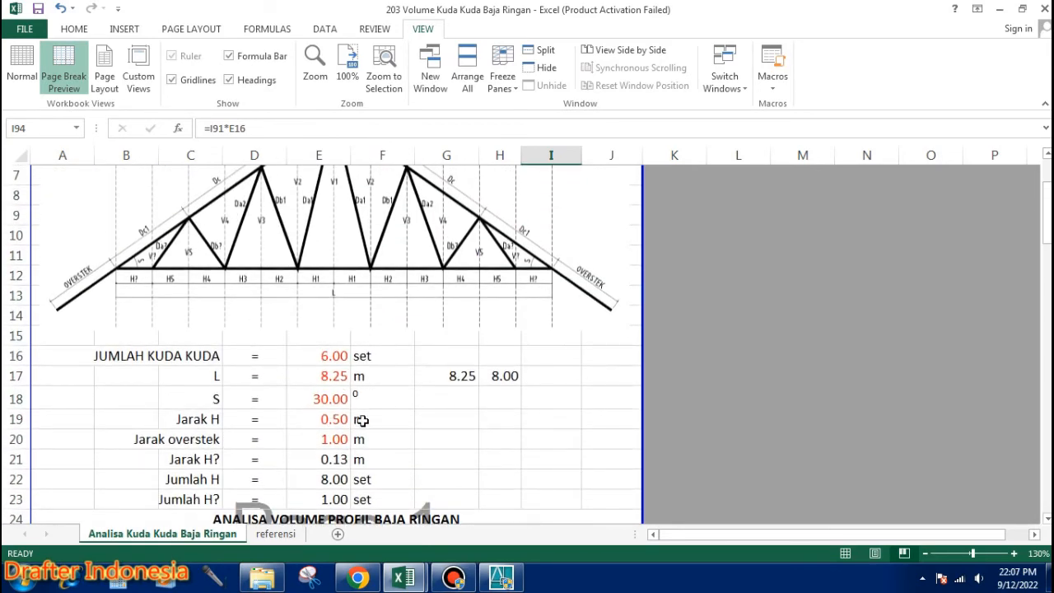
scroll(434, 380, down, 2)
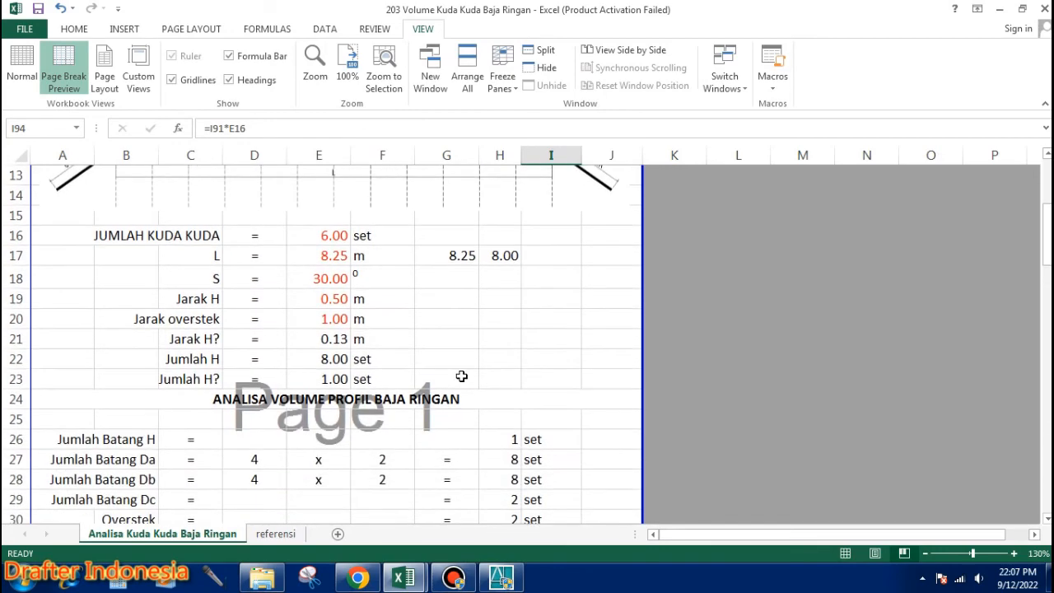
scroll(474, 350, down, 20)
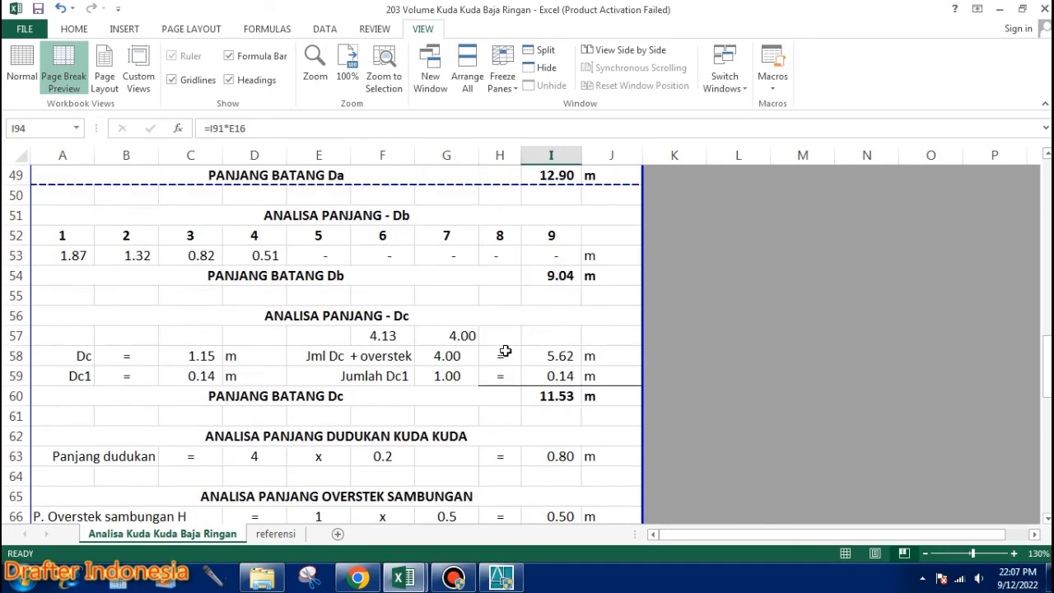
scroll(504, 351, down, 2)
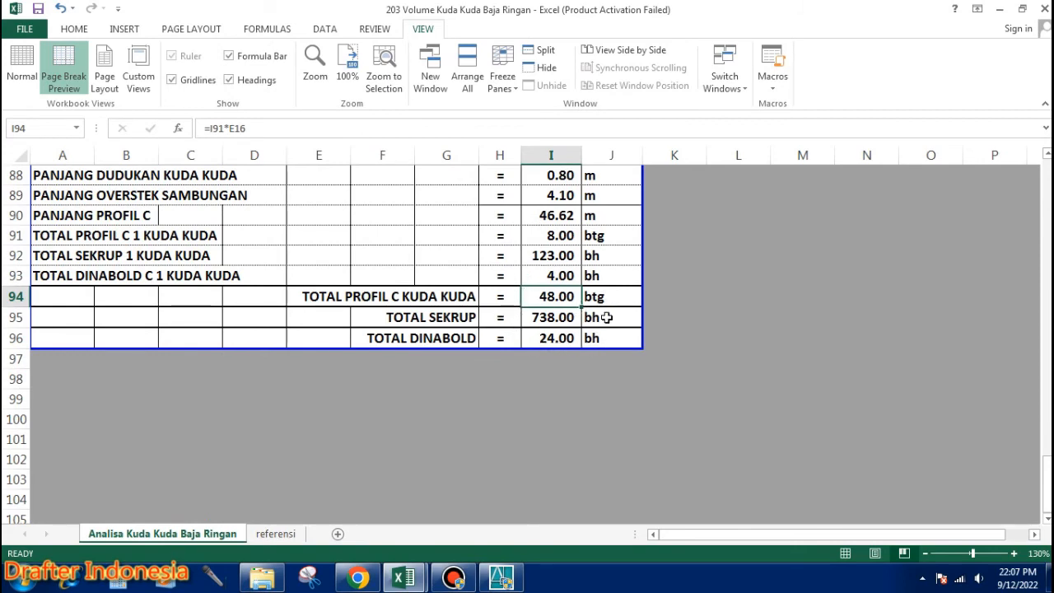
Set JUMLAH KUDA KUDA to 10 sets in the input parameters below the truss diagram
scroll(549, 323, up, 20)
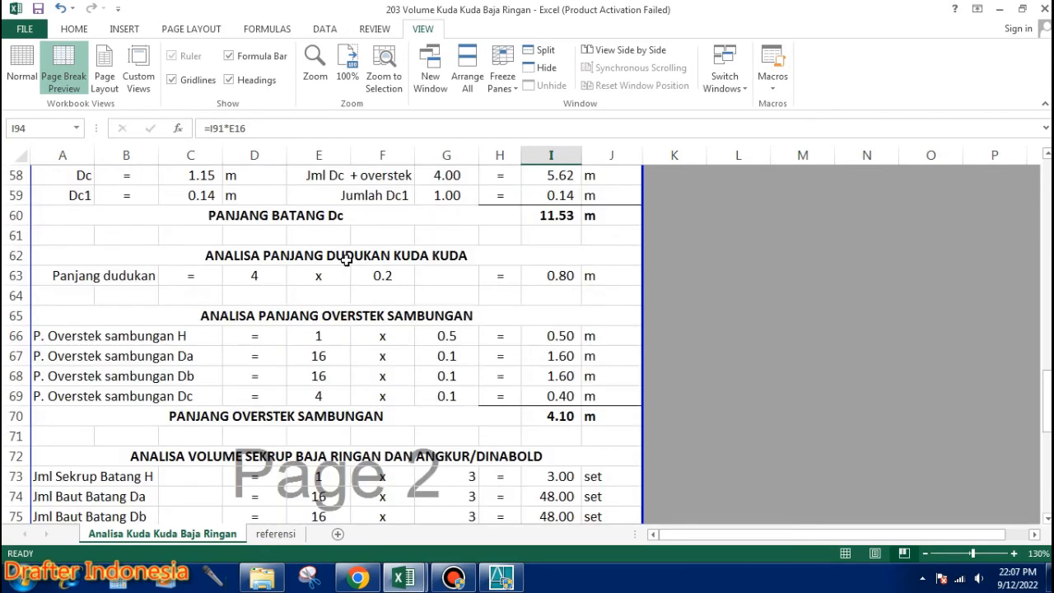
scroll(344, 260, up, 6)
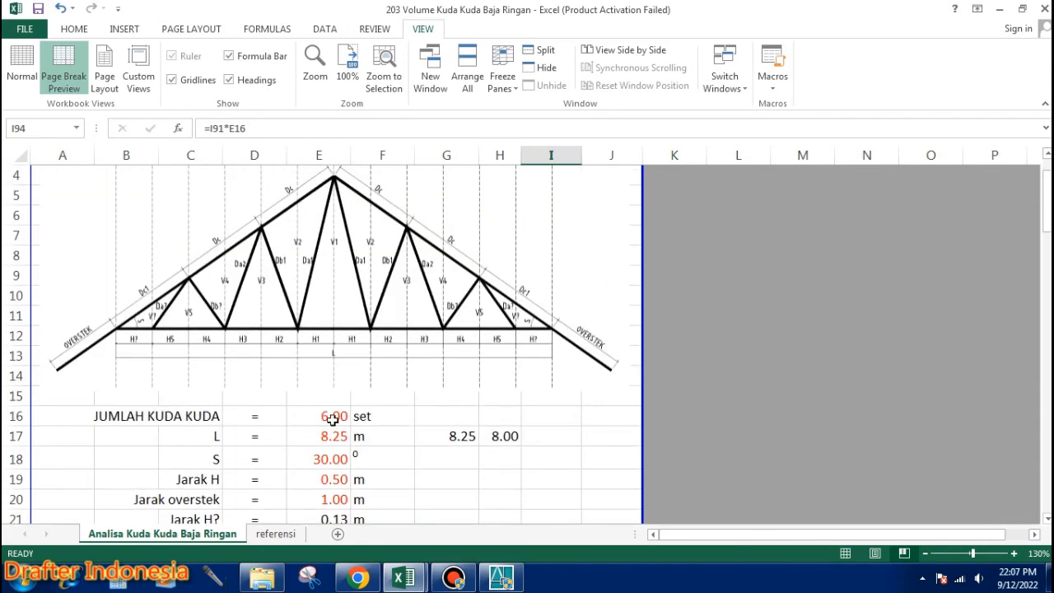
click(338, 420)
text(10)
key(Return)
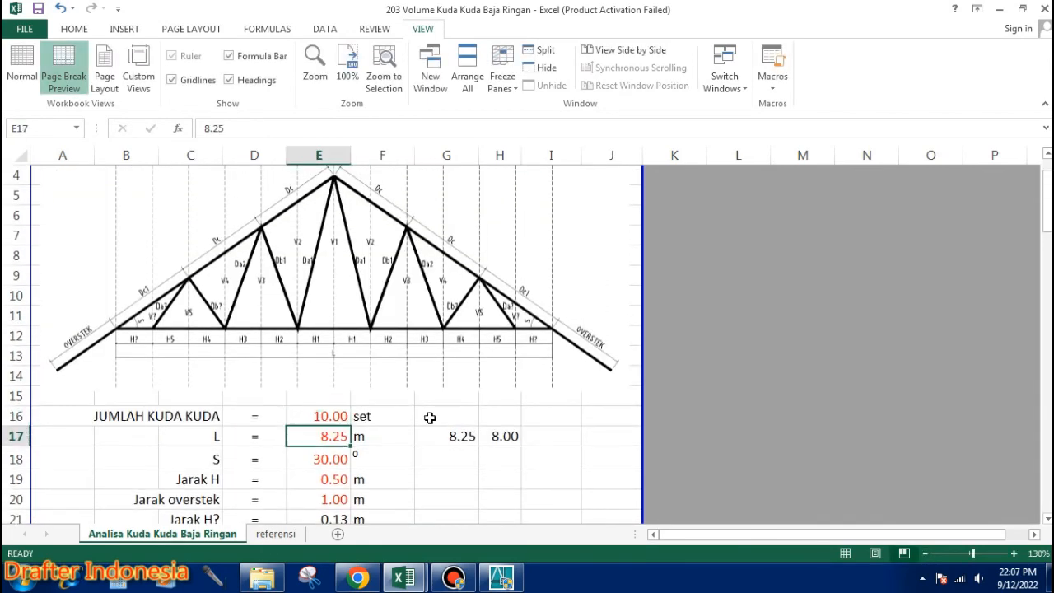
Widen column I so the TOTAL SEKRUP value in the KESIMPULAN table fits
scroll(492, 395, down, 2)
scroll(493, 395, down, 20)
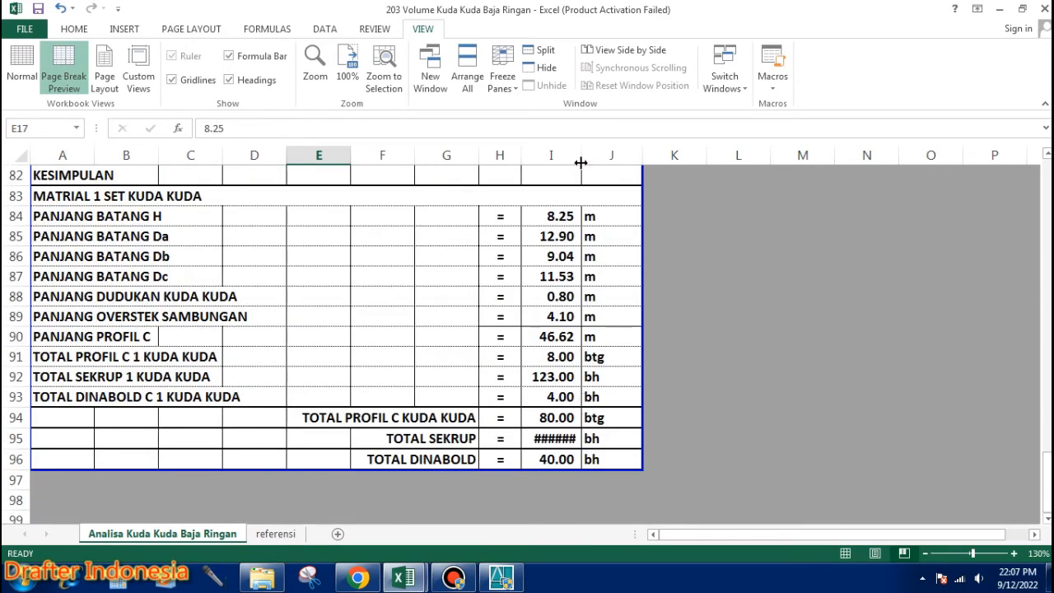
drag(581, 155, 601, 155)
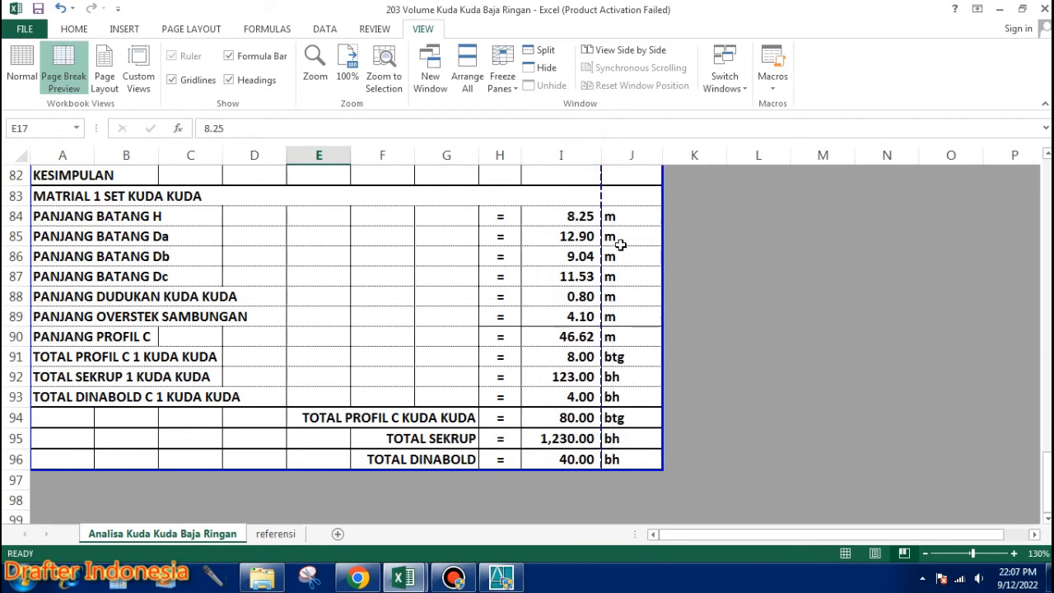
Set the slope S to 35 degrees in the truss input parameters
scroll(591, 307, up, 20)
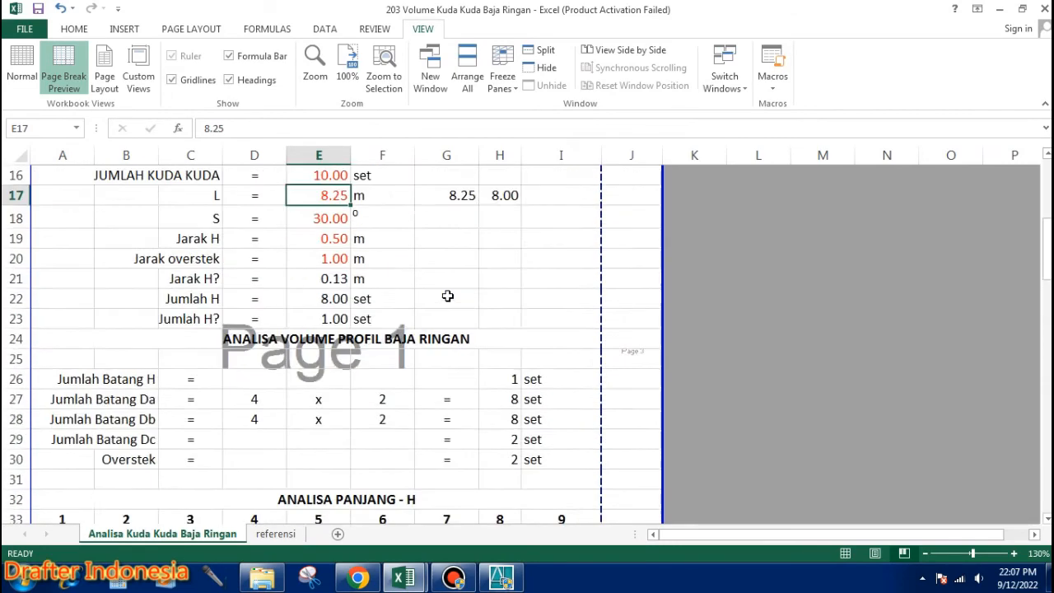
scroll(447, 298, down, 4)
click(330, 218)
scroll(458, 277, up, 3)
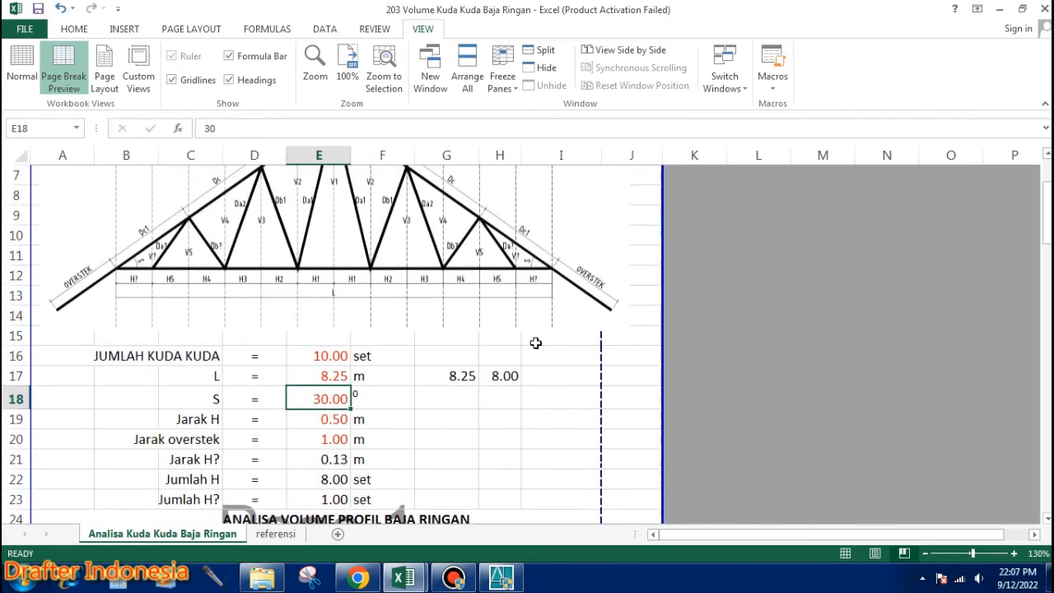
text(35)
key(Return)
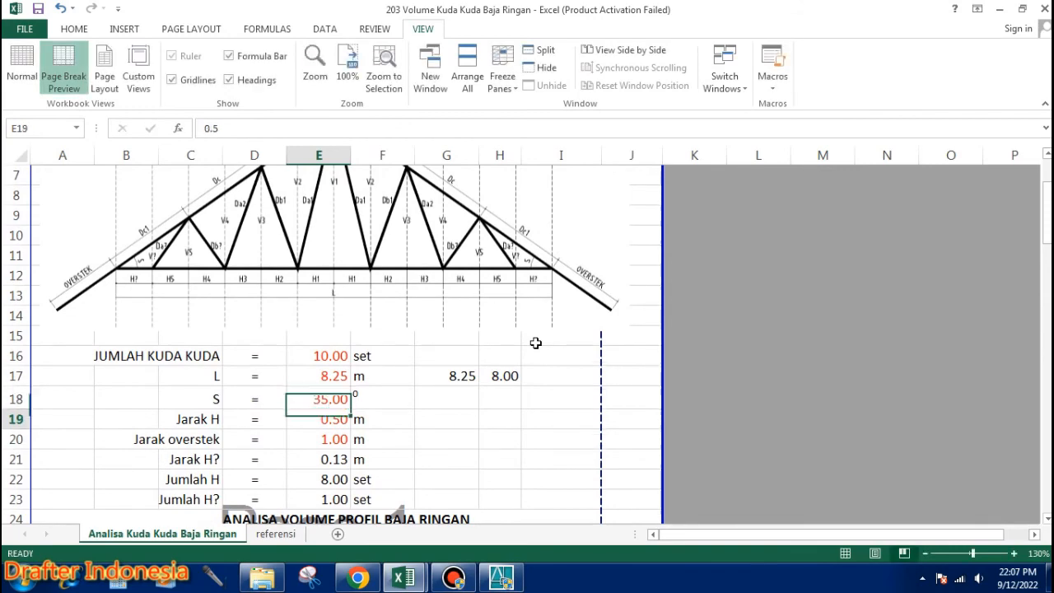
Review the H, V, Da, Db and Dc length analyses, the screw volumes and the KESIMPULAN totals for the new slope
scroll(535, 342, down, 5)
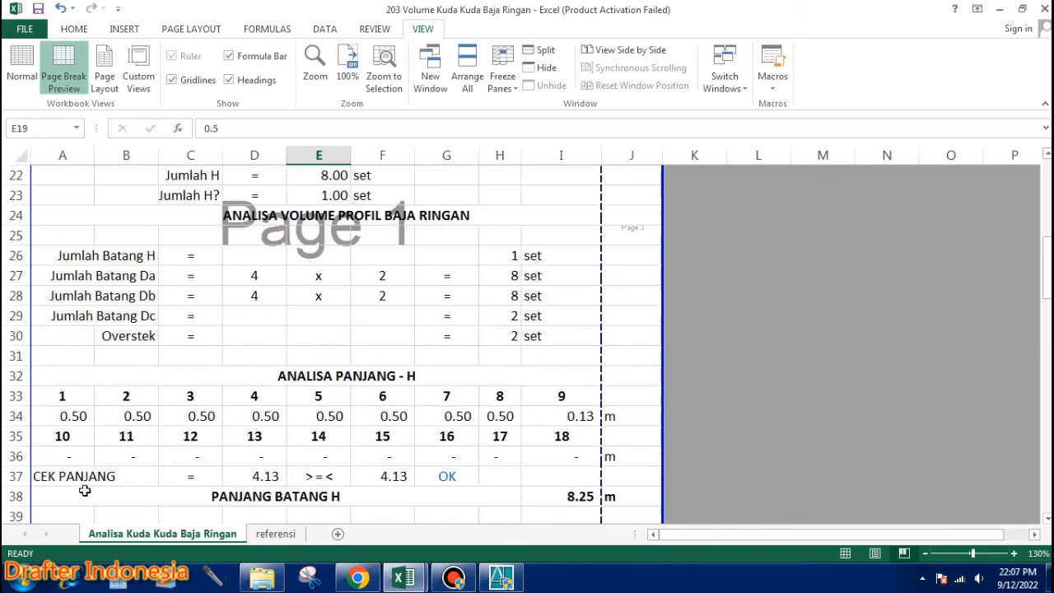
scroll(464, 301, down, 4)
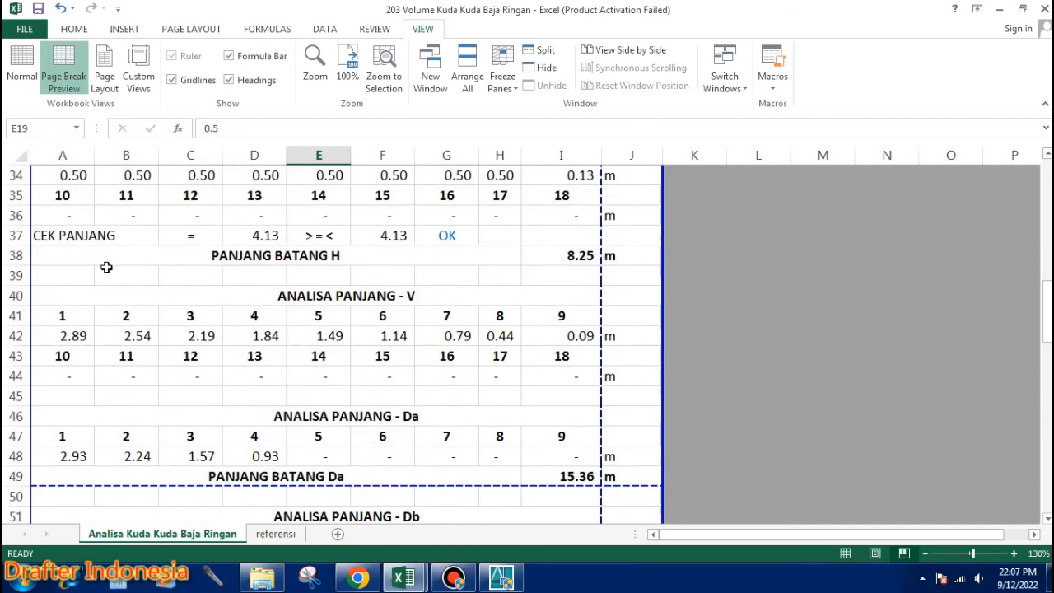
scroll(455, 419, down, 2)
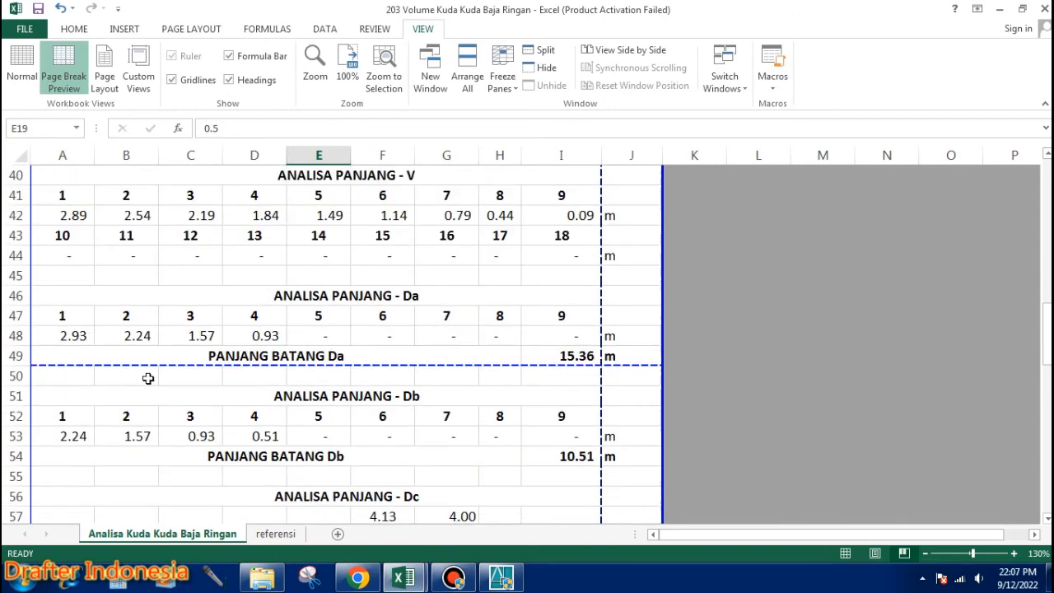
scroll(228, 407, down, 1)
scroll(263, 443, down, 2)
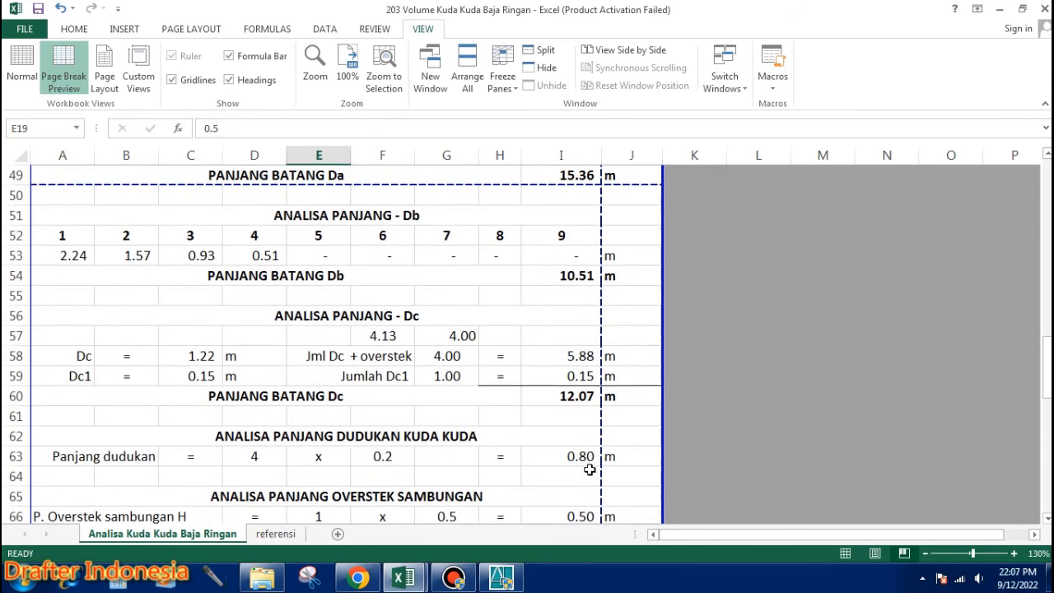
scroll(601, 470, down, 2)
scroll(623, 472, down, 2)
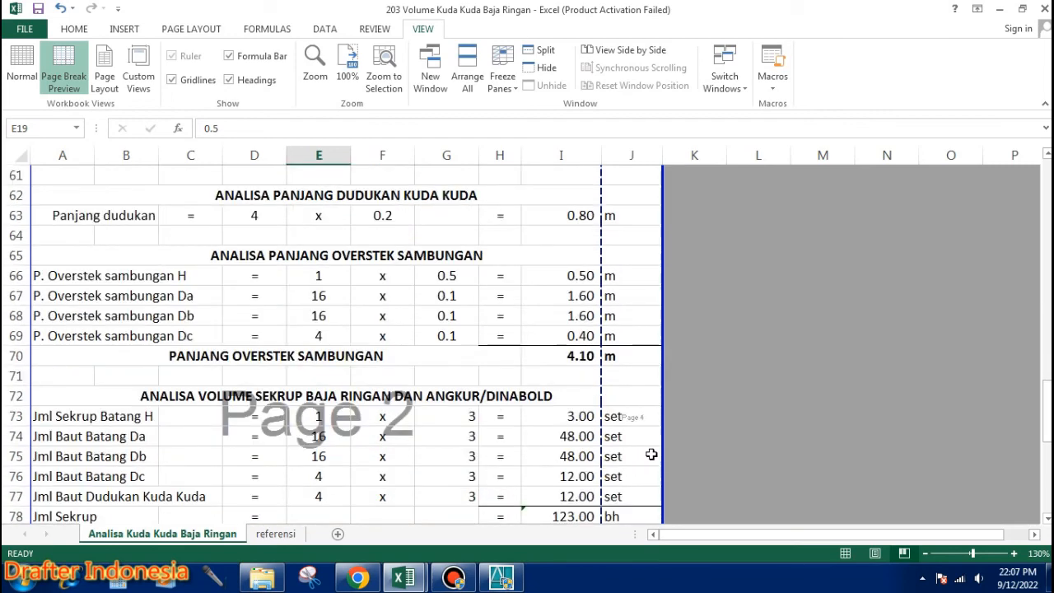
scroll(600, 301, down, 8)
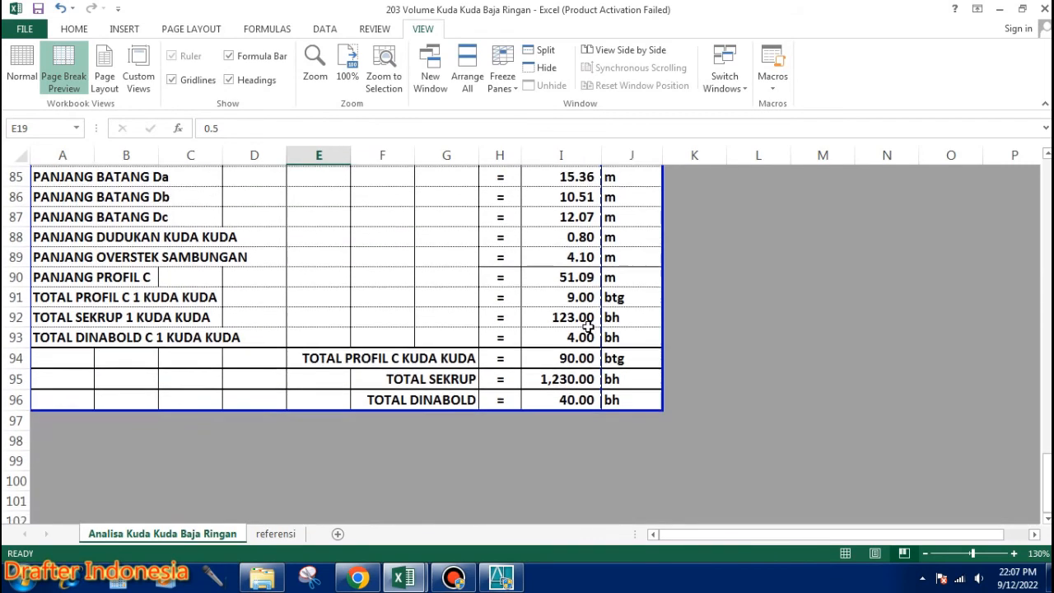
Narrow columns I and J around the values and units, with the print area reaching the end of column K
mouse_move(602, 155)
mouse_down()
mouse_move(588, 155)
mouse_move(614, 161)
mouse_up()
scroll(662, 209, up, 2)
scroll(662, 209, up, 19)
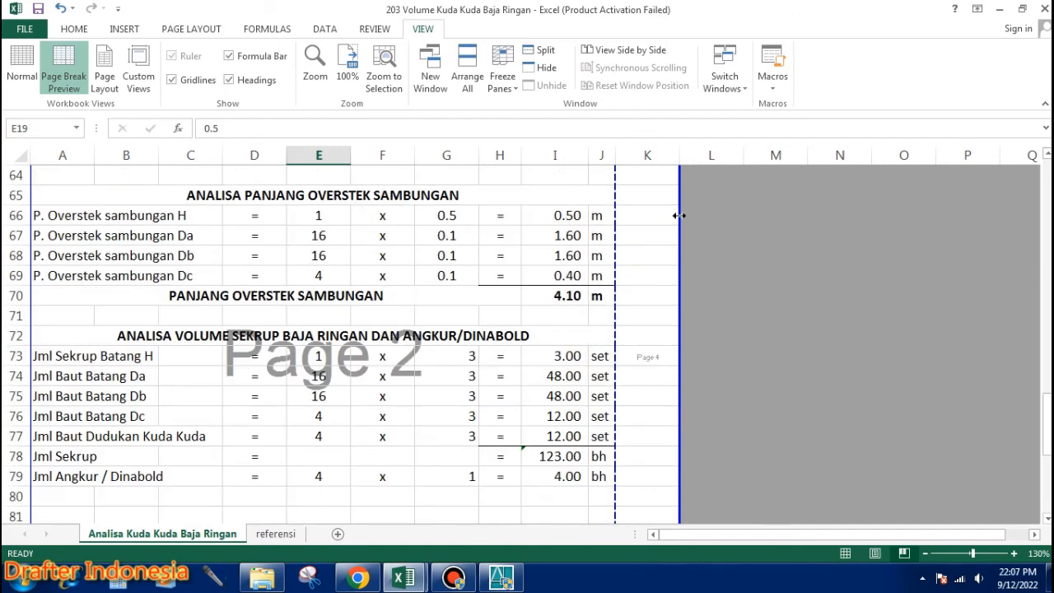
scroll(658, 179, up, 7)
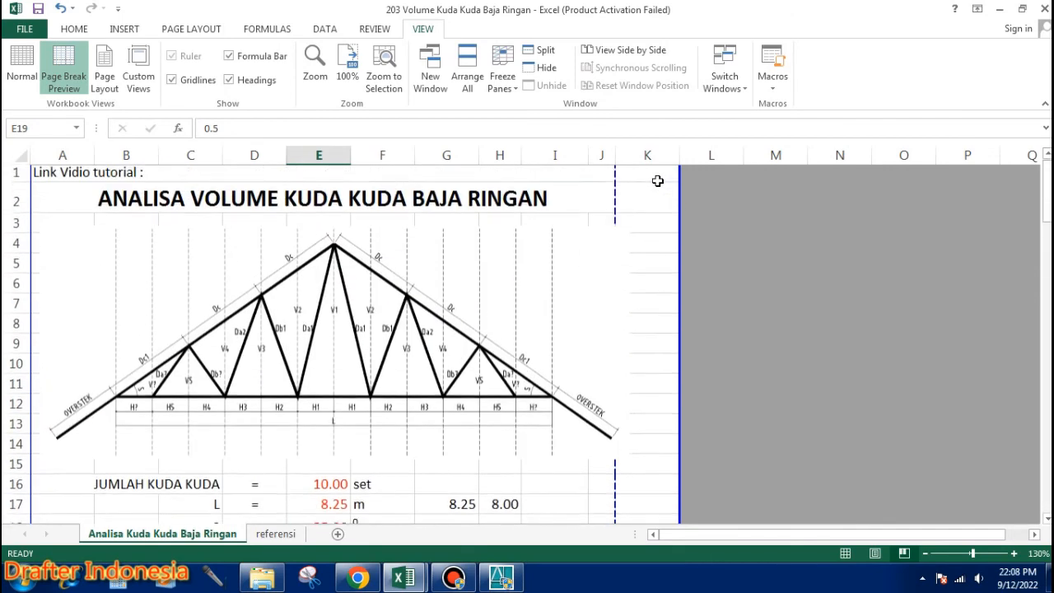
Nudge the truss diagram slightly to the left beneath the sheet title
click(523, 293)
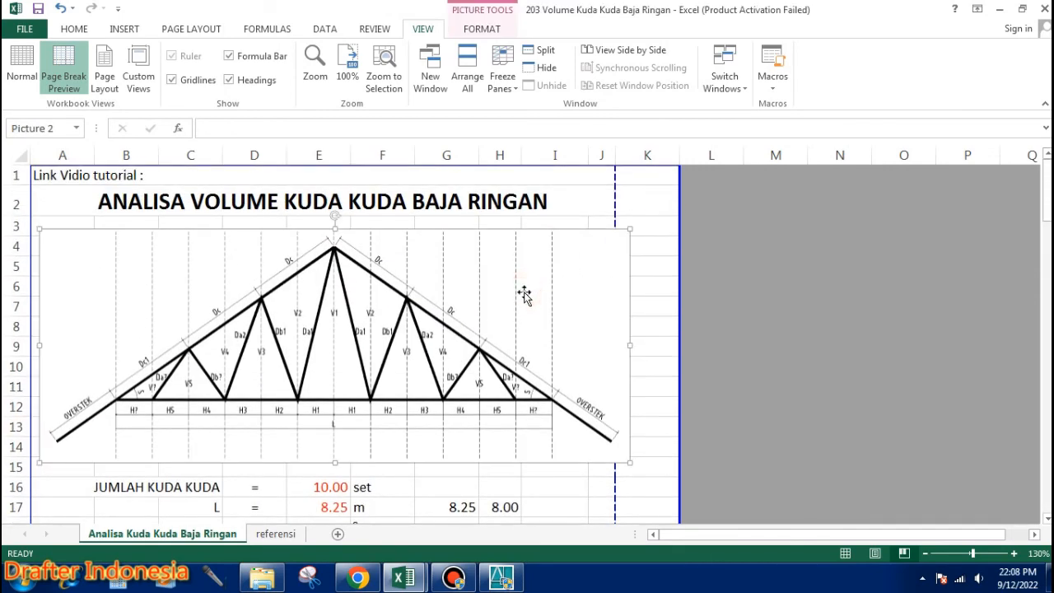
key(Left)
key(Left)
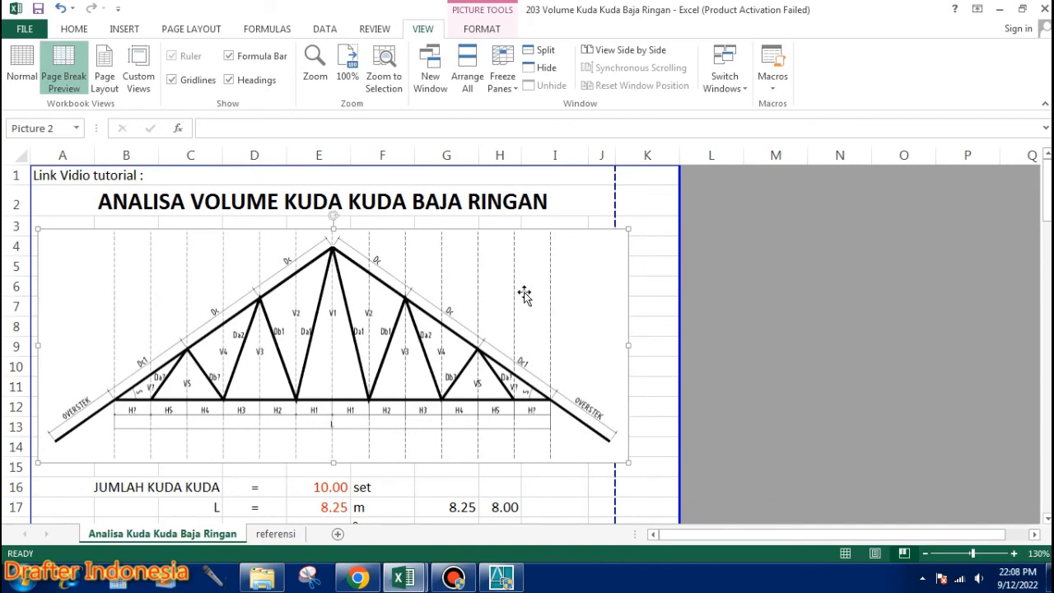
Widen columns H and I slightly and check the fit of the KESIMPULAN table
scroll(744, 327, down, 15)
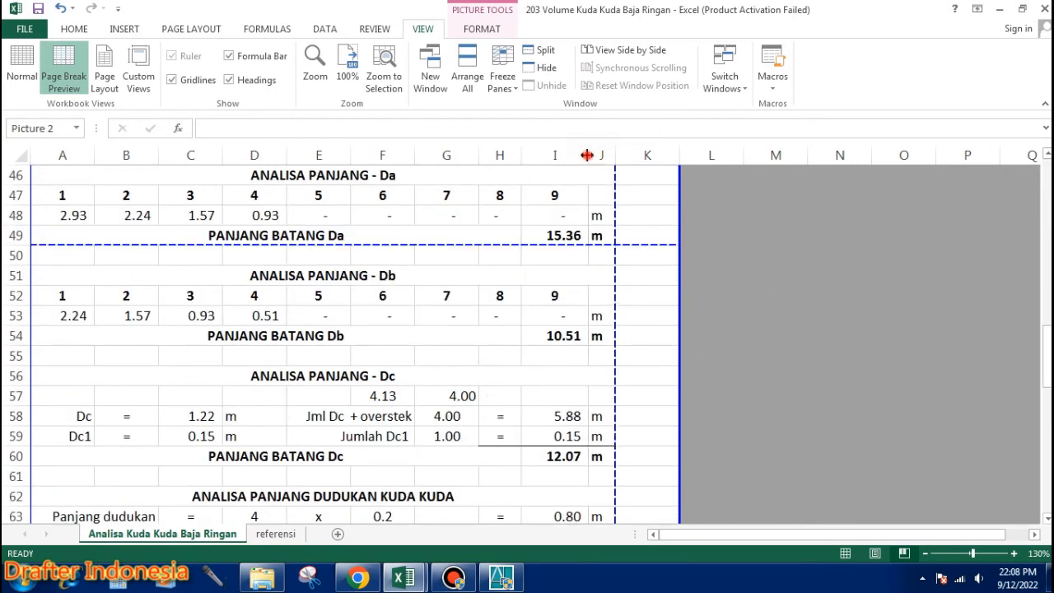
drag(587, 154, 590, 155)
drag(520, 155, 522, 154)
scroll(583, 308, down, 8)
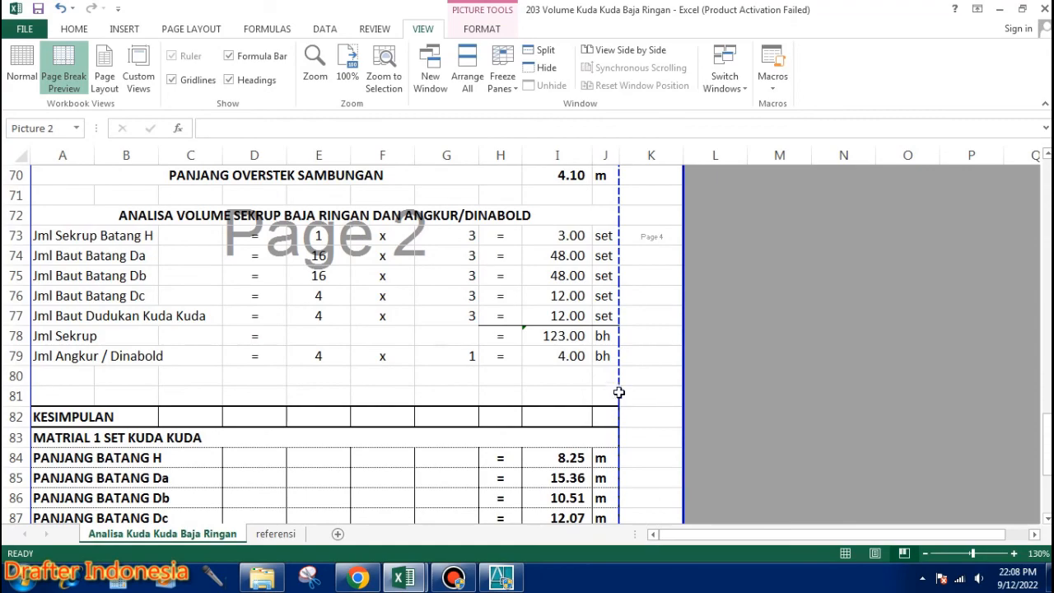
scroll(618, 395, down, 4)
scroll(619, 399, up, 2)
scroll(618, 407, down, 2)
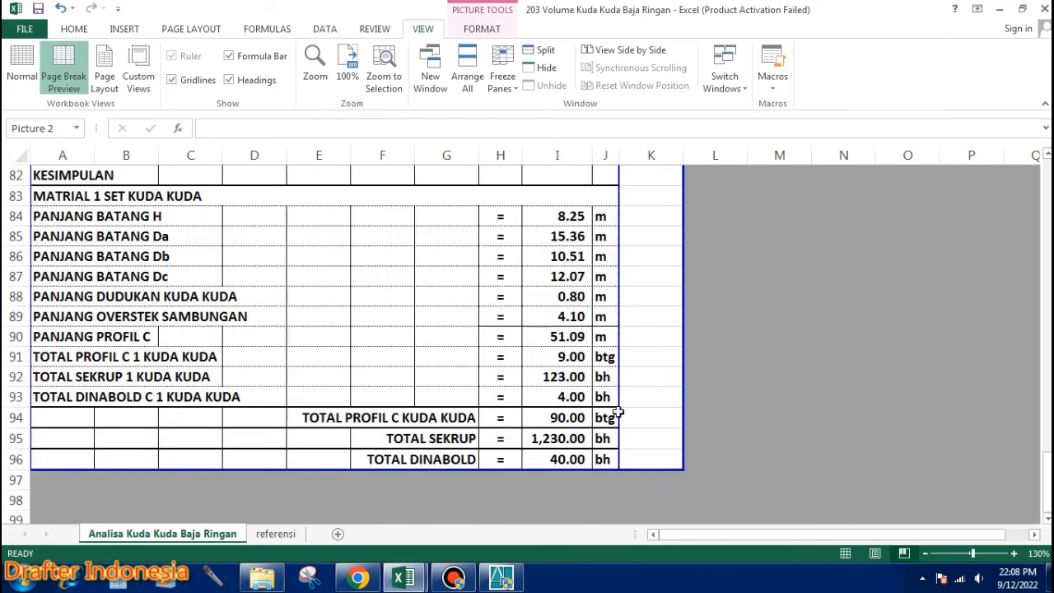
Examine the sheet layout and page breaks from the title and truss diagram down to the overall material totals
scroll(626, 437, up, 20)
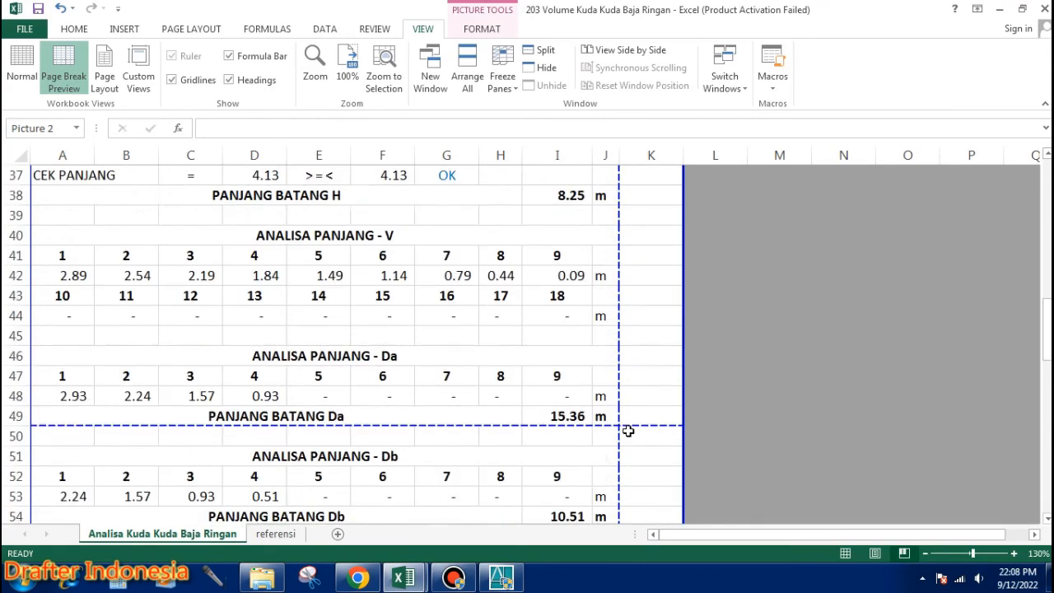
scroll(631, 421, up, 6)
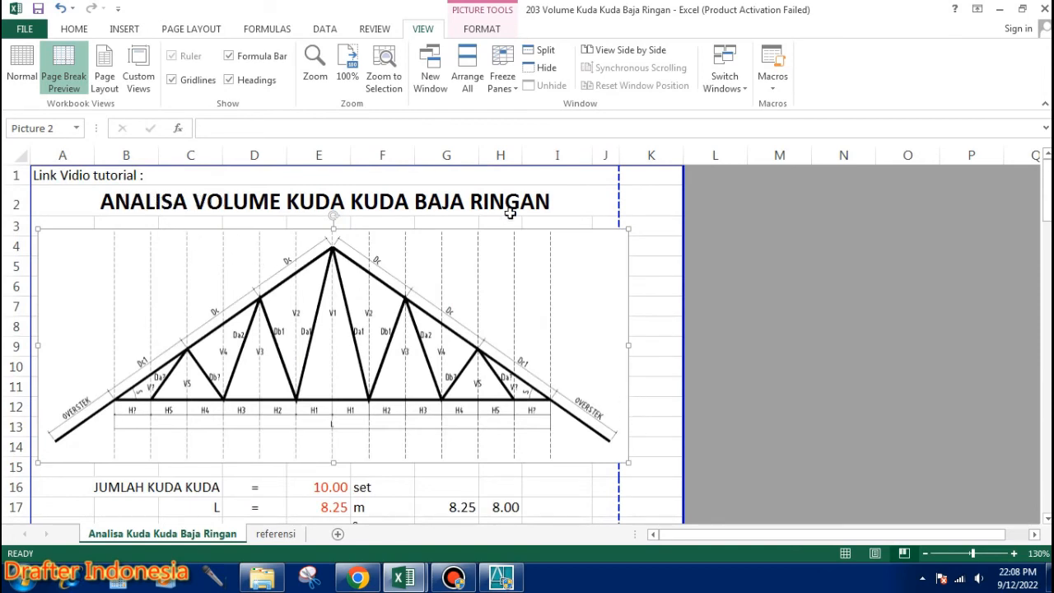
scroll(574, 211, down, 20)
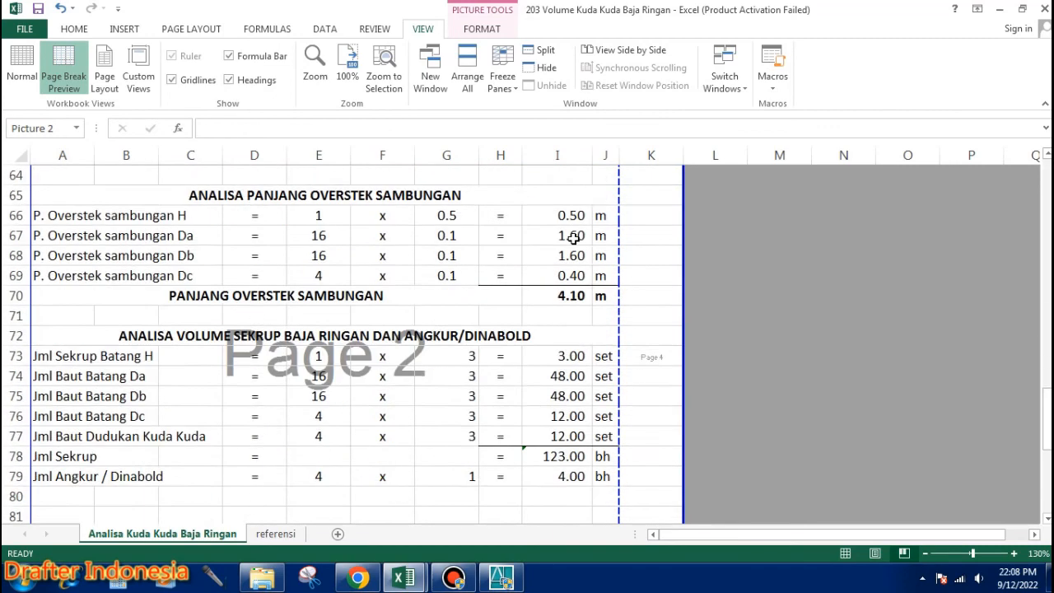
scroll(574, 238, down, 5)
scroll(576, 239, up, 2)
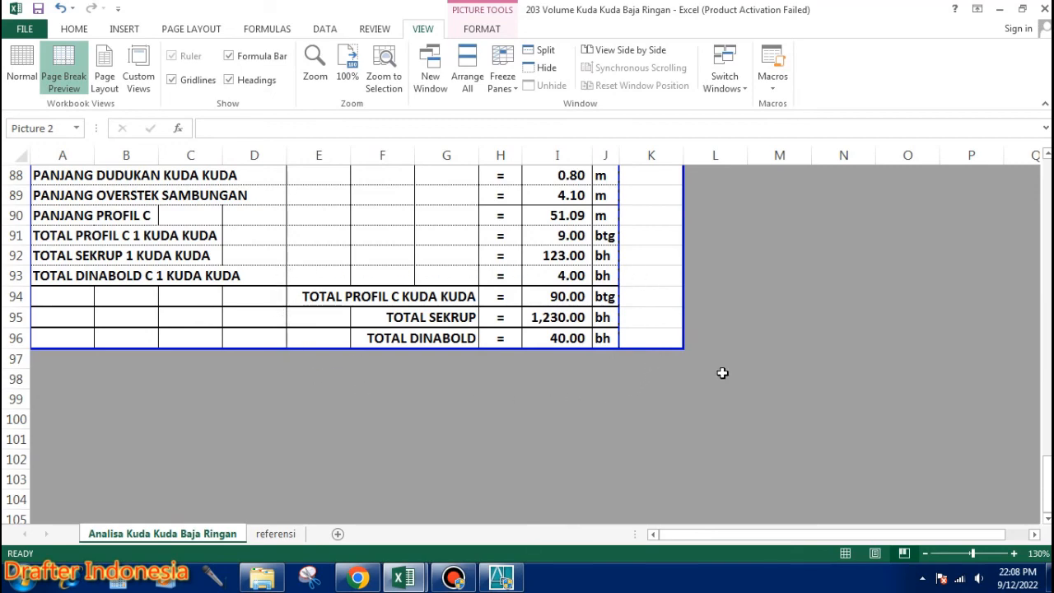
scroll(727, 362, up, 4)
scroll(727, 362, up, 12)
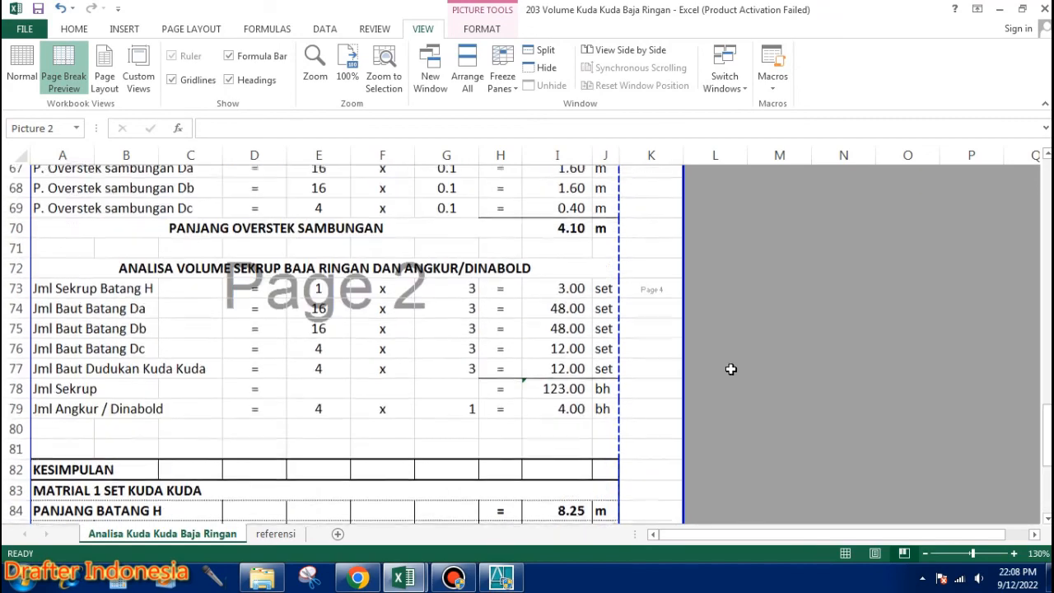
Move the vertical page break after column J to the outer edge of column K so the sheet is one page wide
scroll(718, 363, up, 13)
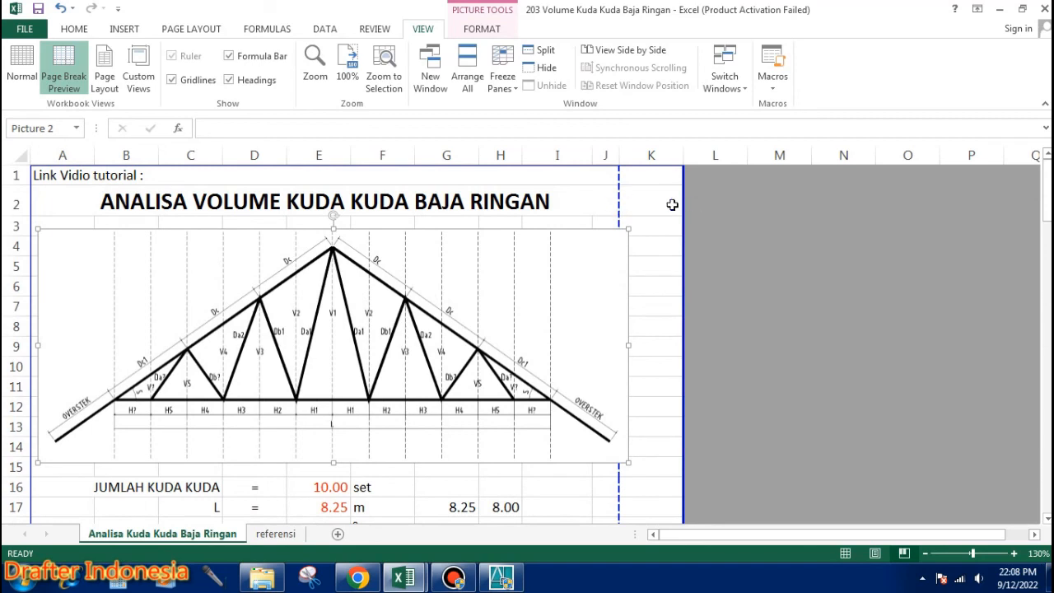
click(636, 197)
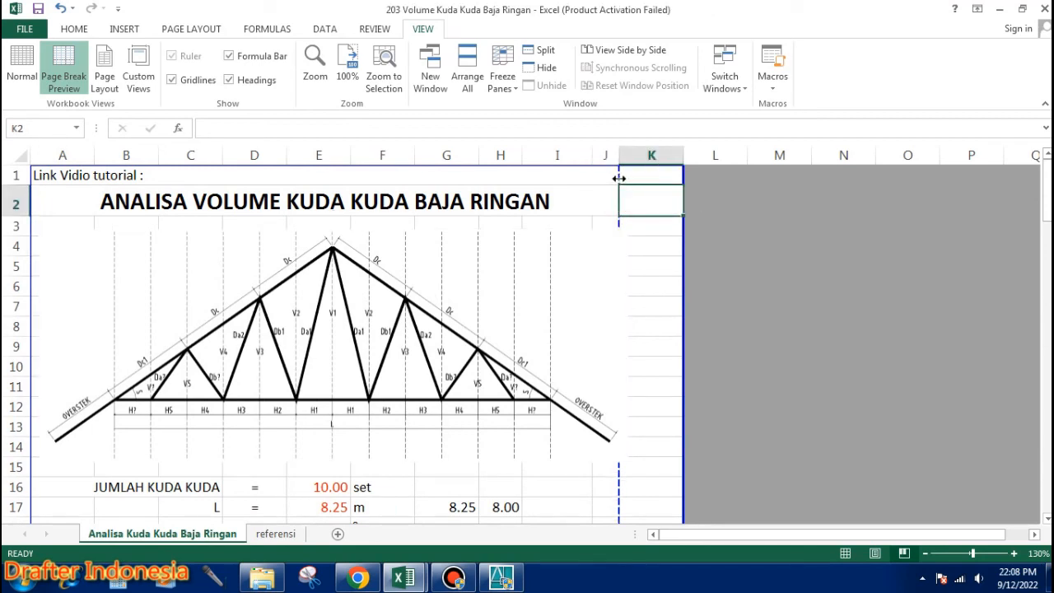
drag(619, 177, 680, 174)
Shift the truss diagram to the right and fine-tune its position to centre it within columns A to K
click(528, 320)
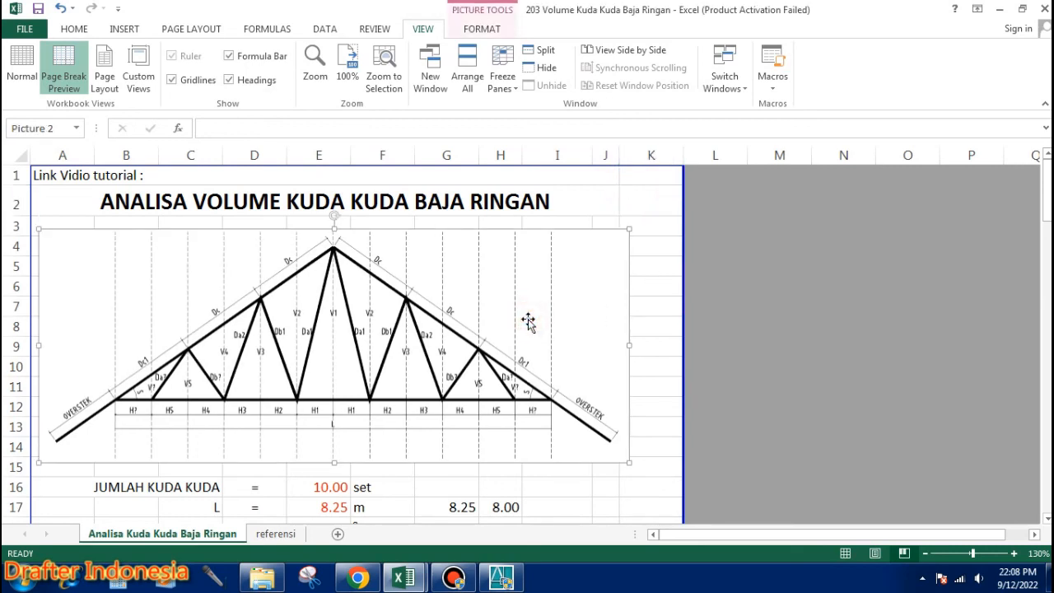
key(Right)
key(Right)
key(Right)
key(Right)
key(Right)
key(Right)
key(Right)
key(Right)
key(Right)
key(Right)
key(Right)
key(Right)
key(Right)
key(Right)
key(Right)
key(Right)
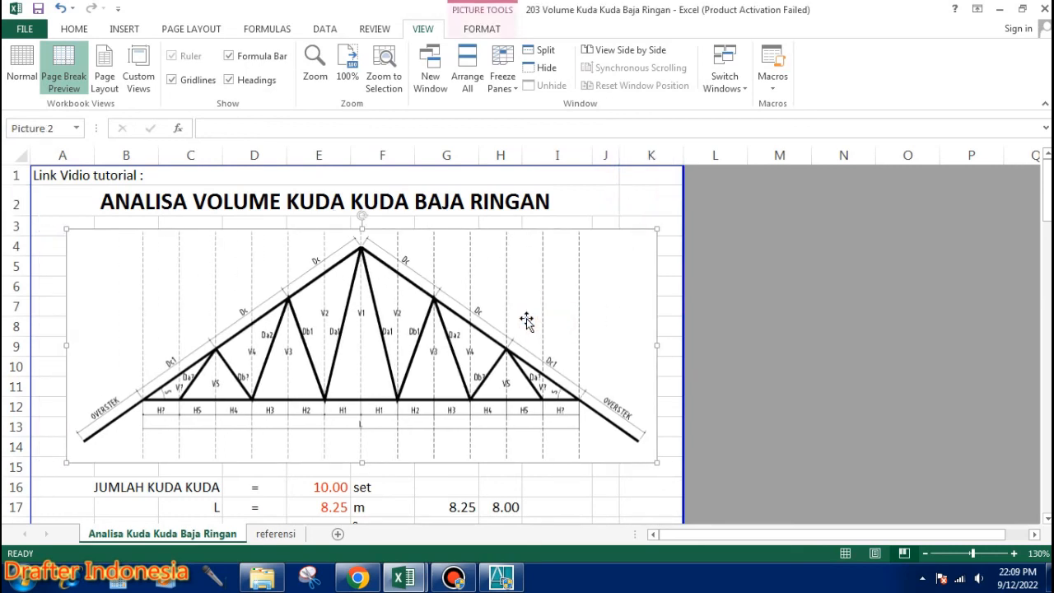
key(Left)
key(Left)
key(Left)
key(Left)
key(Left)
key(Left)
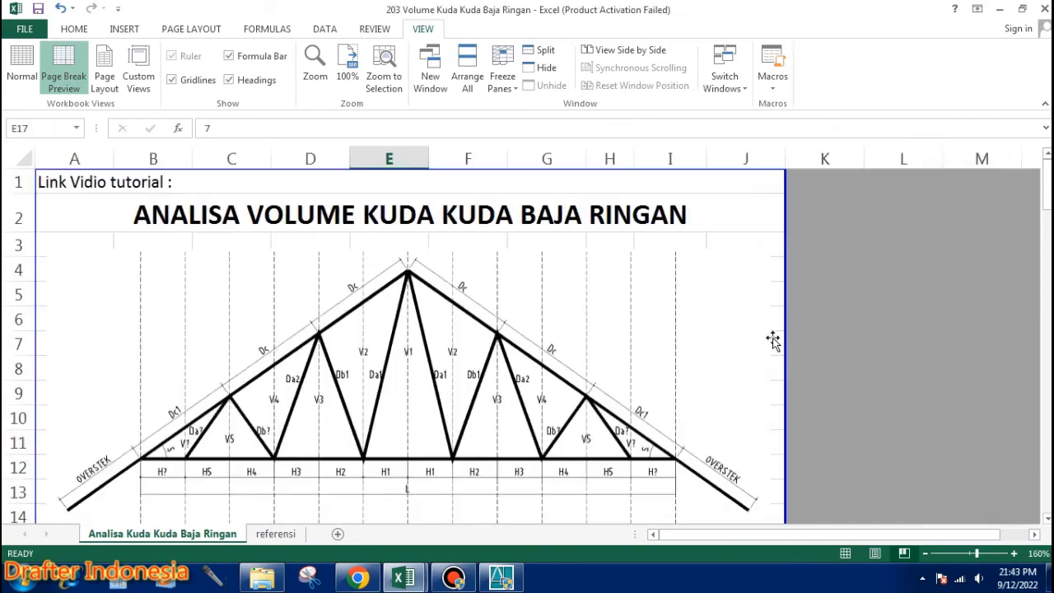